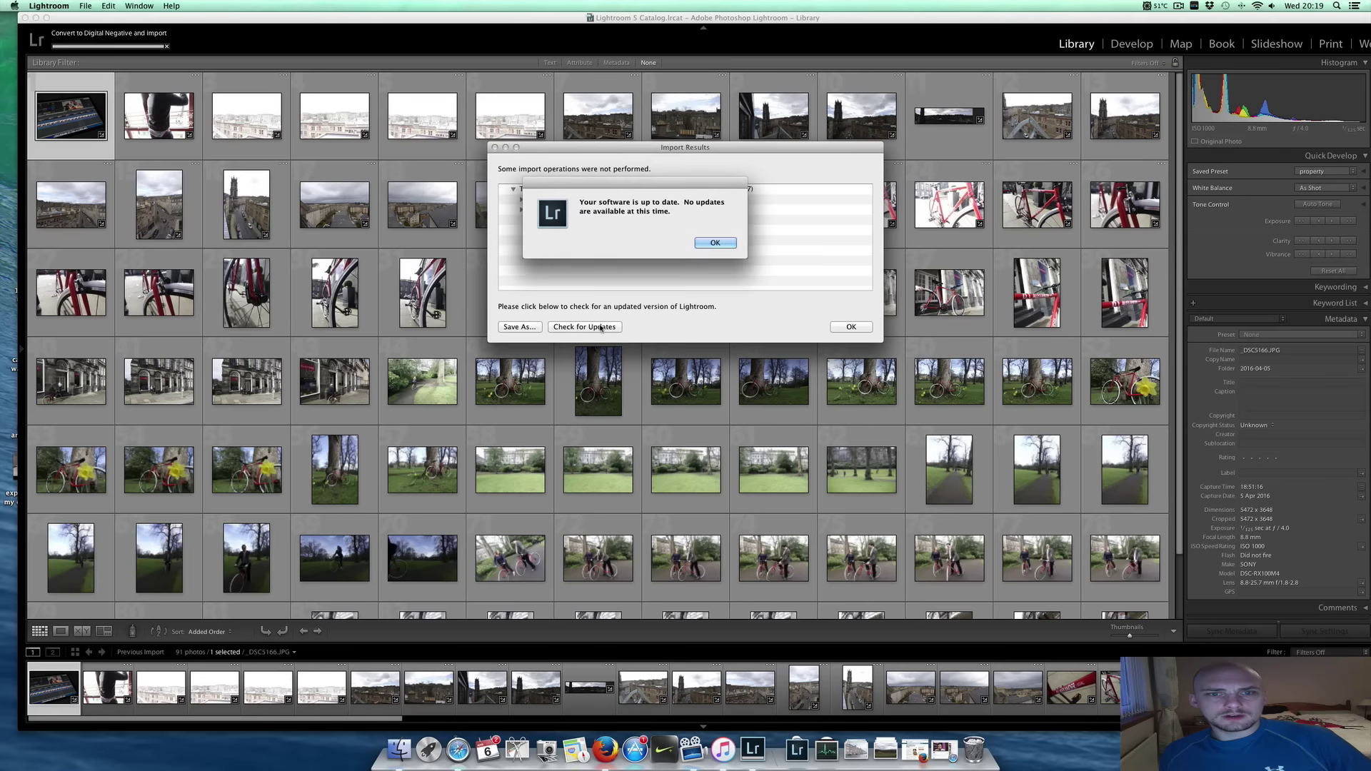
Dismiss the software update notice and close the import results report
{"action": "left_click", "coordinate": [714, 244]}
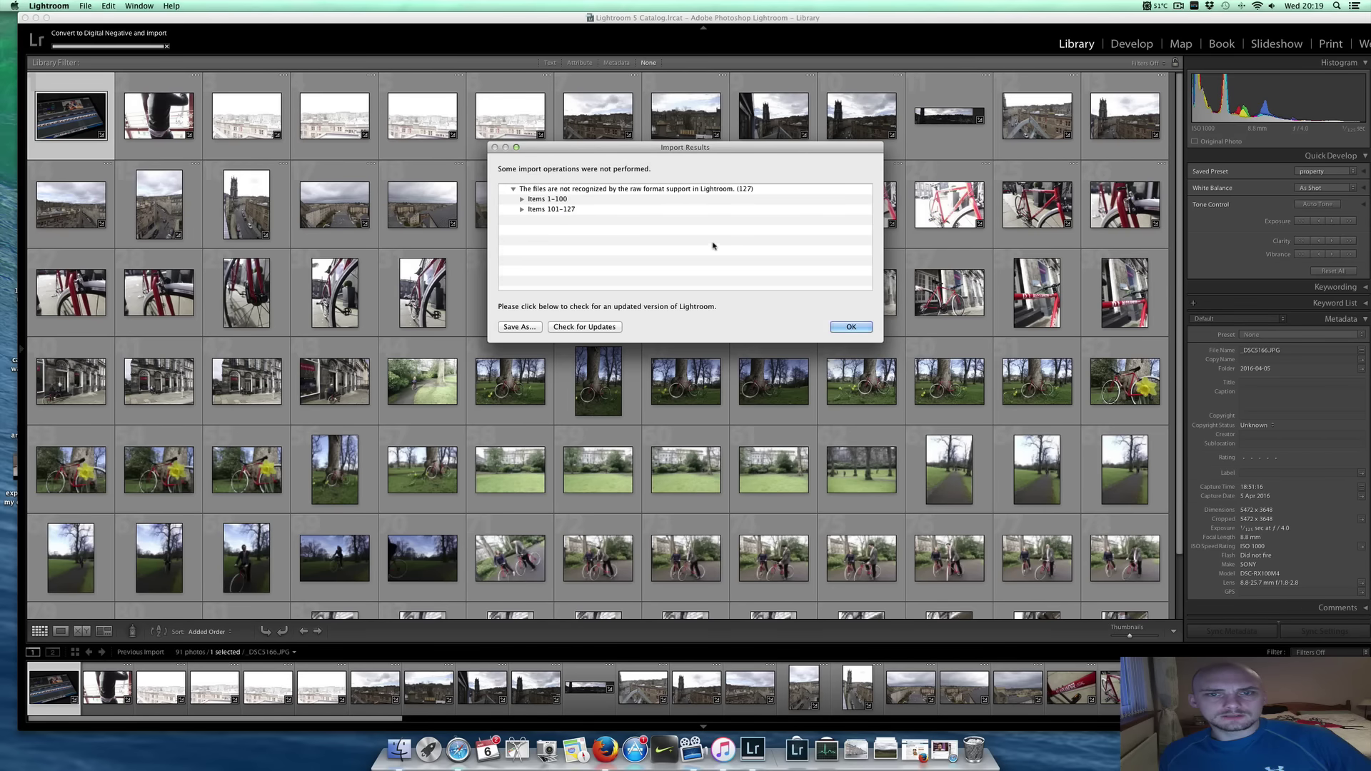
{"action": "left_click", "coordinate": [850, 327]}
{"action": "left_click", "coordinate": [793, 239]}
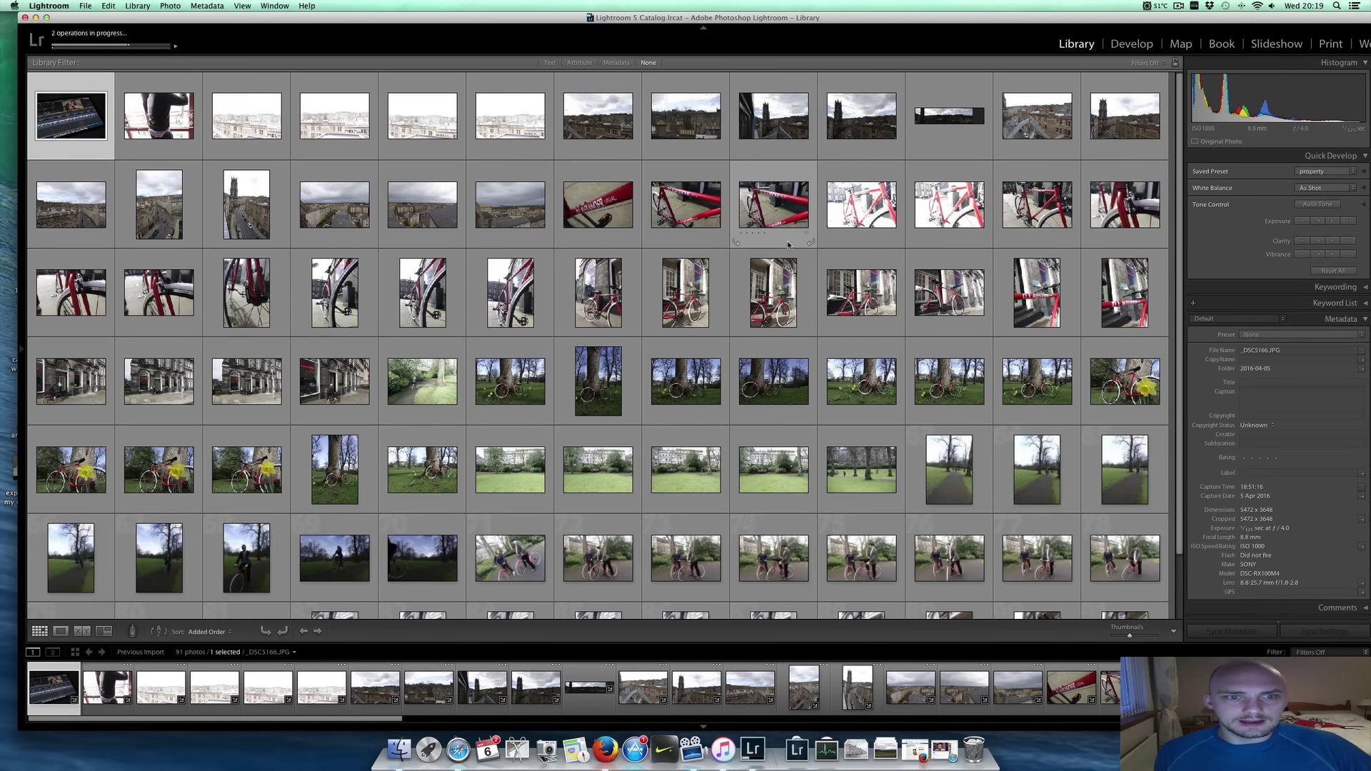
Look through the imported photos in the library grid, row by row, down to the shopfront bicycle shots
{"action": "left_click", "coordinate": [488, 104]}
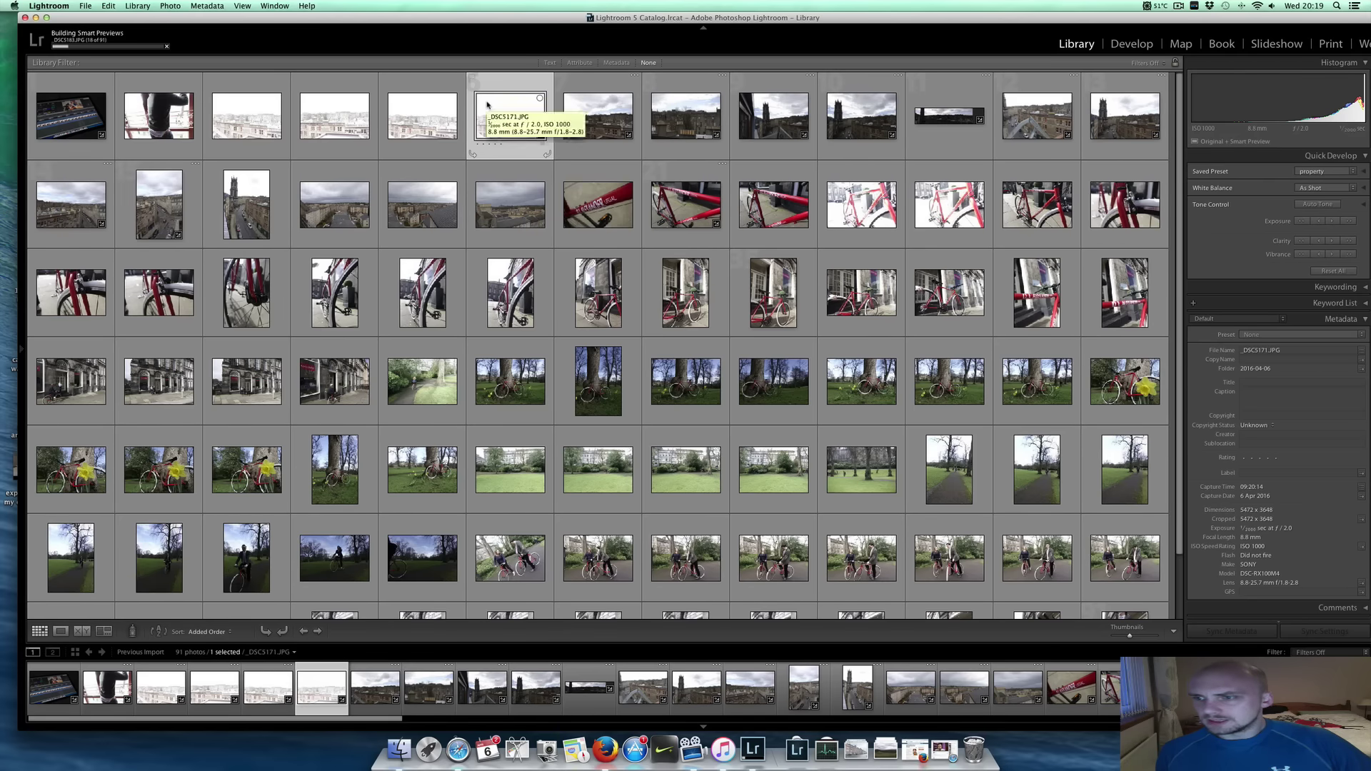
{"action": "key", "text": "Down"}
{"action": "key", "text": "Down"}
{"action": "key", "text": "Down"}
{"action": "key", "text": "Down"}
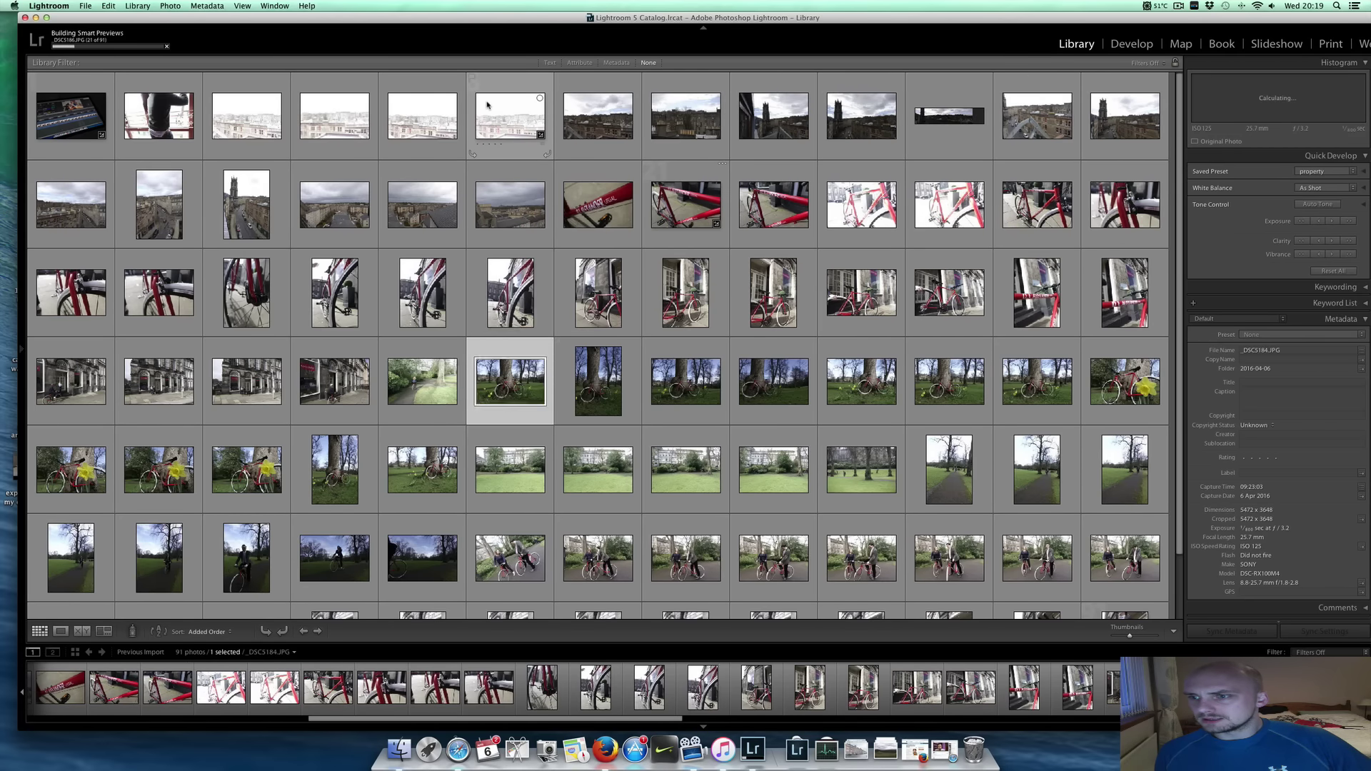
{"action": "key", "text": "Down"}
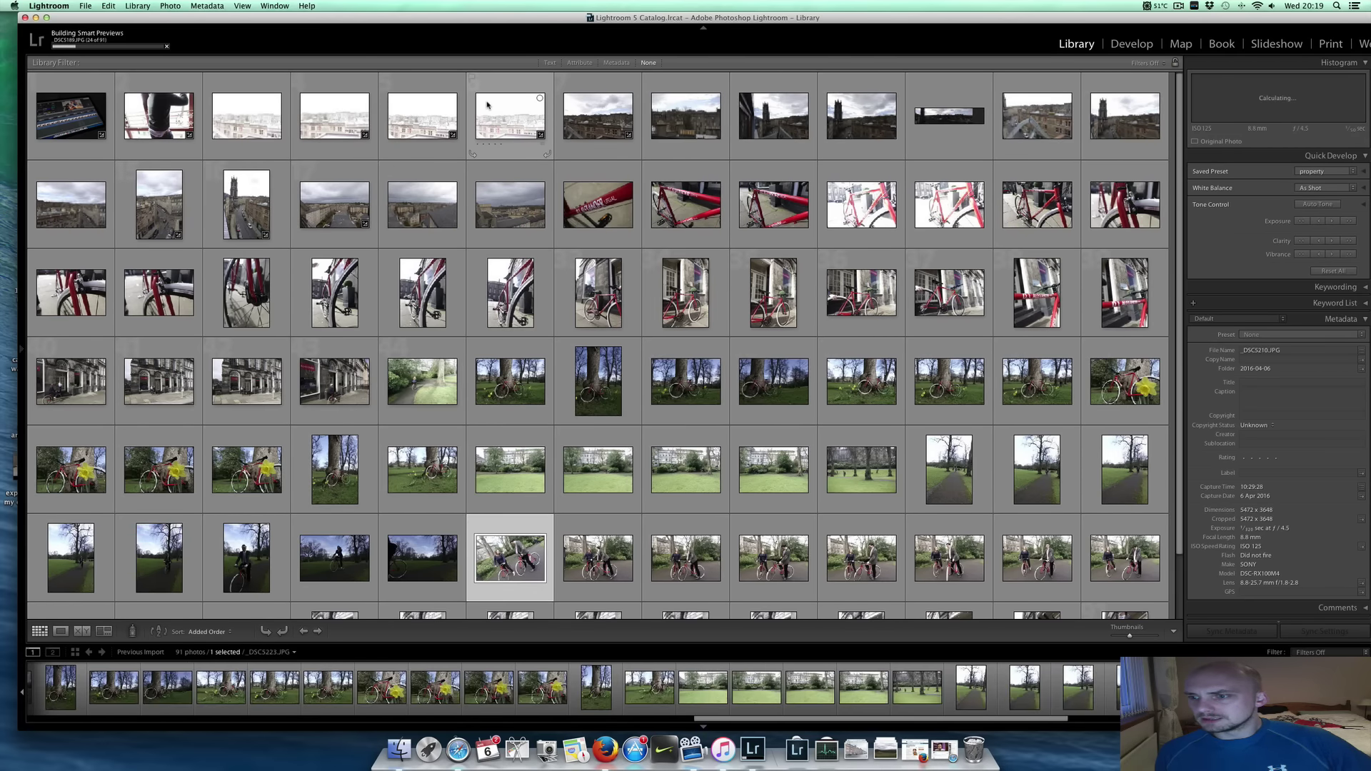
{"action": "key", "text": "Down"}
{"action": "key", "text": "Right"}
{"action": "key", "text": "Right"}
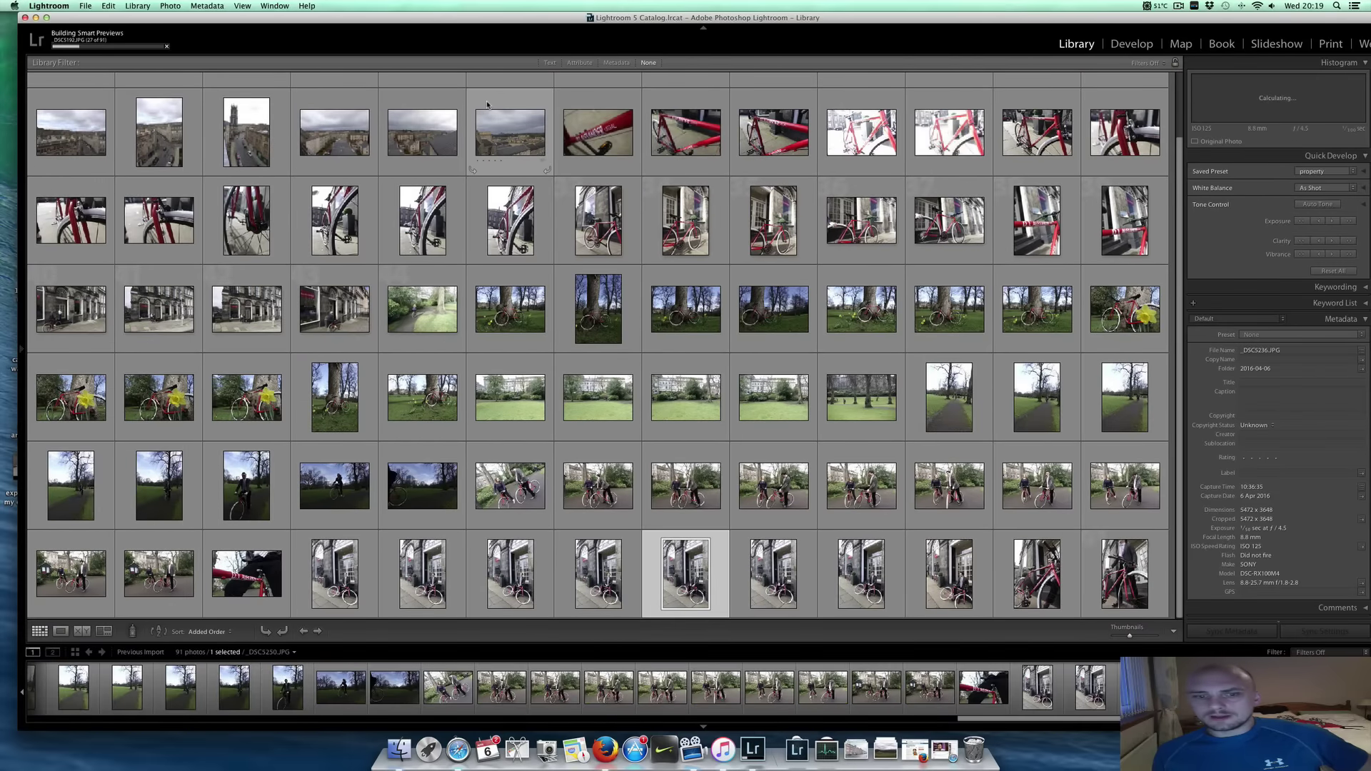
{"action": "key", "text": "Left"}
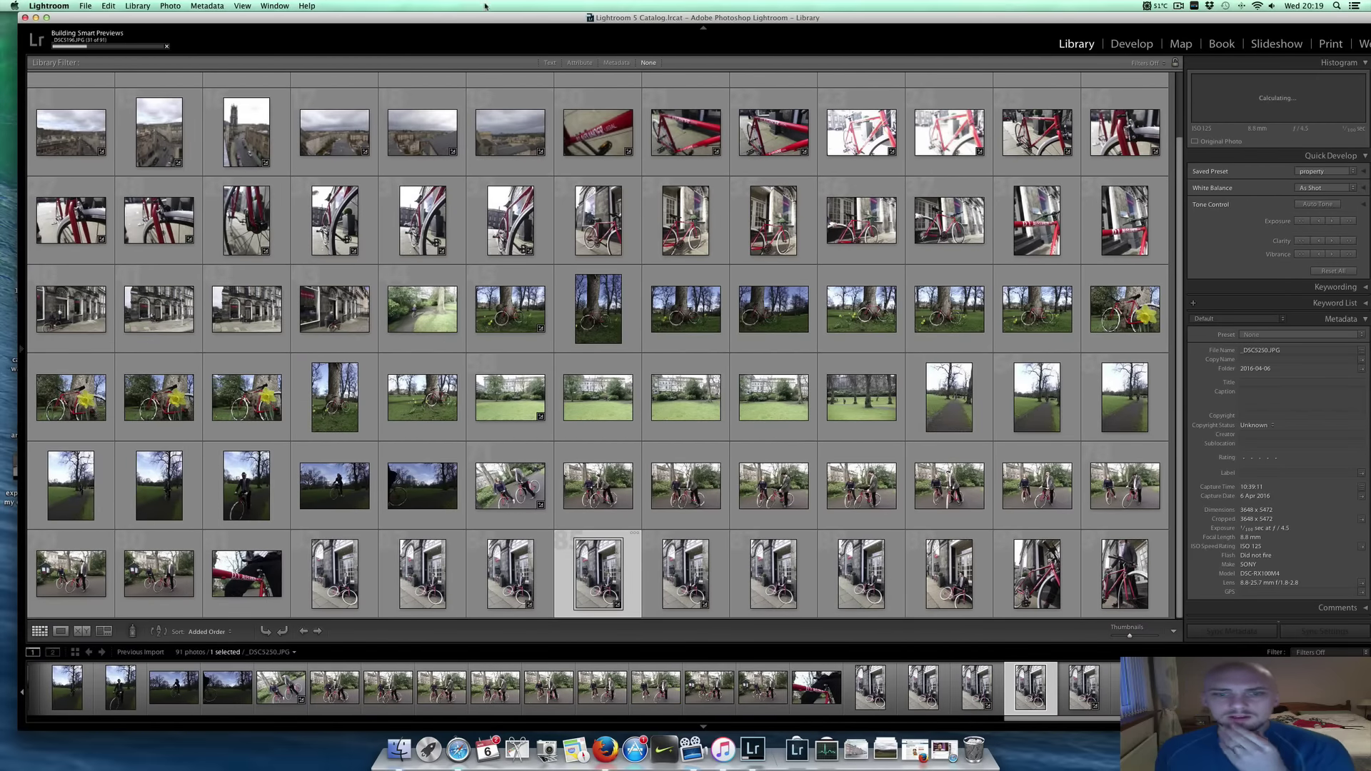
Check which Lightroom version is installed in the program's About information, and close it
{"action": "mouse_move", "coordinate": [984, 20]}
{"action": "left_mouse_down"}
{"action": "mouse_move", "coordinate": [870, 19]}
{"action": "mouse_move", "coordinate": [986, 19]}
{"action": "left_mouse_up"}
{"action": "left_click_drag", "start_coordinate": [467, 14], "coordinate": [499, 14]}
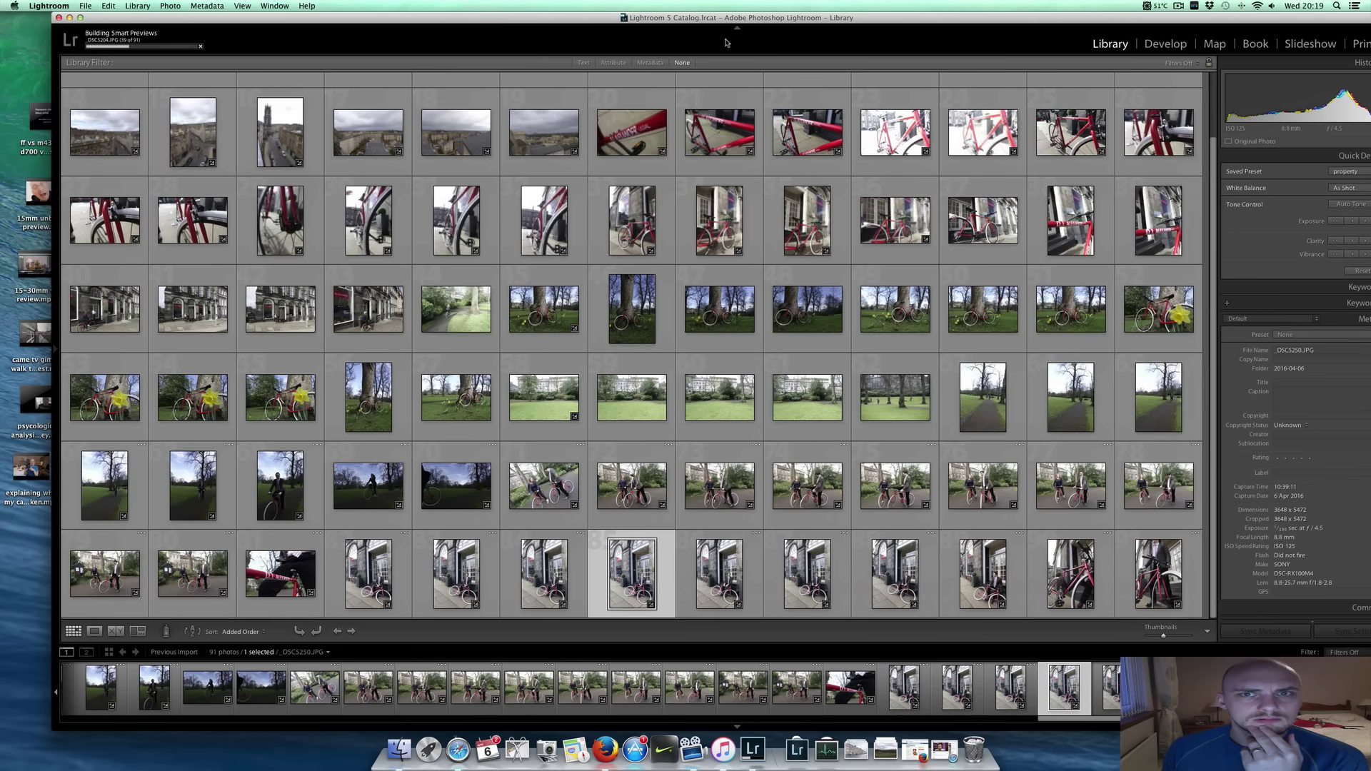
{"action": "left_click", "coordinate": [49, 6]}
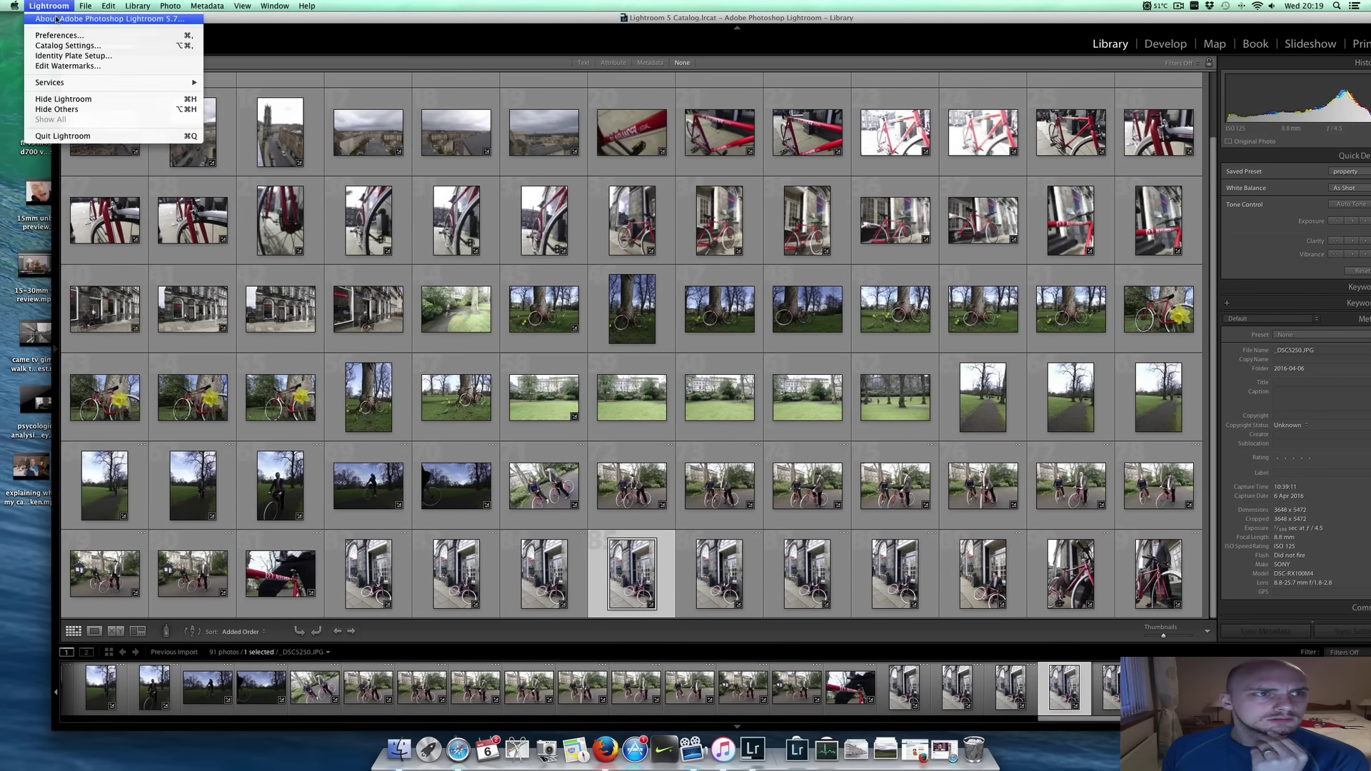
{"action": "left_click", "coordinate": [56, 20]}
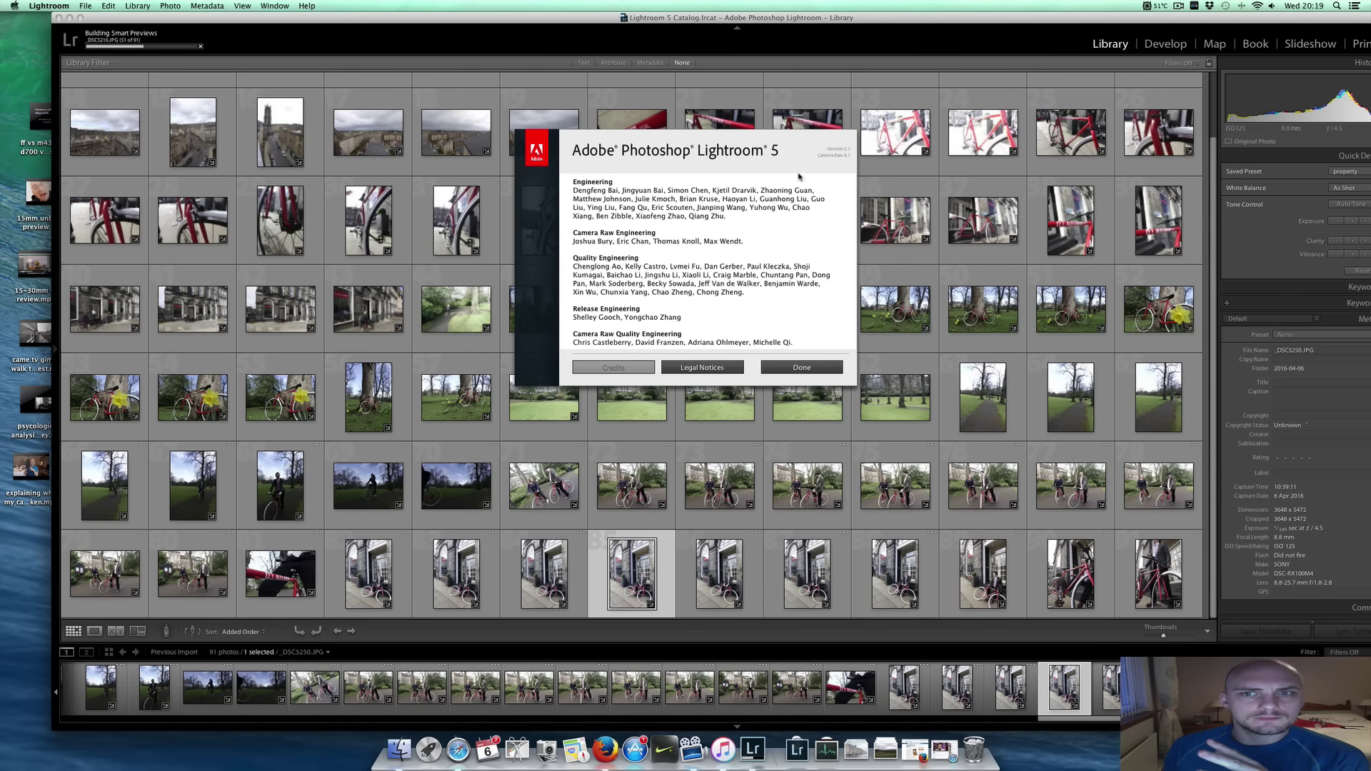
{"action": "left_click", "coordinate": [824, 368]}
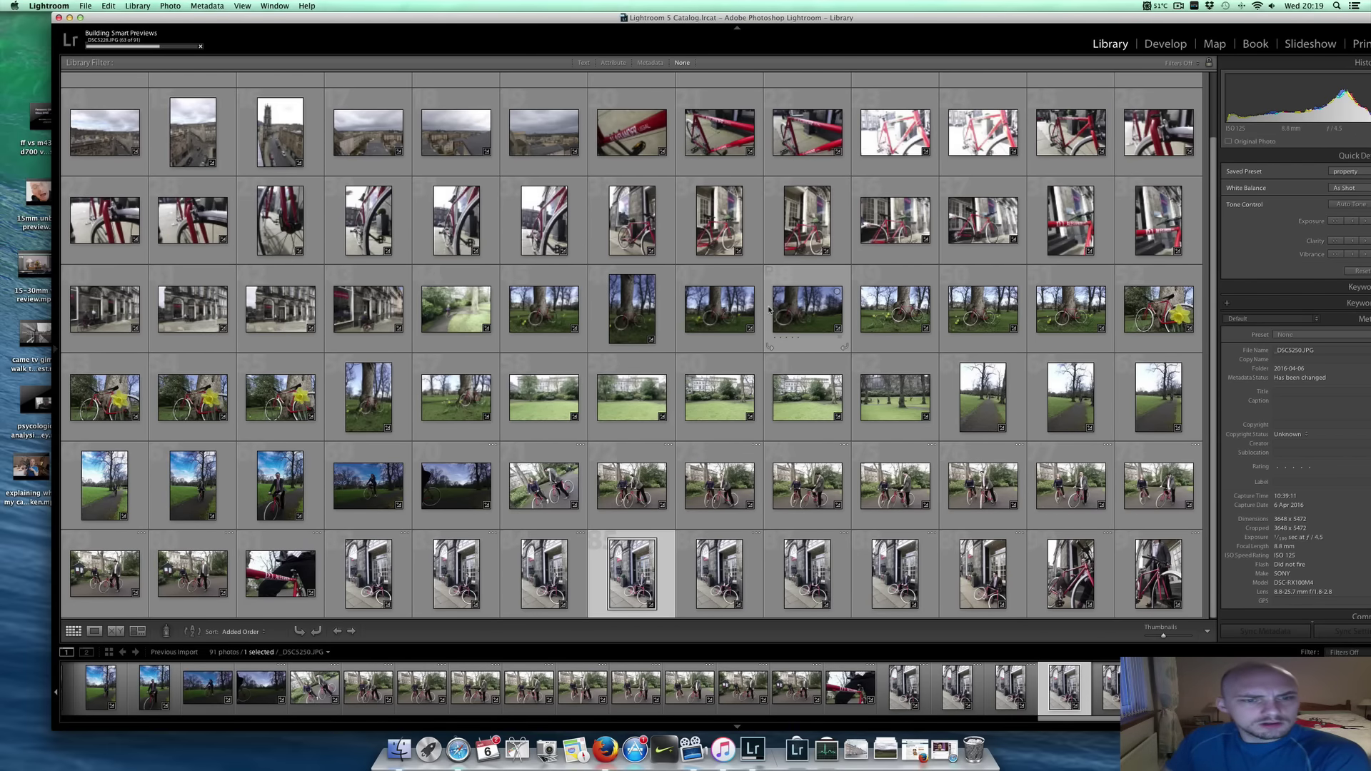
Select the _DSC5236.JPG photo in the library grid and dismiss the Smart Previews notice
{"action": "left_click_drag", "start_coordinate": [841, 17], "coordinate": [798, 3]}
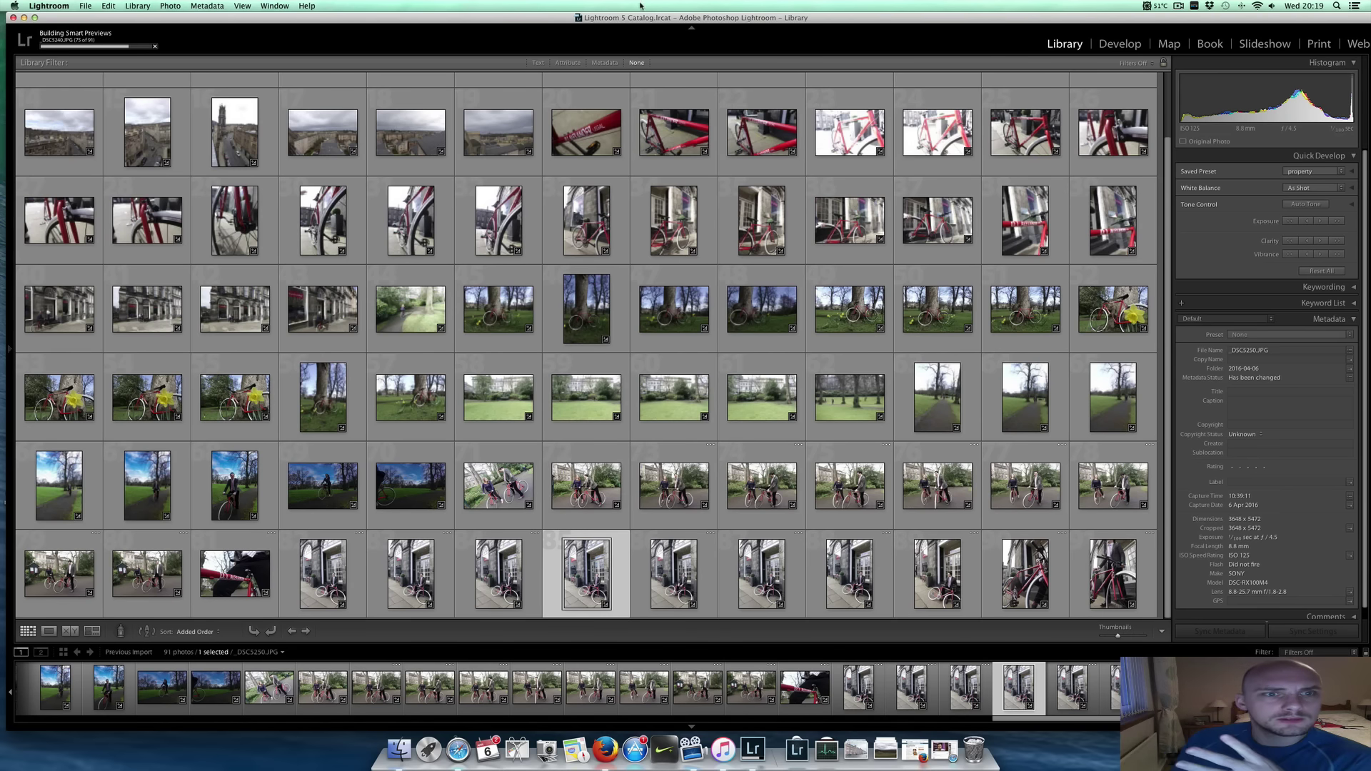
{"action": "left_click", "coordinate": [499, 220]}
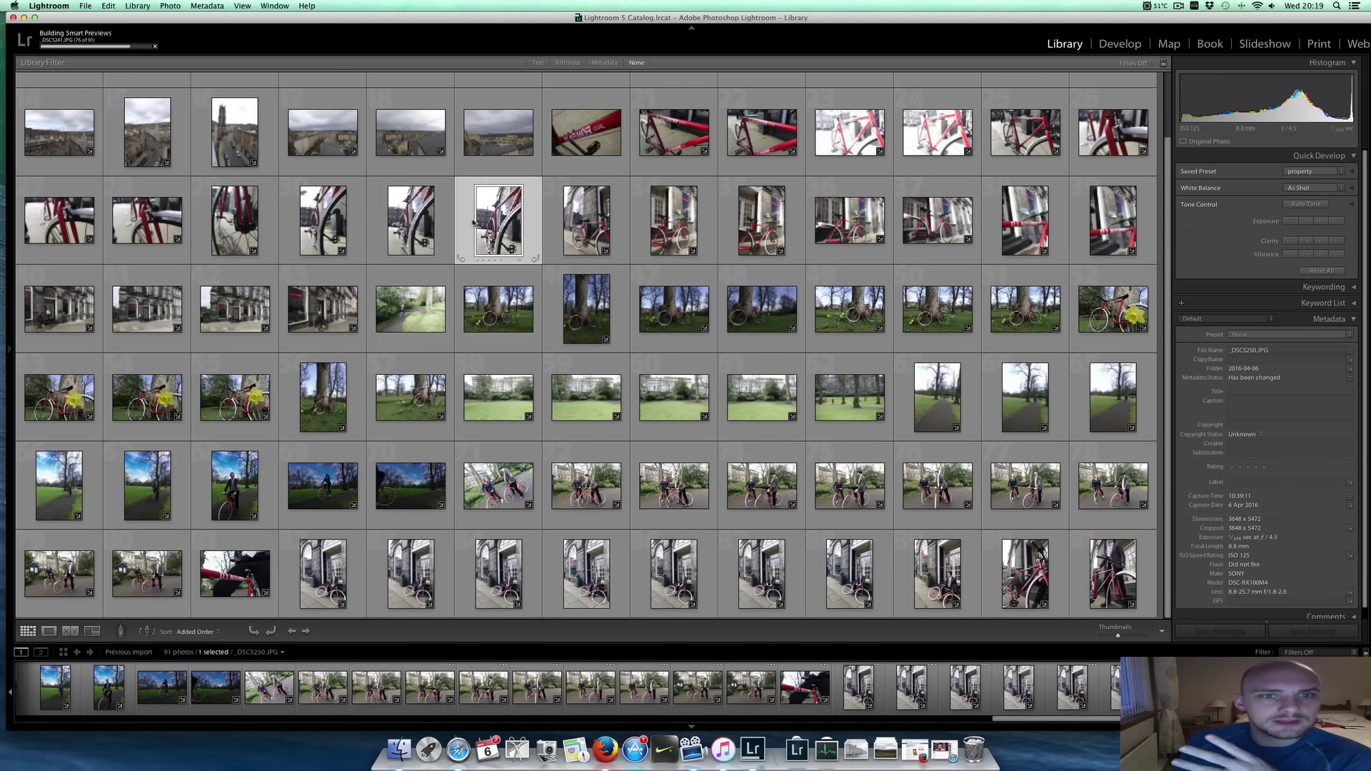
{"action": "left_click", "coordinate": [529, 373]}
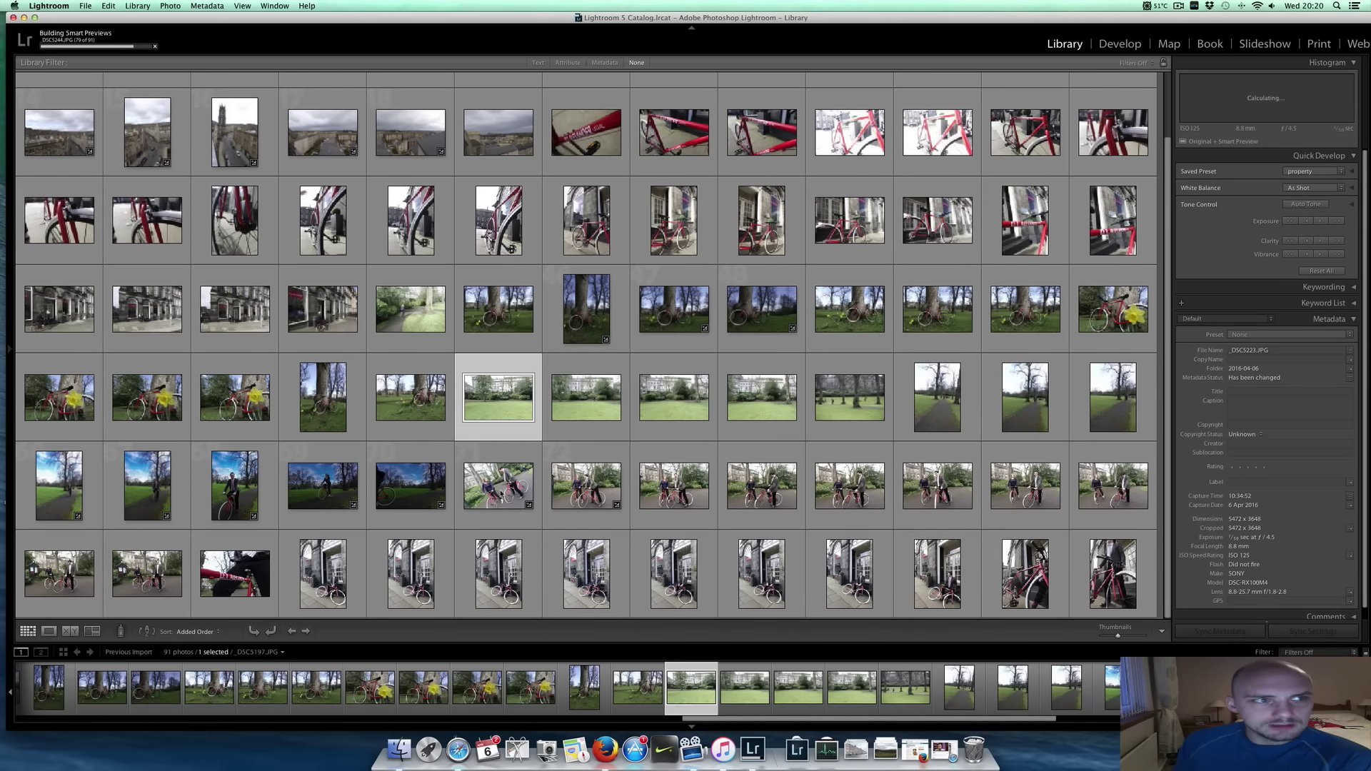
{"action": "left_click", "coordinate": [502, 493]}
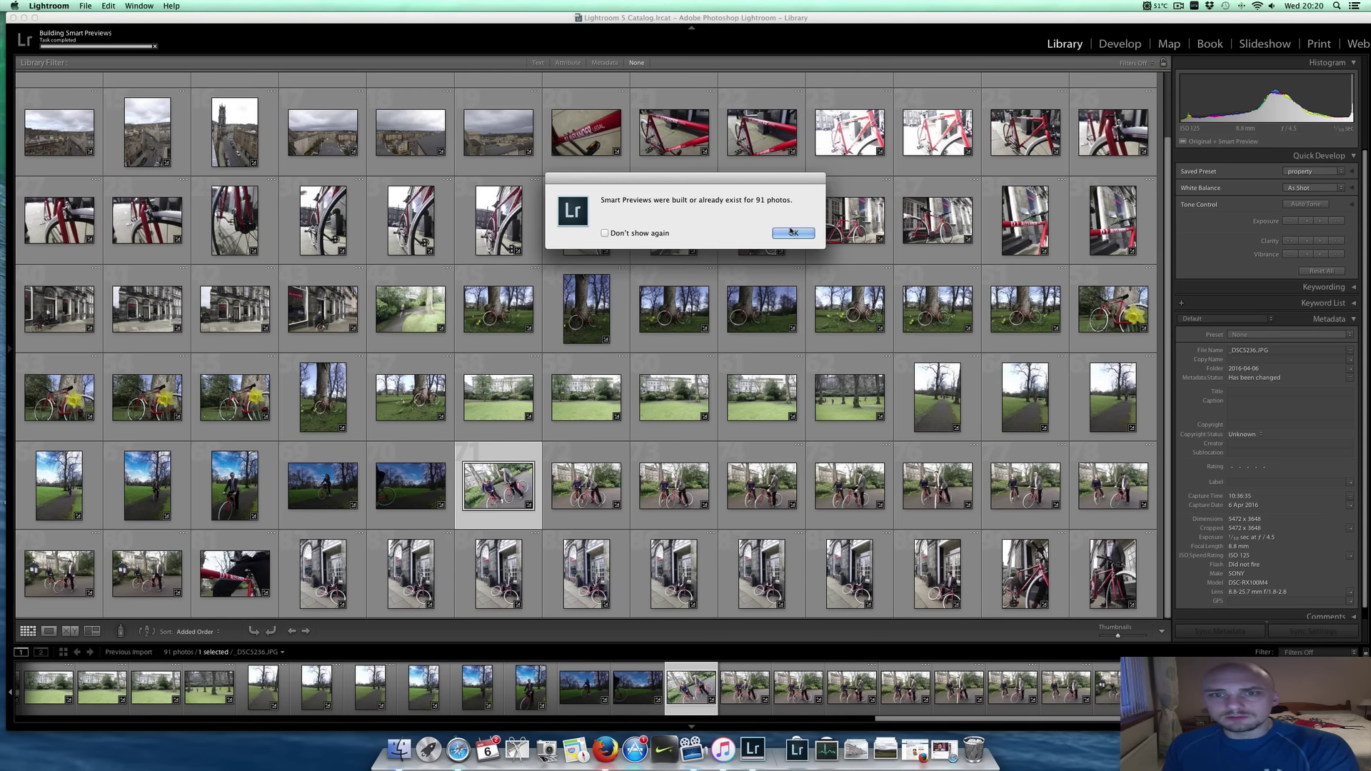
{"action": "left_click", "coordinate": [791, 232]}
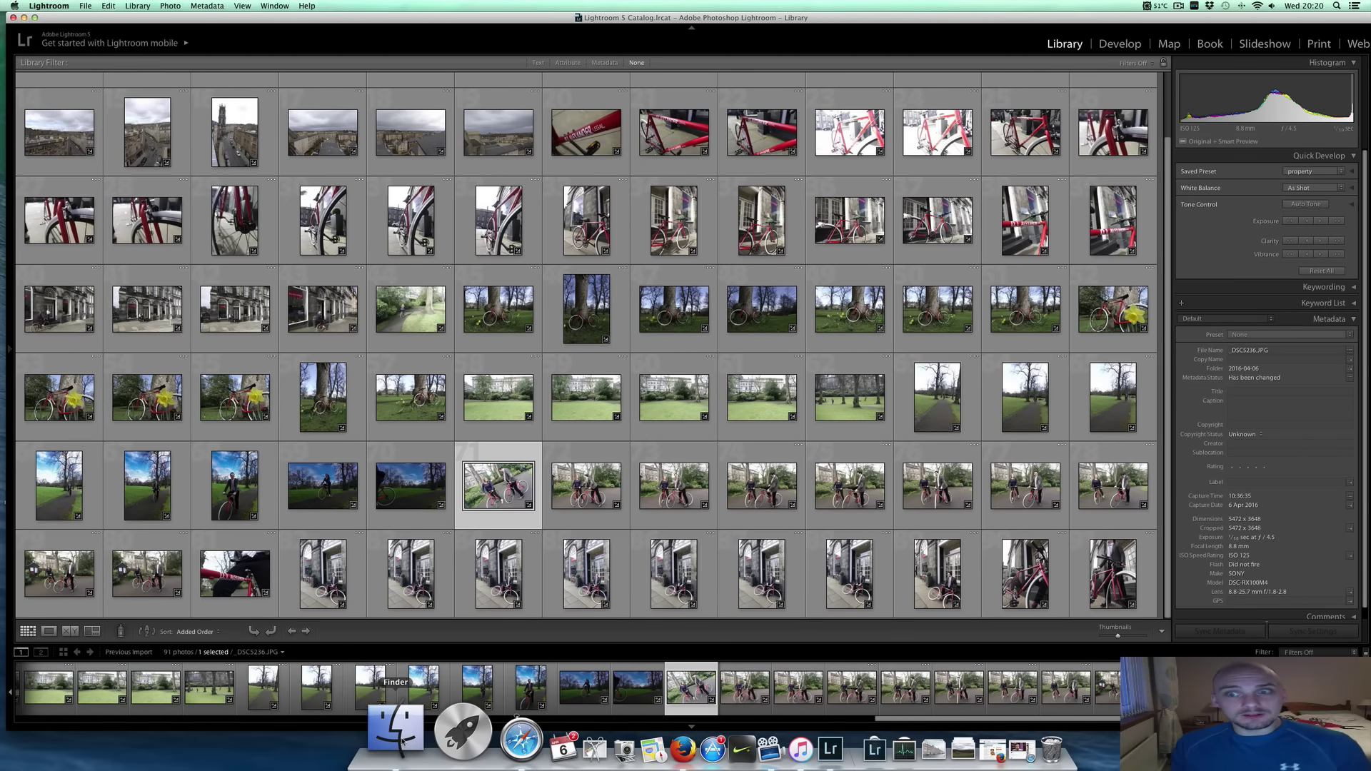
Switch to Finder, inspect the JPG and DNG files in the 2016-04-06 pictures folder, and close the window
{"action": "left_click", "coordinate": [398, 729]}
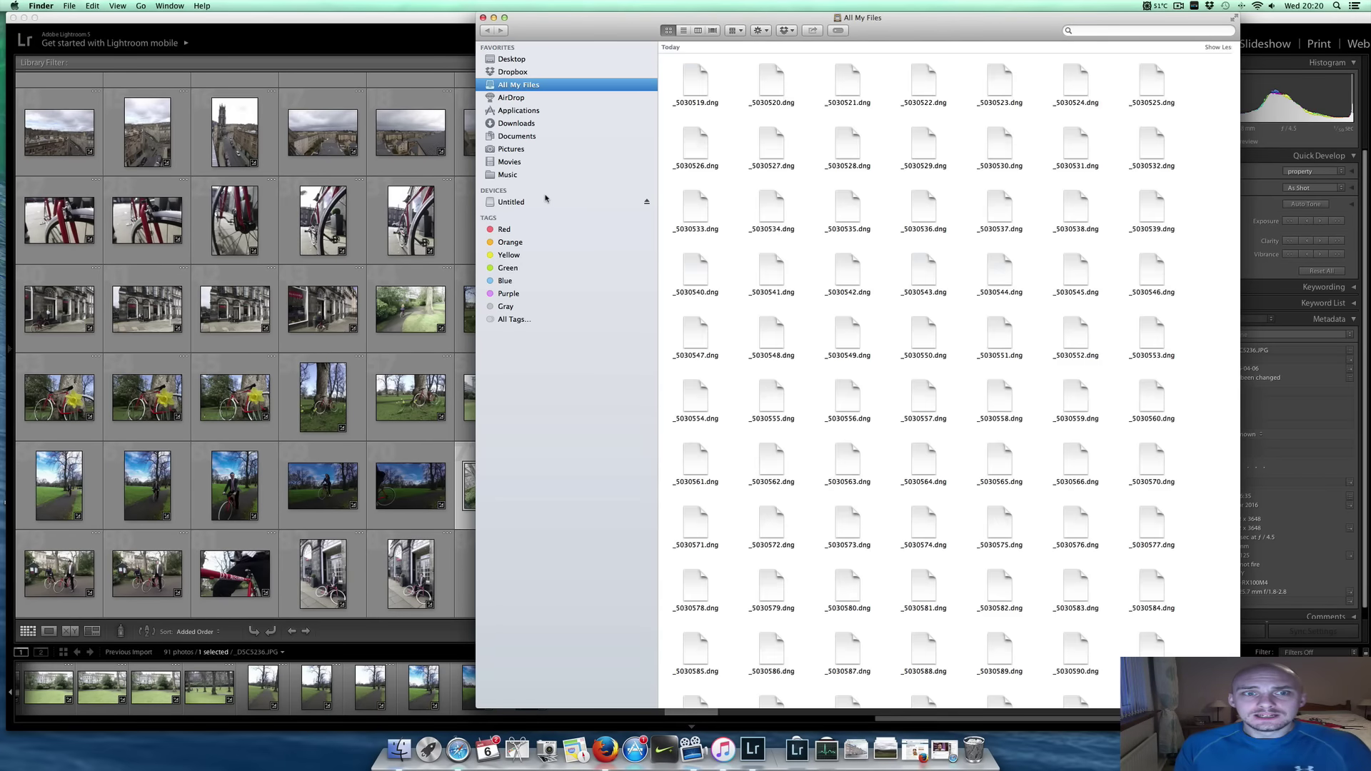
{"action": "left_click", "coordinate": [541, 150]}
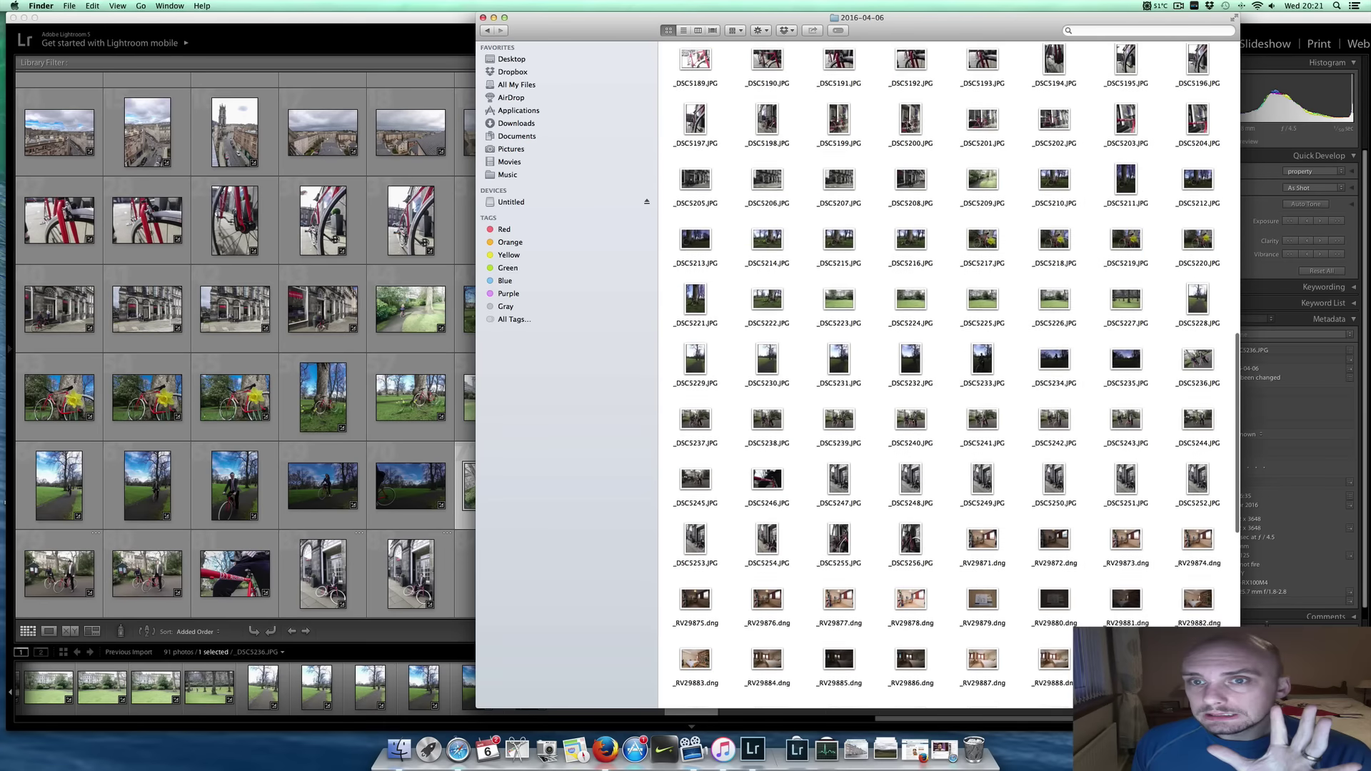
{"action": "scroll", "coordinate": [909, 124], "scroll_direction": "up", "scroll_amount": 2}
{"action": "scroll", "coordinate": [908, 124], "scroll_direction": "up", "scroll_amount": 3}
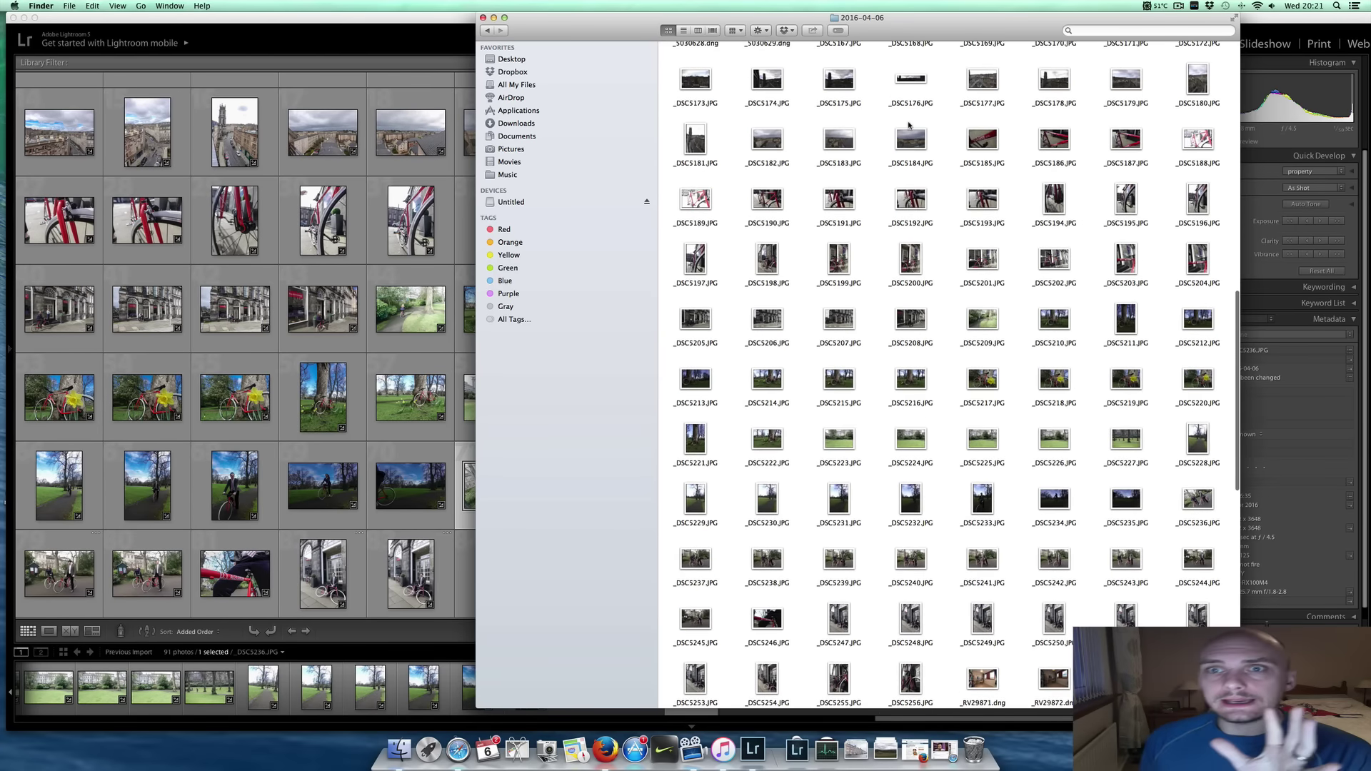
{"action": "scroll", "coordinate": [915, 145], "scroll_direction": "up", "scroll_amount": 3}
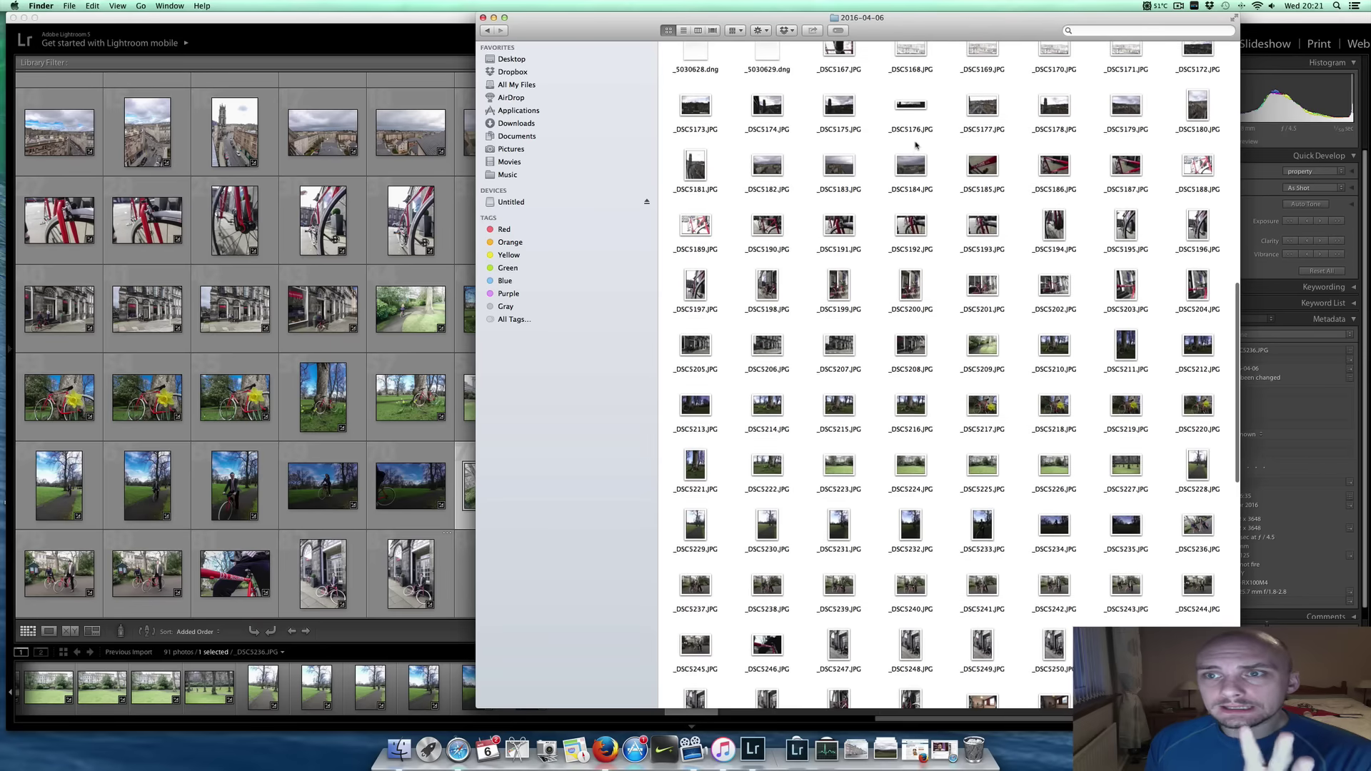
{"action": "scroll", "coordinate": [915, 145], "scroll_direction": "up", "scroll_amount": 3}
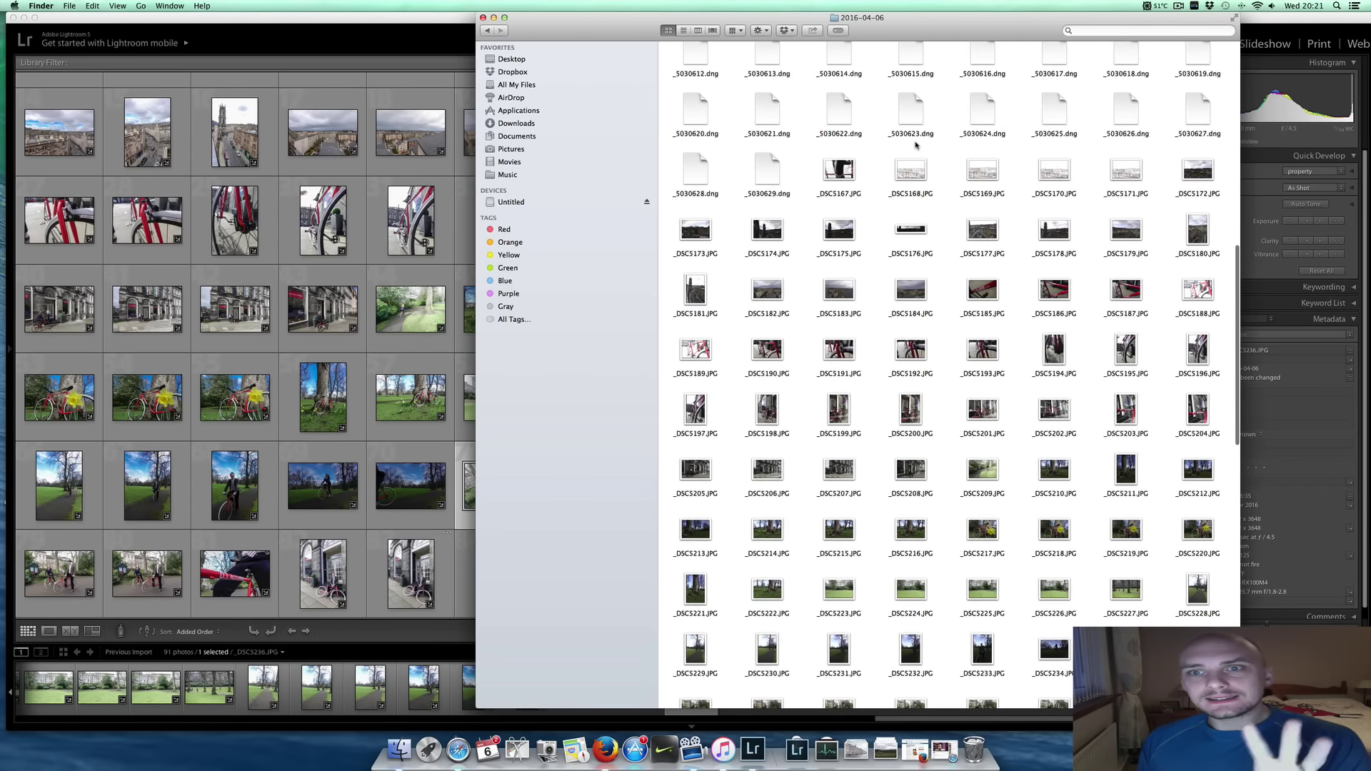
{"action": "scroll", "coordinate": [917, 144], "scroll_direction": "down", "scroll_amount": 1}
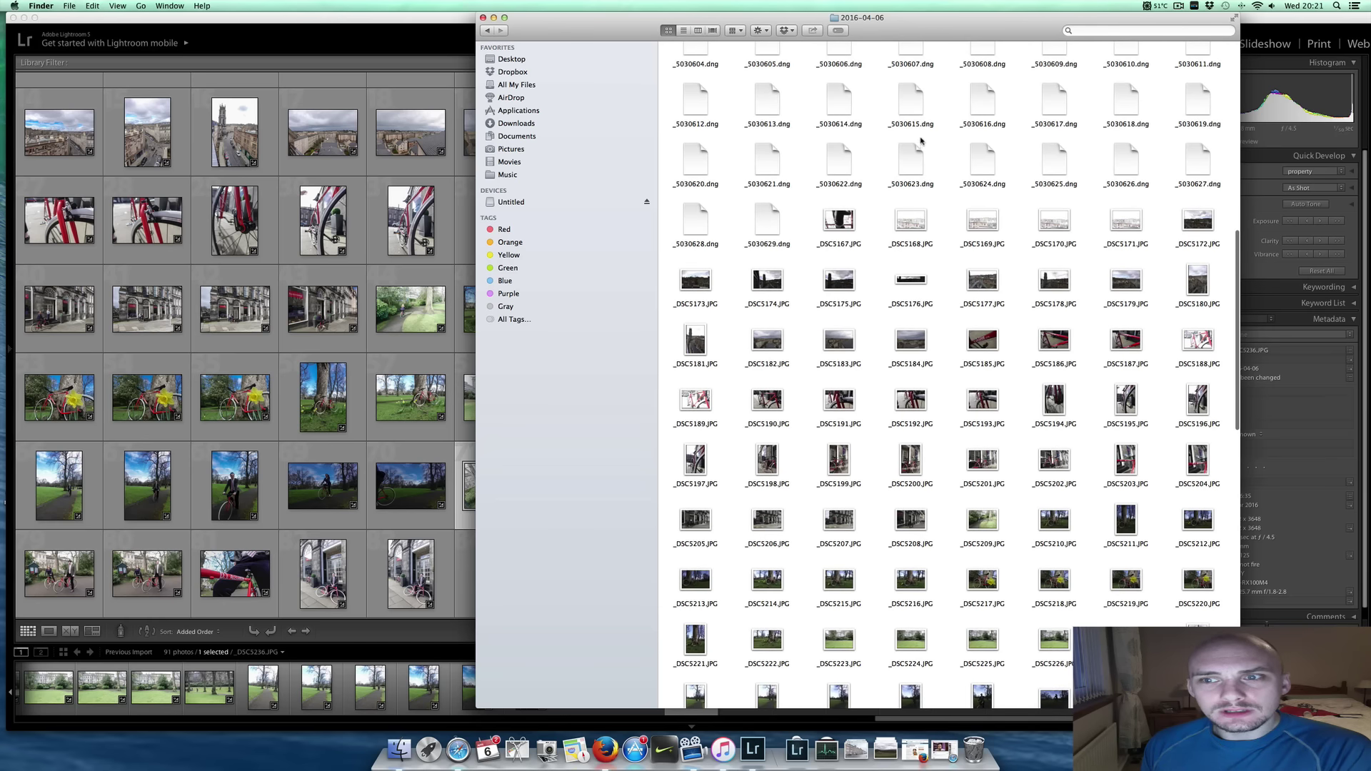
{"action": "left_click", "coordinate": [483, 17]}
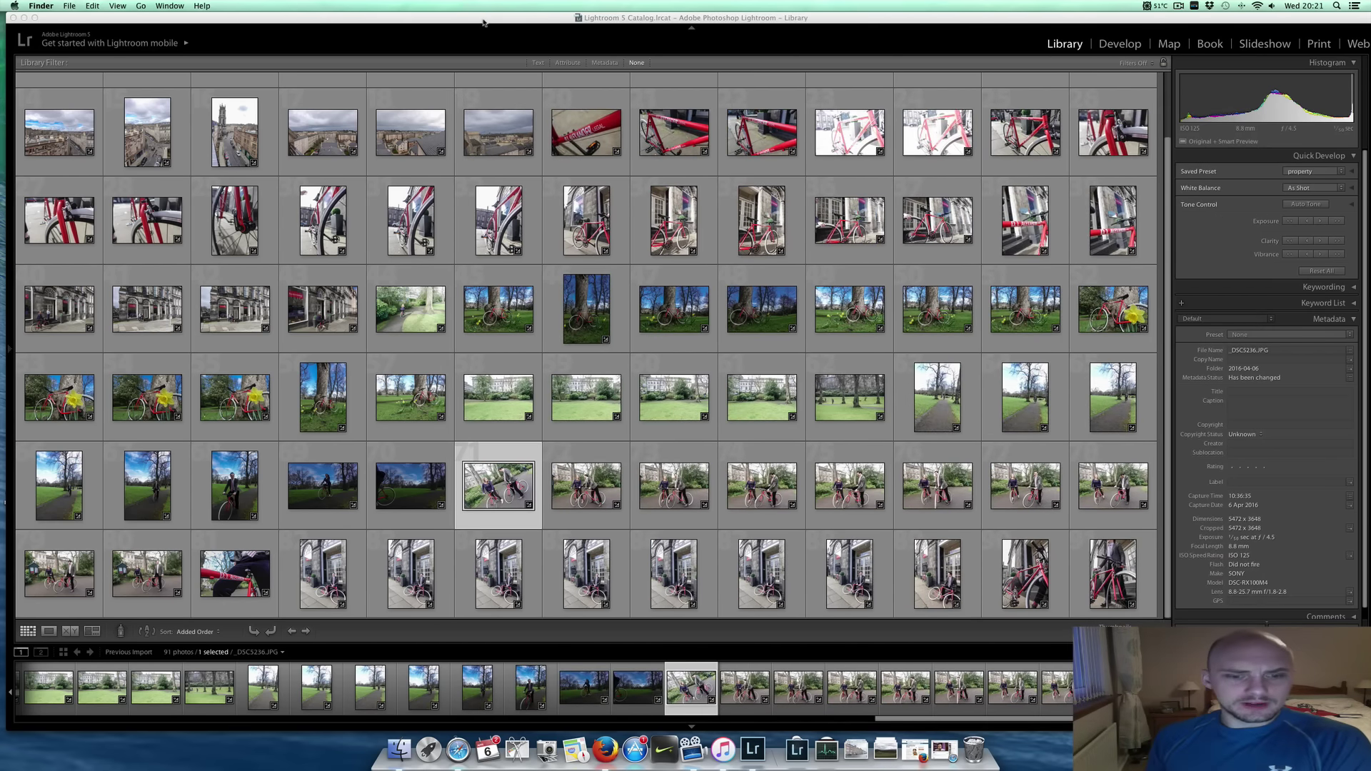
Launch Picasa from the Applications folder and minimise the Lightroom window
{"action": "left_click", "coordinate": [795, 750]}
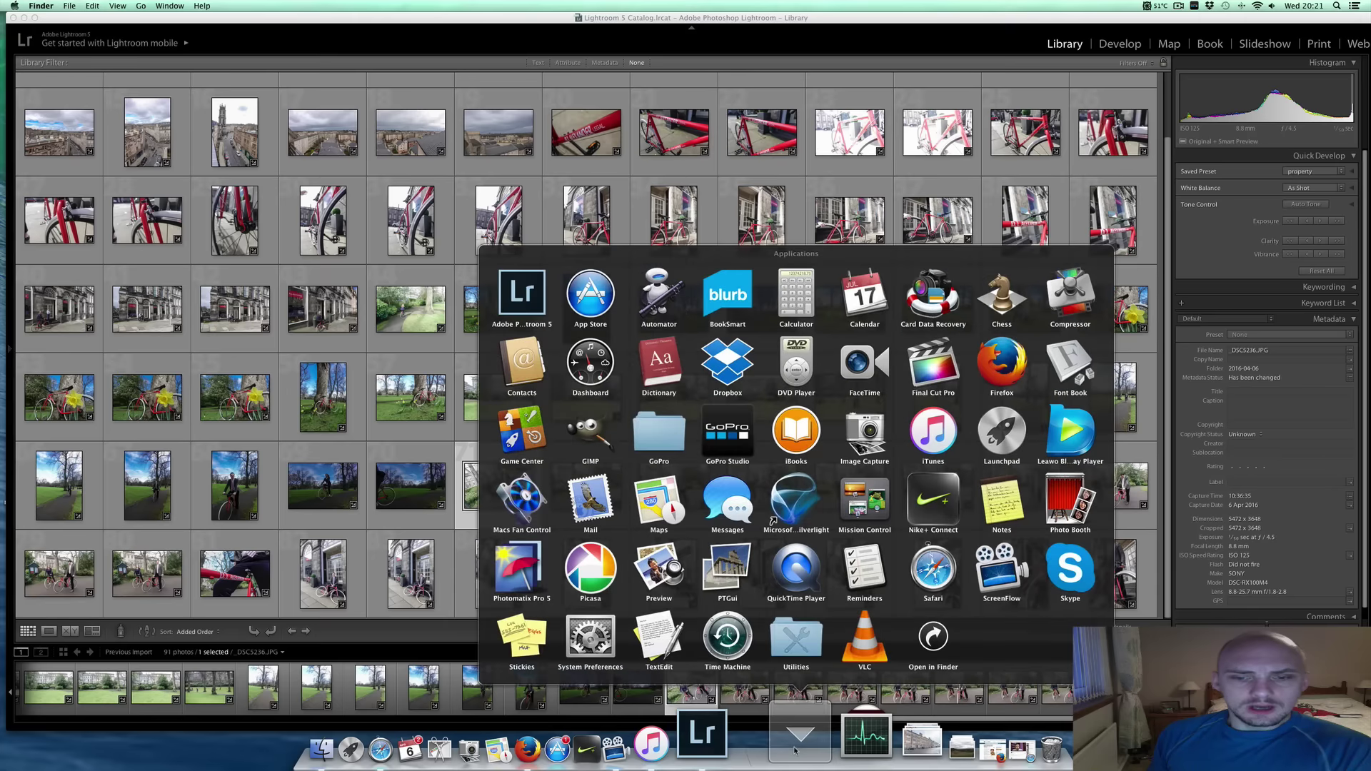
{"action": "left_click", "coordinate": [592, 575]}
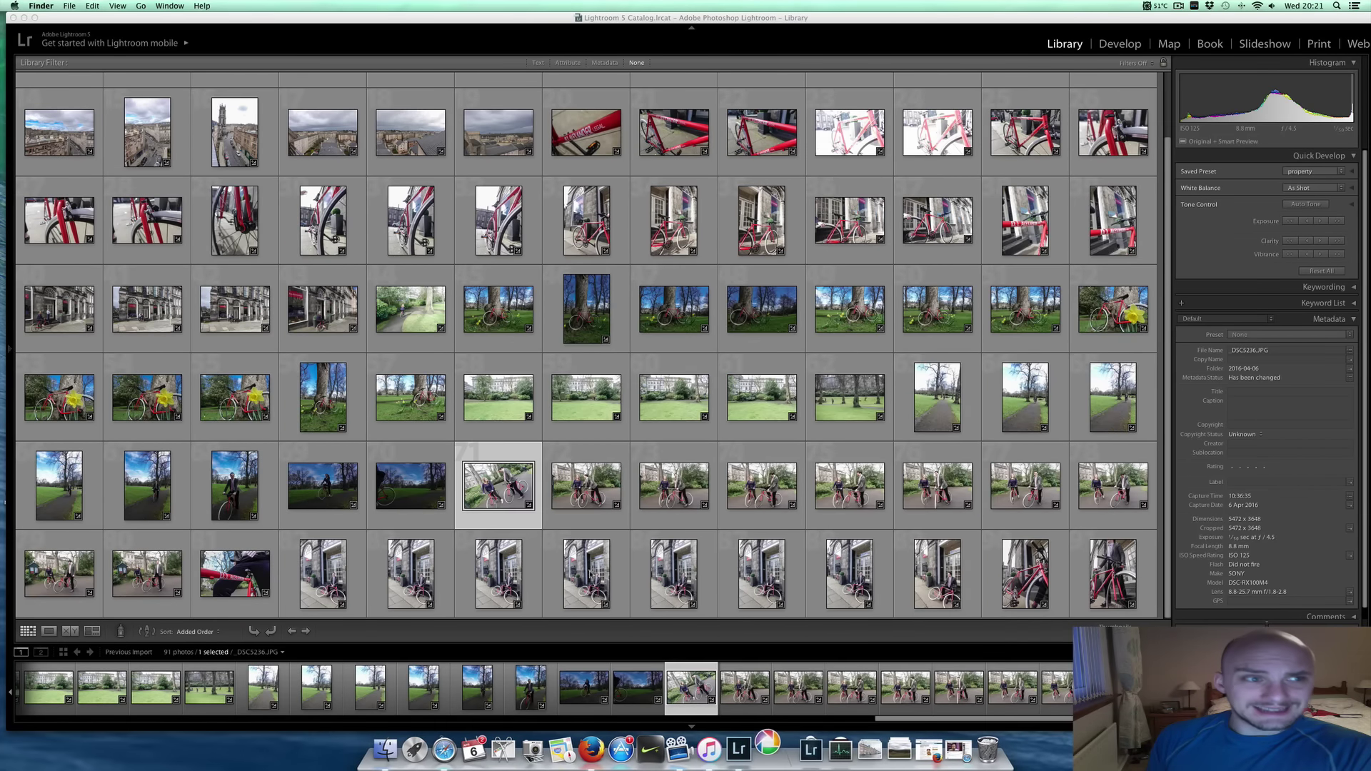
{"action": "left_click", "coordinate": [24, 18]}
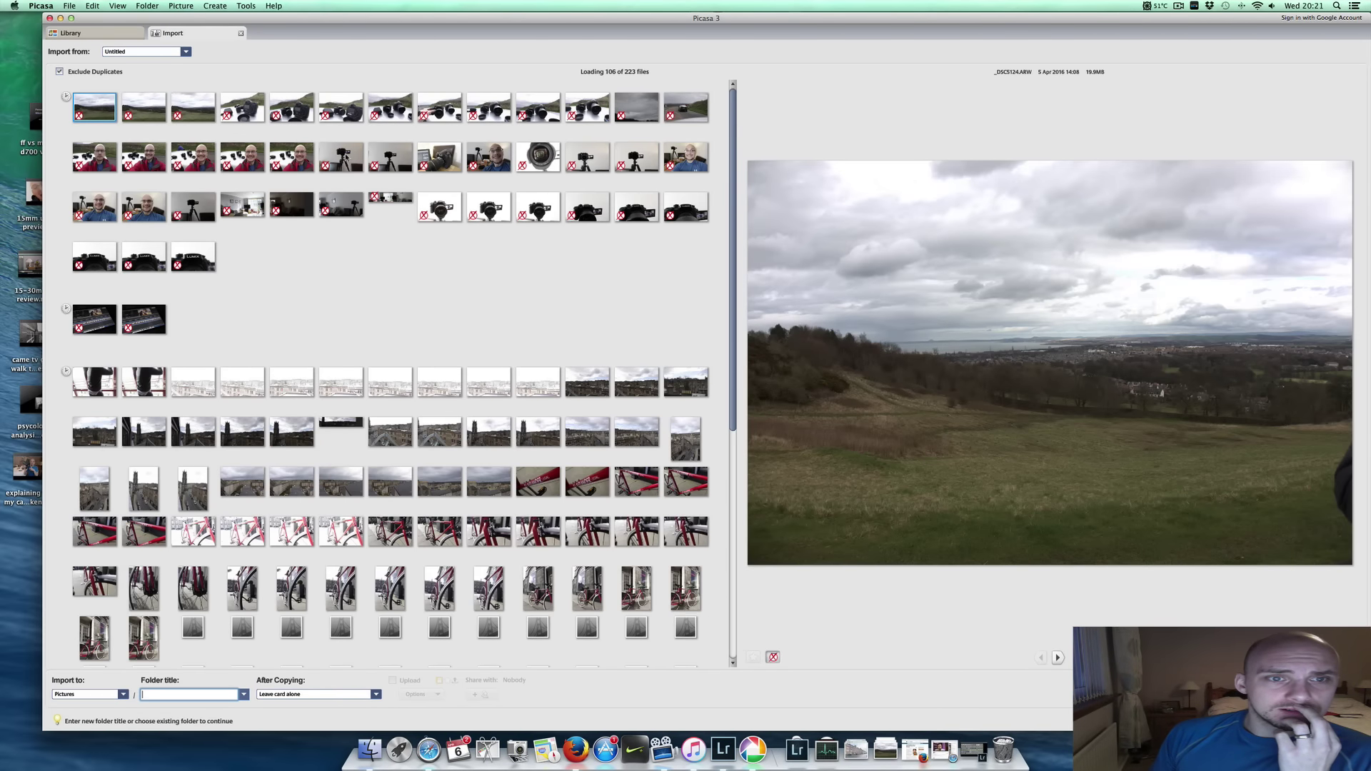
Preview the overexposed rooftop raw photos from the Untitled card in Picasa's import, and close Picasa
{"action": "scroll", "coordinate": [336, 290], "scroll_direction": "down", "scroll_amount": 3}
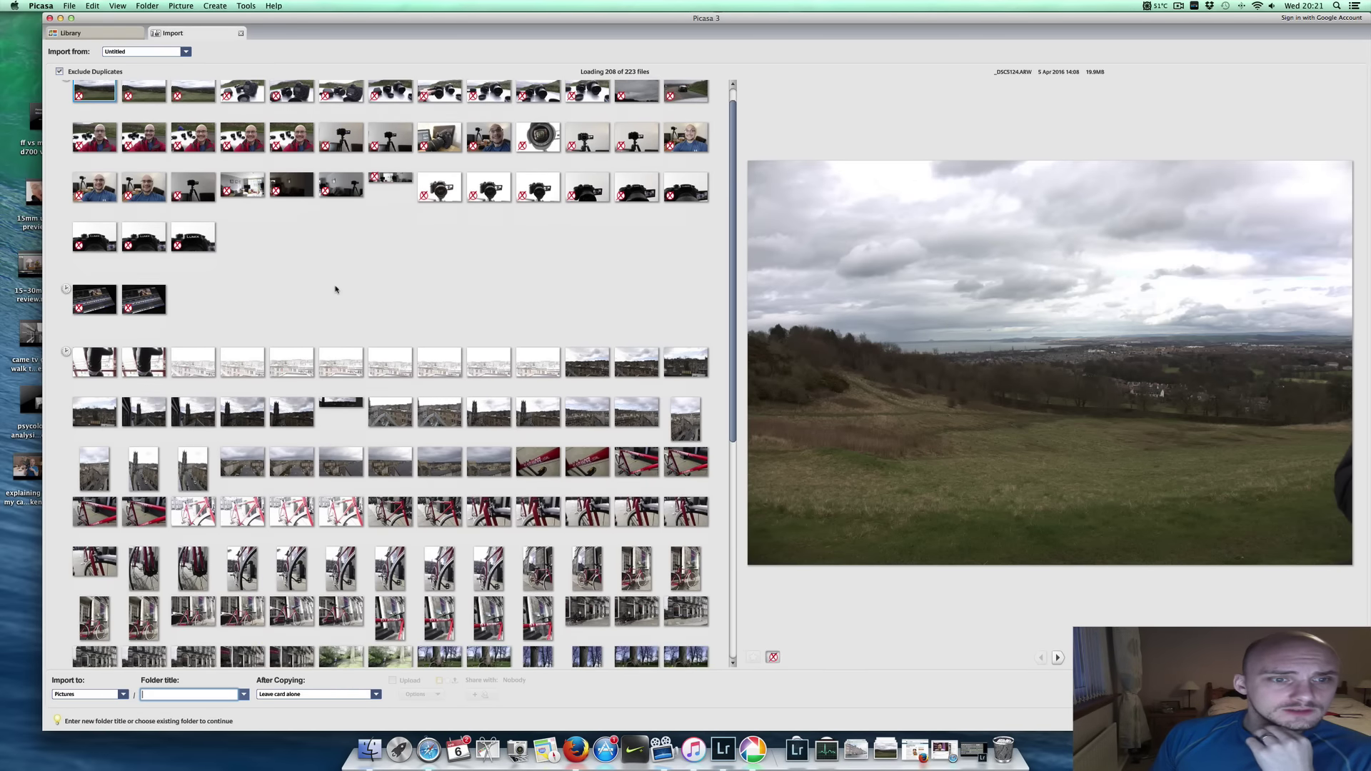
{"action": "left_click", "coordinate": [248, 290]}
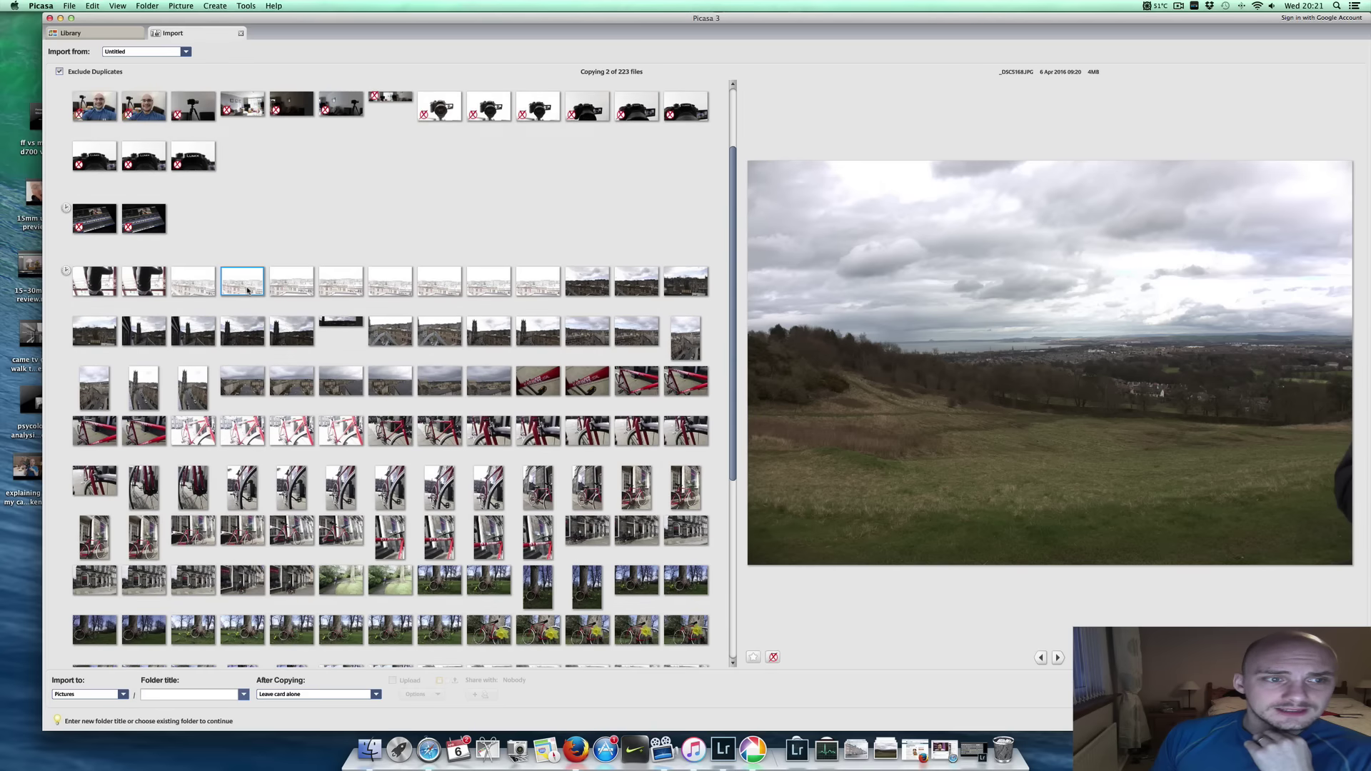
{"action": "left_click", "coordinate": [198, 289]}
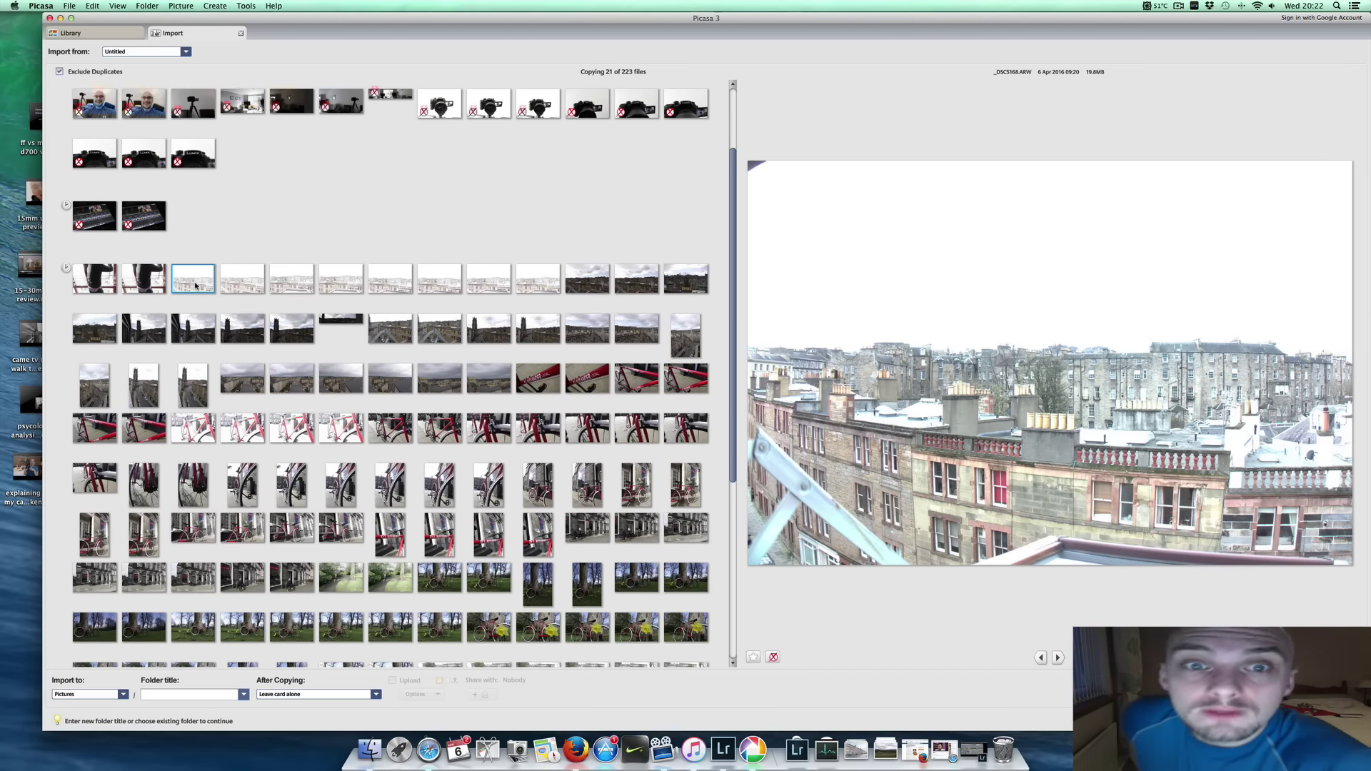
{"action": "scroll", "coordinate": [217, 280], "scroll_direction": "down", "scroll_amount": 2}
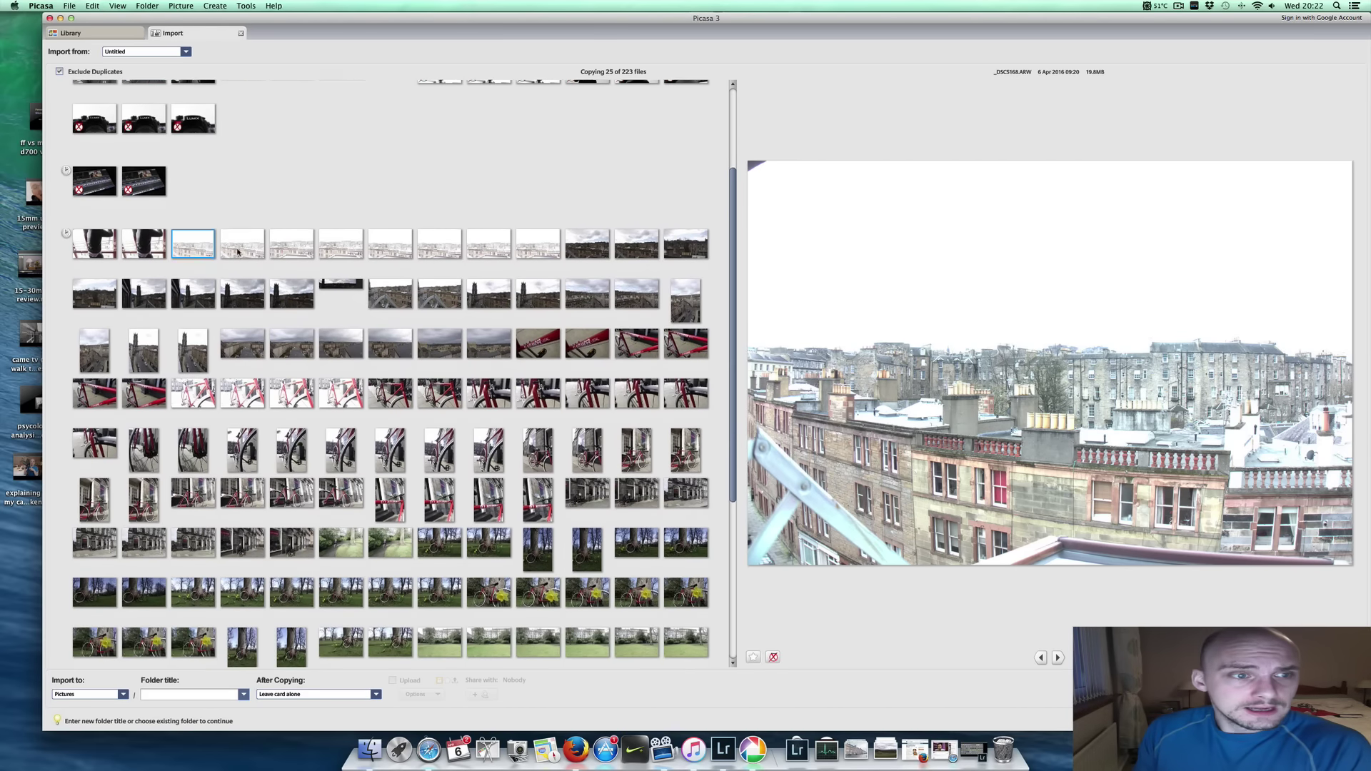
{"action": "left_click", "coordinate": [302, 243]}
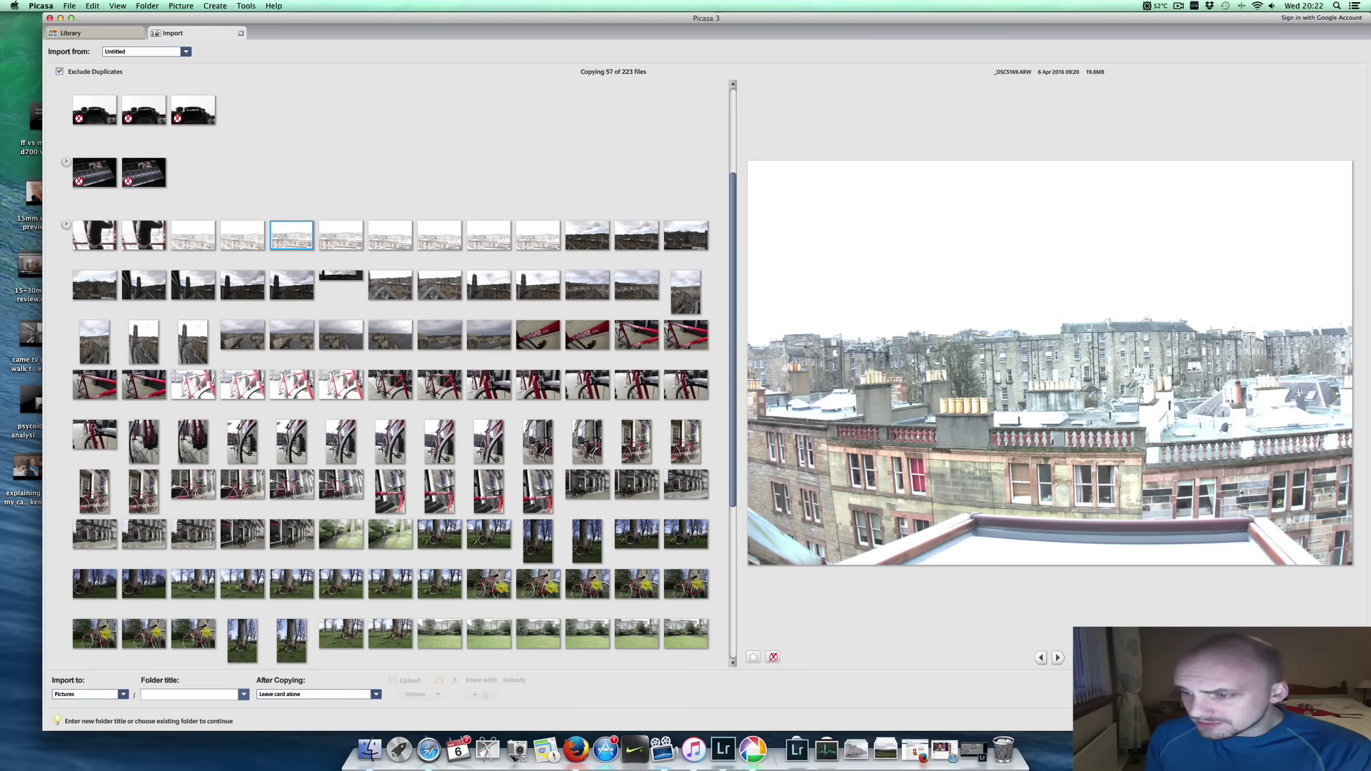
{"action": "left_click", "coordinate": [241, 34]}
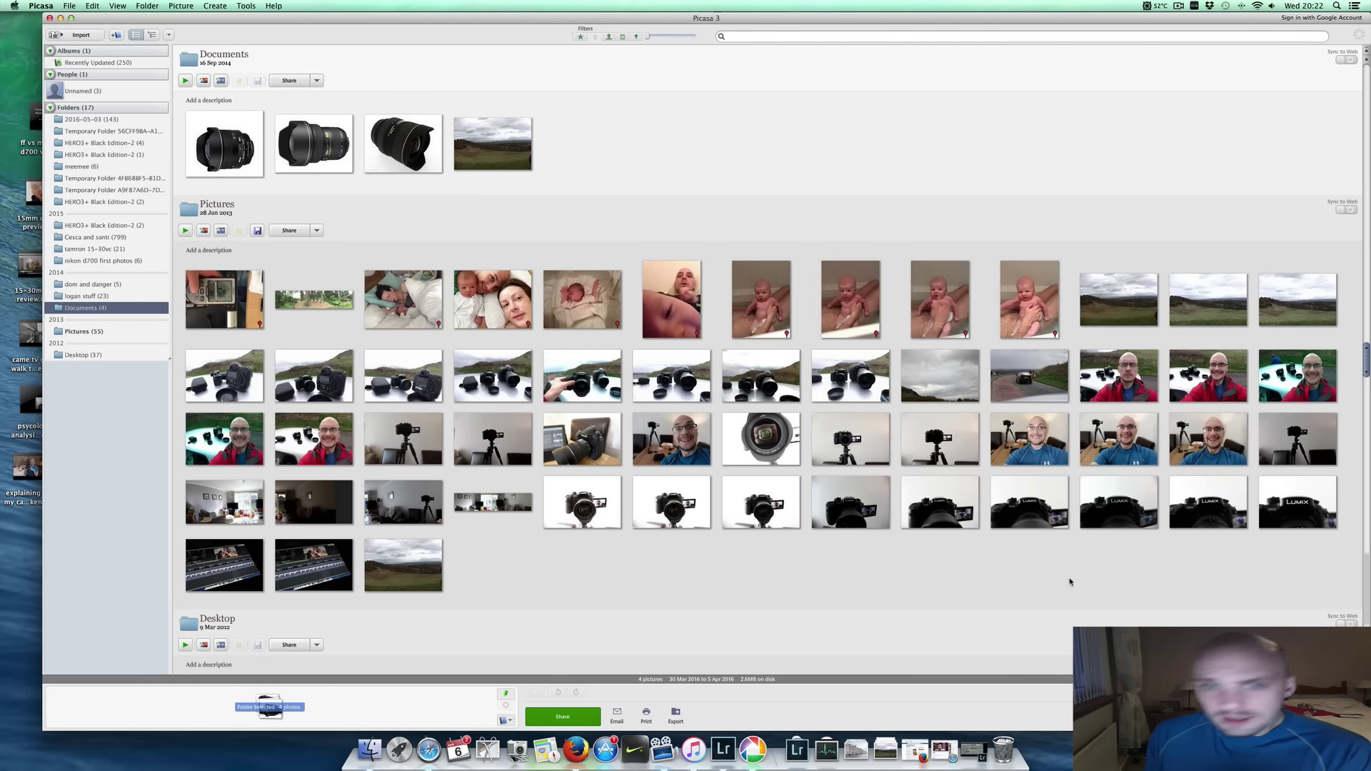
{"action": "left_click", "coordinate": [50, 18]}
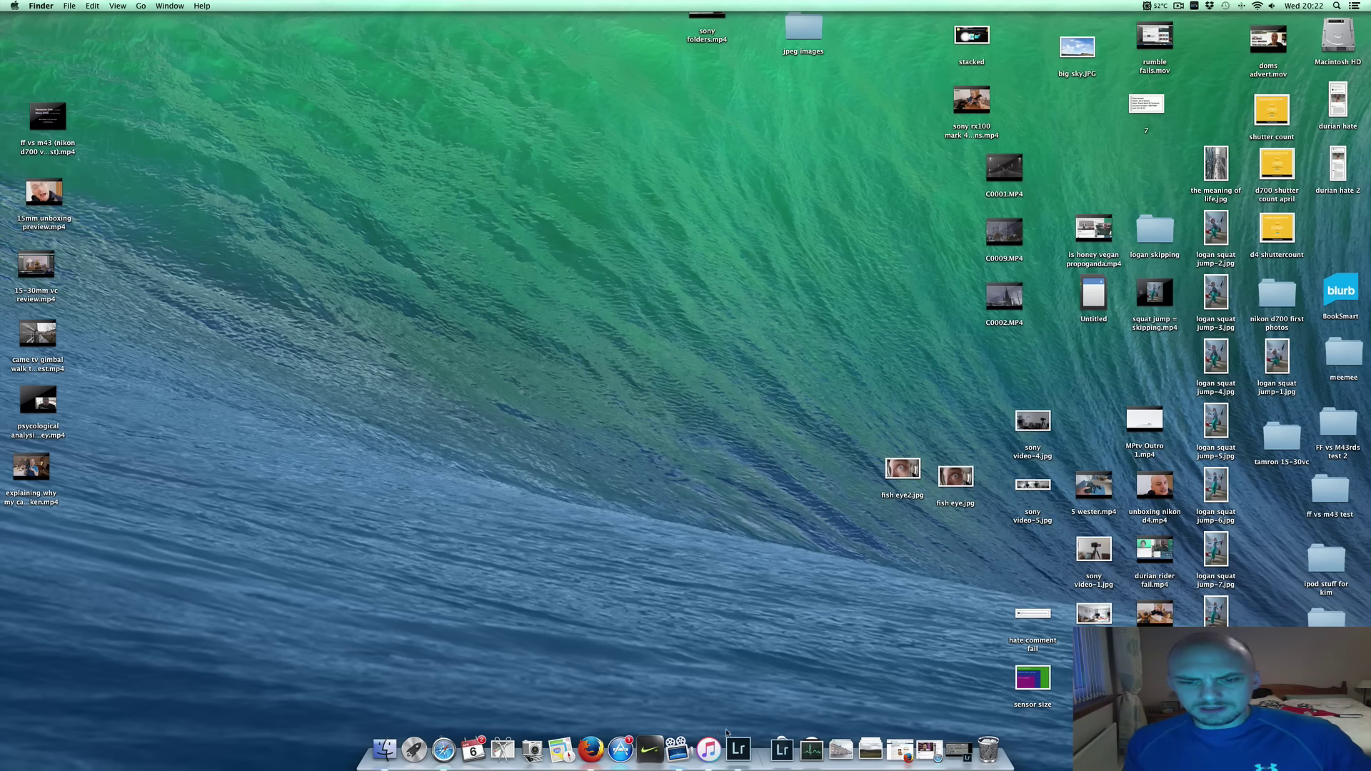
Switch back to Lightroom and open the _DSC5181.JPG street and church tower photo in Loupe view
{"action": "left_click", "coordinate": [739, 747]}
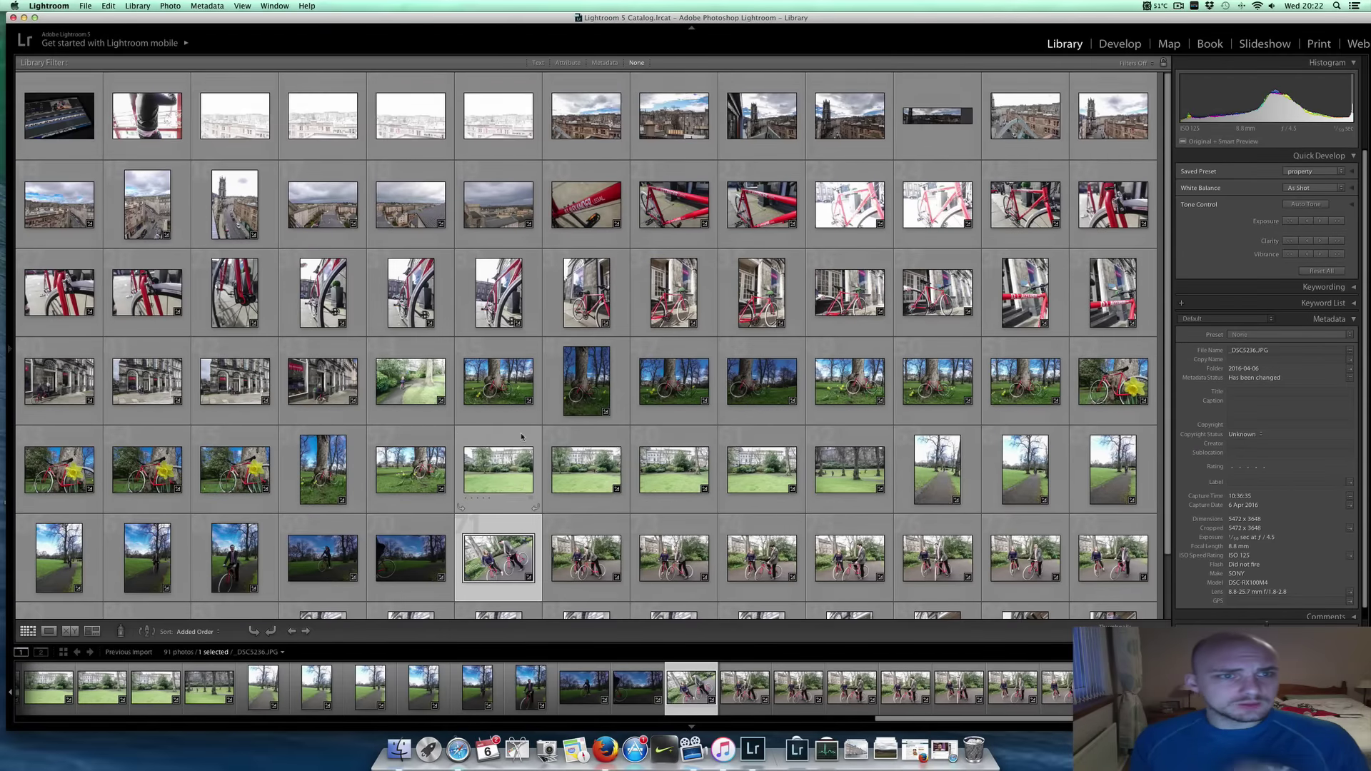
{"action": "double_click", "coordinate": [278, 207]}
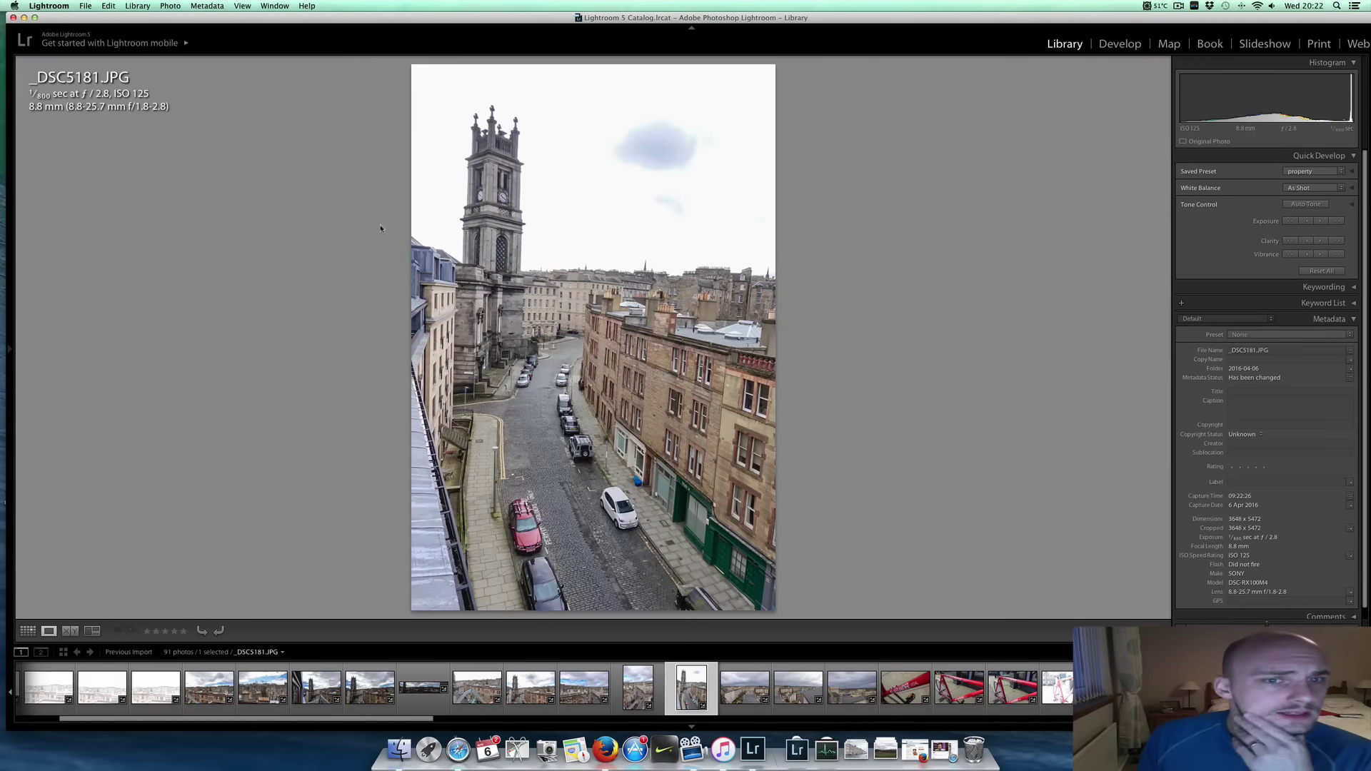
Hide the filmstrip and open the _DSC5181.JPG street and church tower photo in the Develop module
{"action": "left_click", "coordinate": [691, 29]}
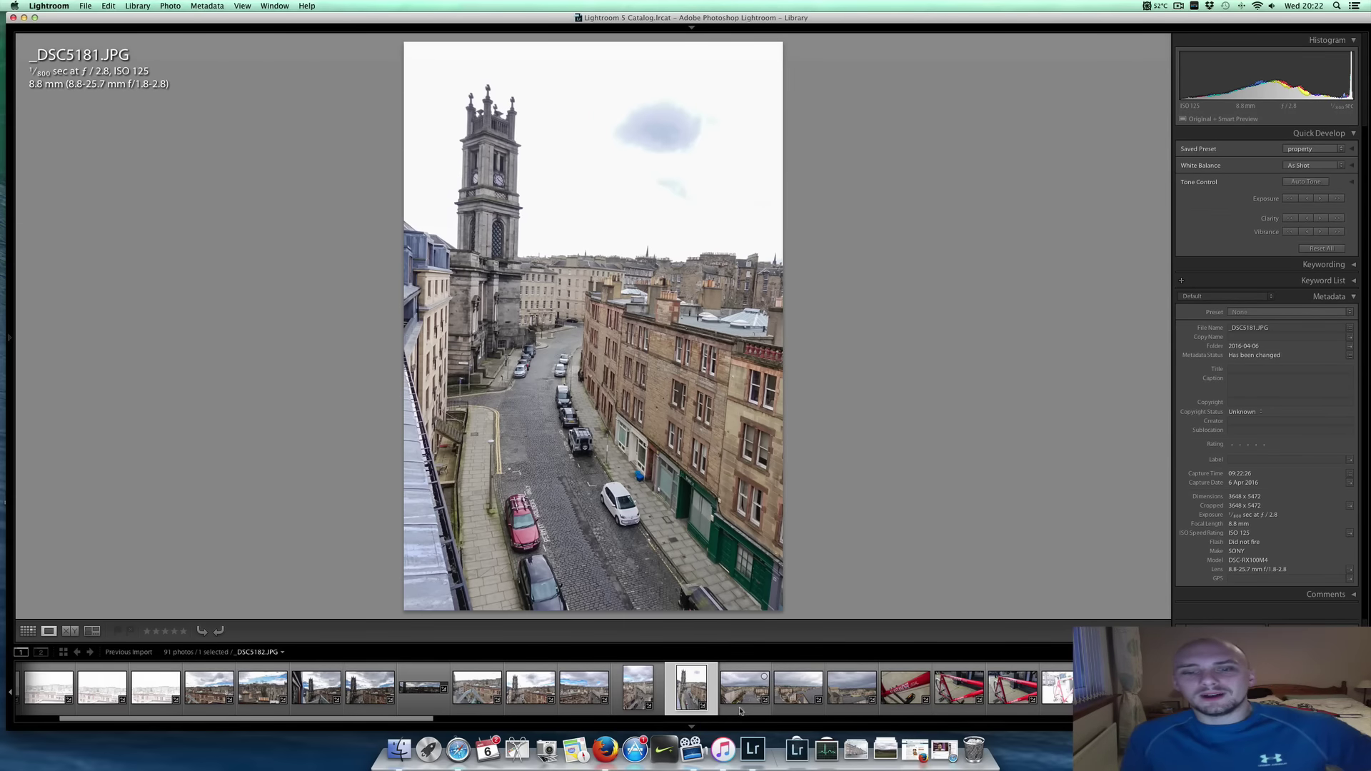
{"action": "left_click", "coordinate": [691, 727]}
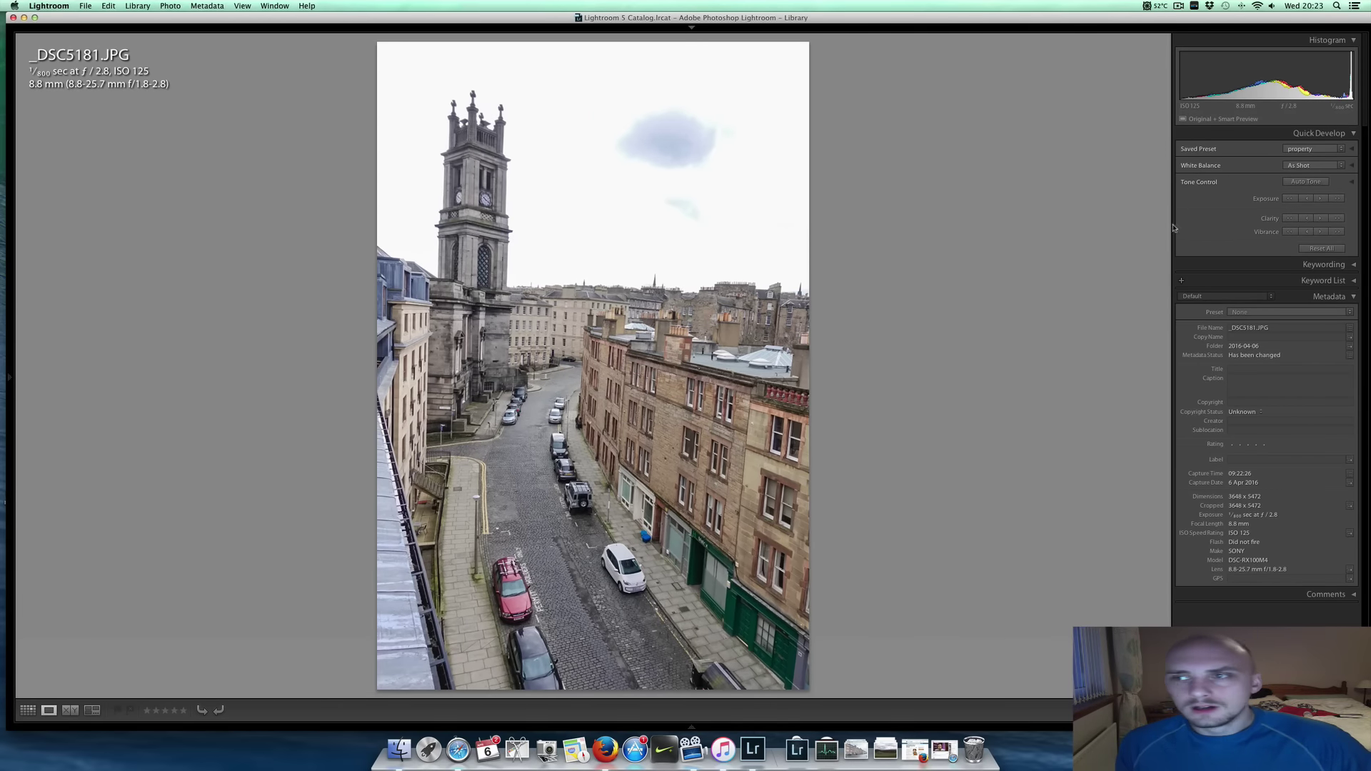
{"action": "mouse_move", "coordinate": [1190, 28]}
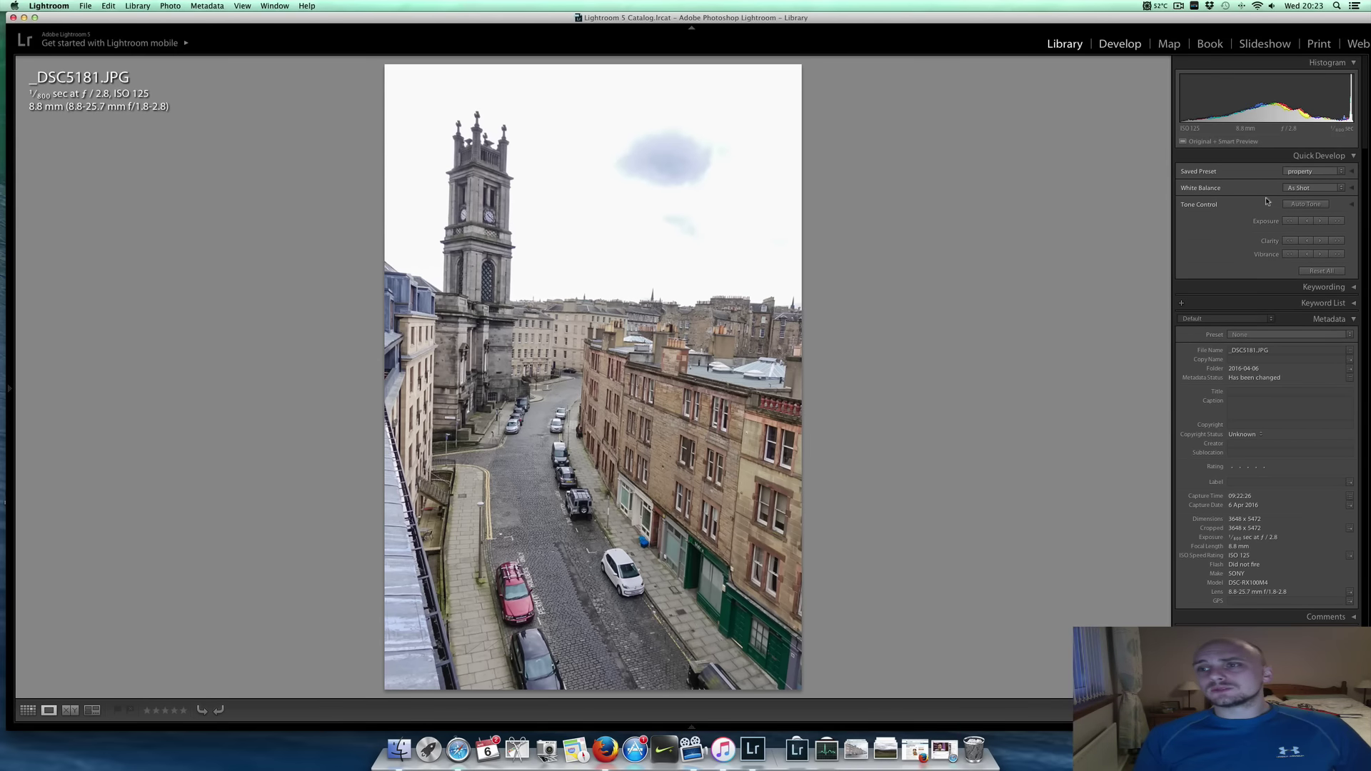
{"action": "key", "text": "d"}
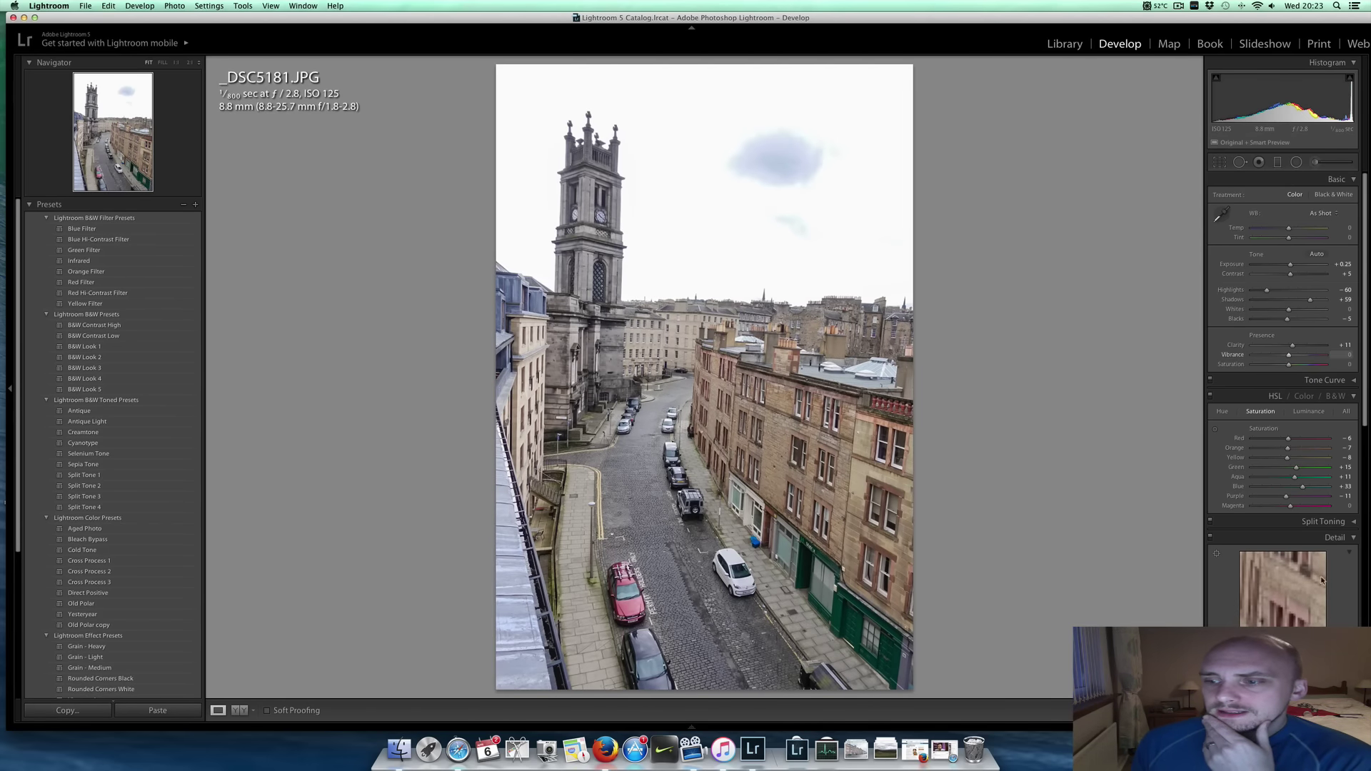
Reset the develop settings of _DSC5181.JPG, and set Highlights to -56 and Shadows to +54
{"action": "key", "text": "super+shift+r"}
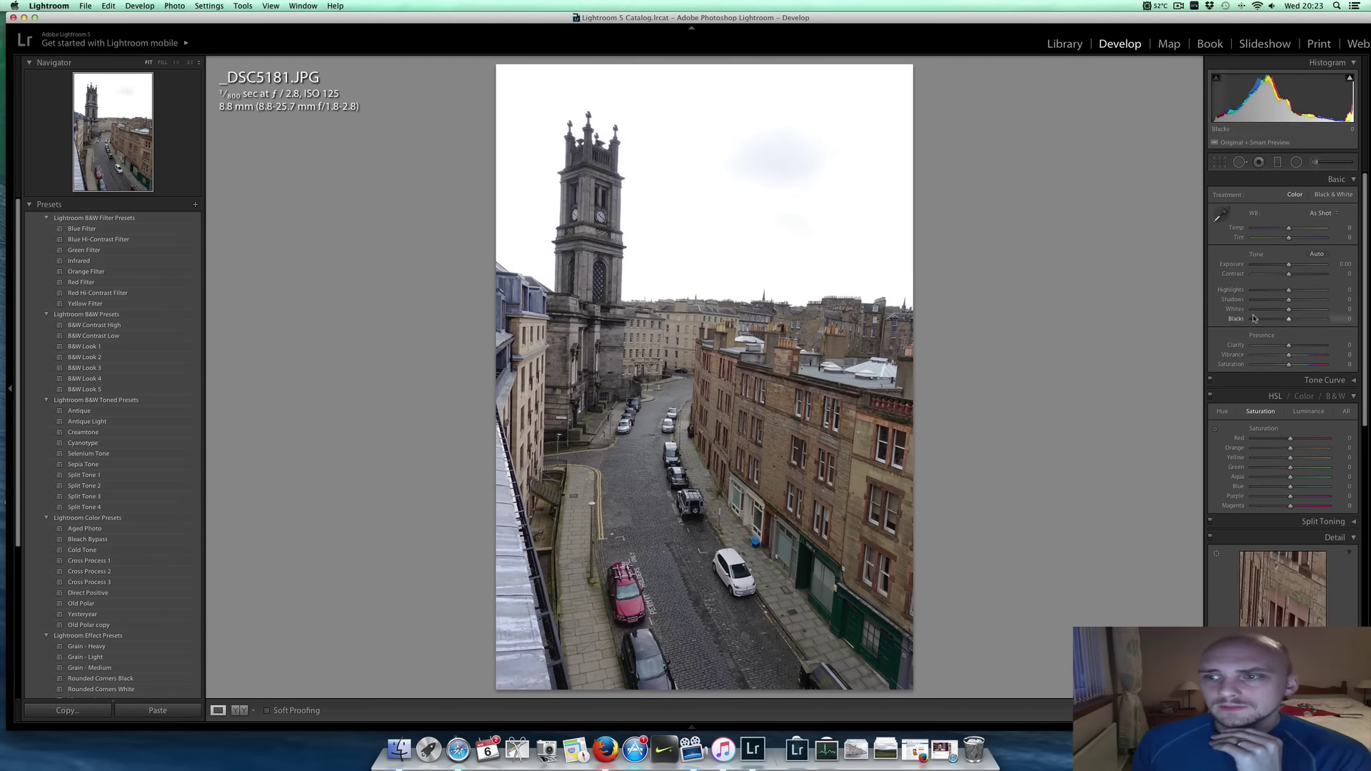
{"action": "mouse_move", "coordinate": [1288, 290]}
{"action": "left_mouse_down"}
{"action": "mouse_move", "coordinate": [1259, 292]}
{"action": "mouse_move", "coordinate": [1309, 302]}
{"action": "mouse_move", "coordinate": [1268, 290]}
{"action": "left_mouse_up"}
{"action": "key", "text": "minus"}
{"action": "key", "text": "minus"}
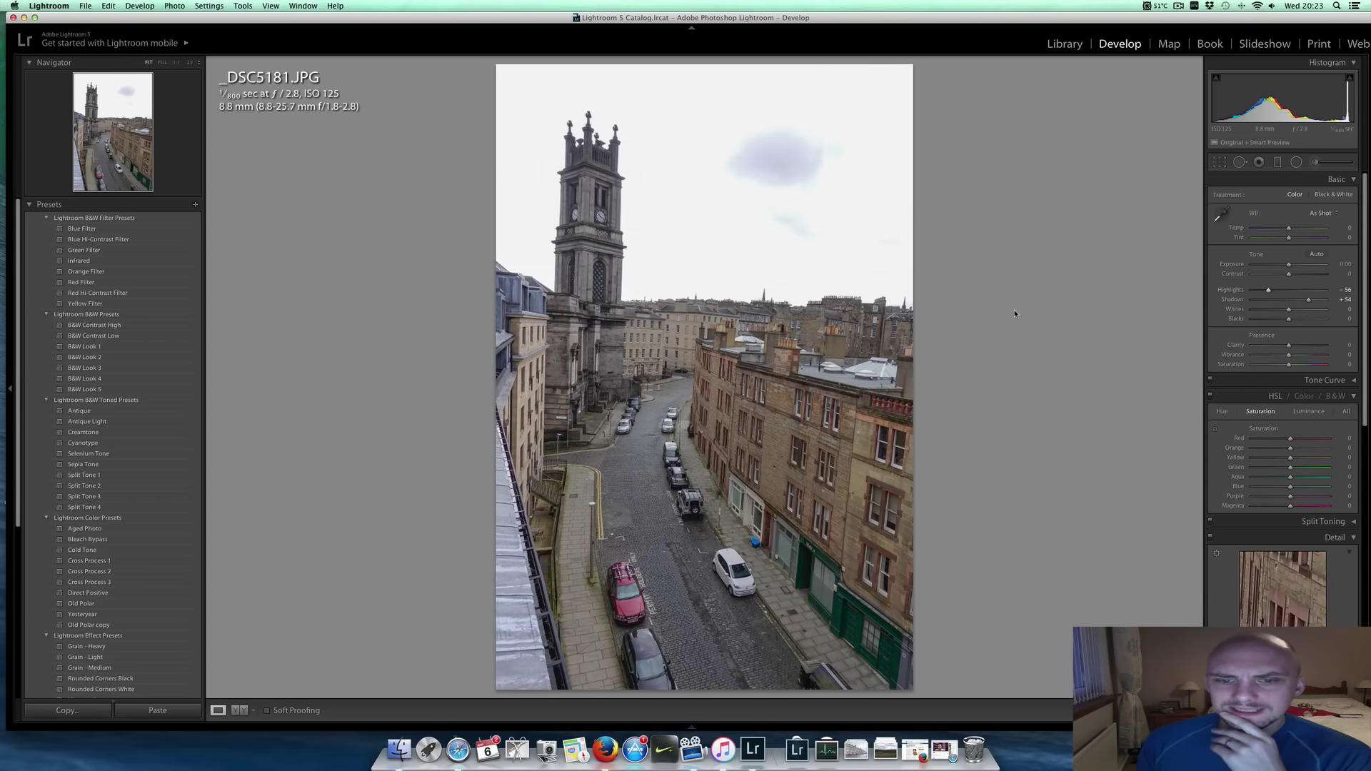
Examine the _DSC5182.JPG and _DSC5183.JPG rooftop photos at full size and zoomed in on distant detail
{"action": "key", "text": "Right"}
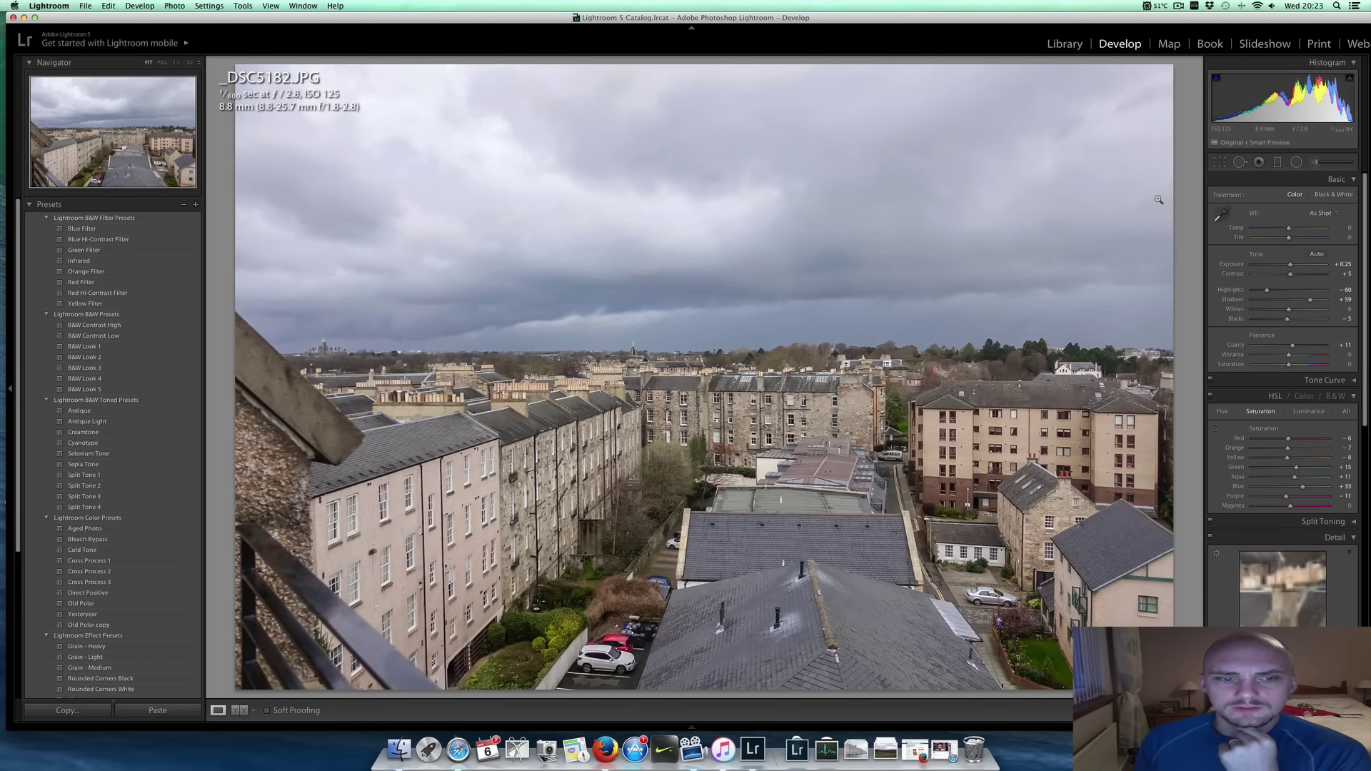
{"action": "left_click", "coordinate": [716, 416]}
{"action": "left_click", "coordinate": [719, 417]}
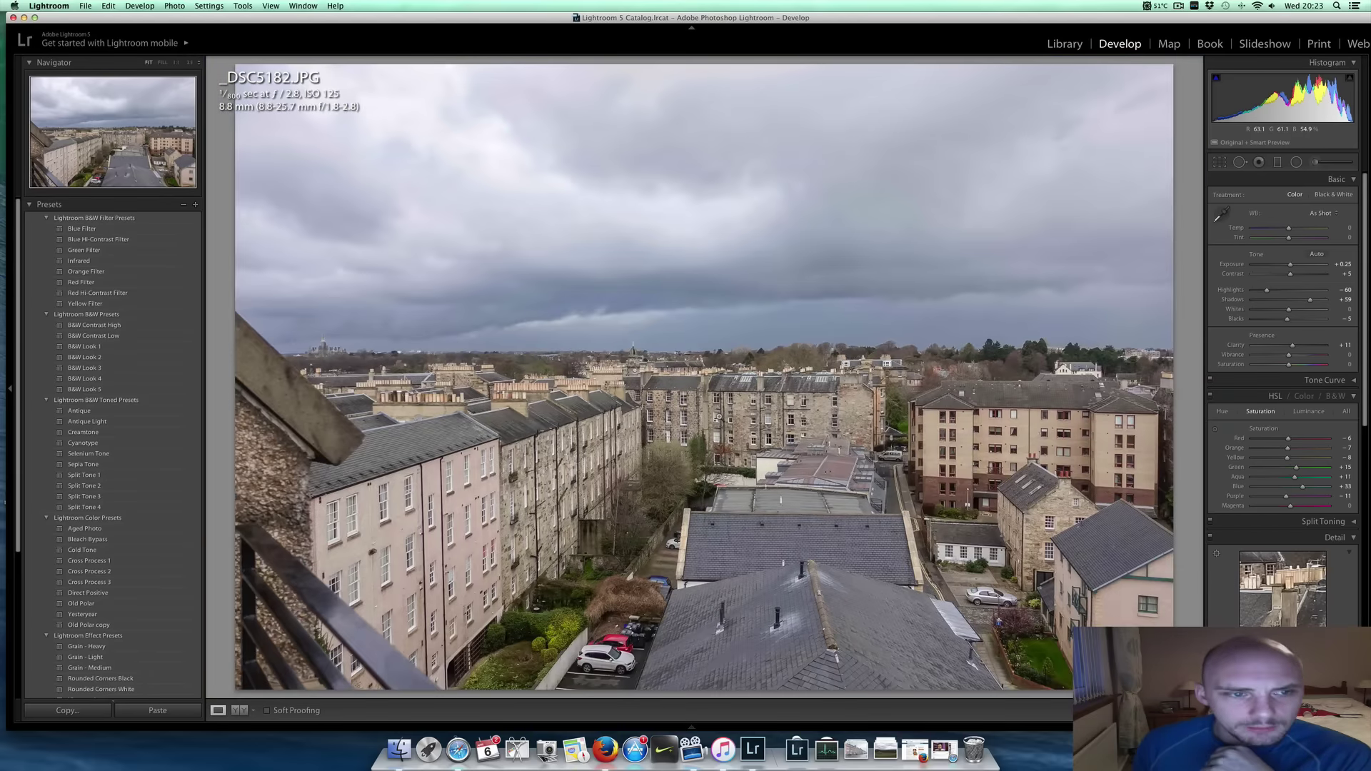
{"action": "left_click", "coordinate": [320, 349]}
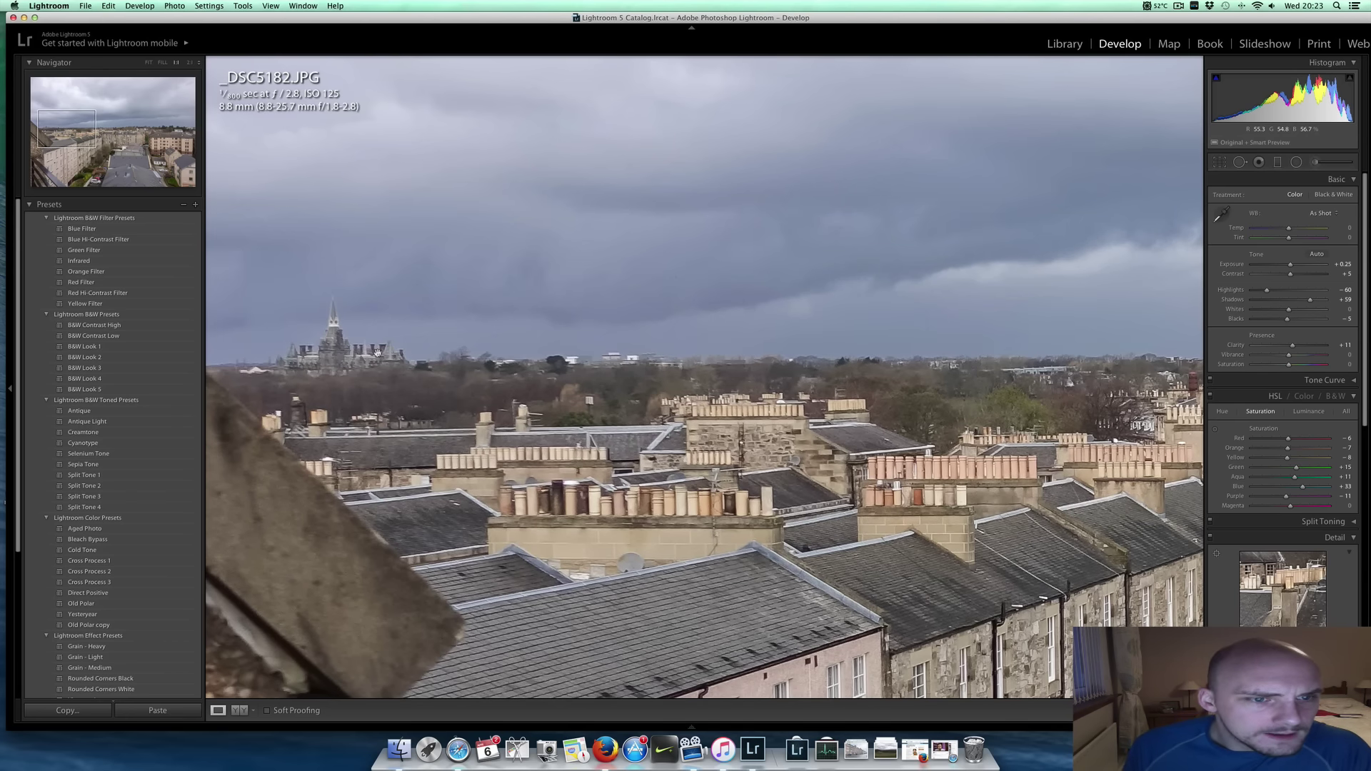
{"action": "key", "text": "Right"}
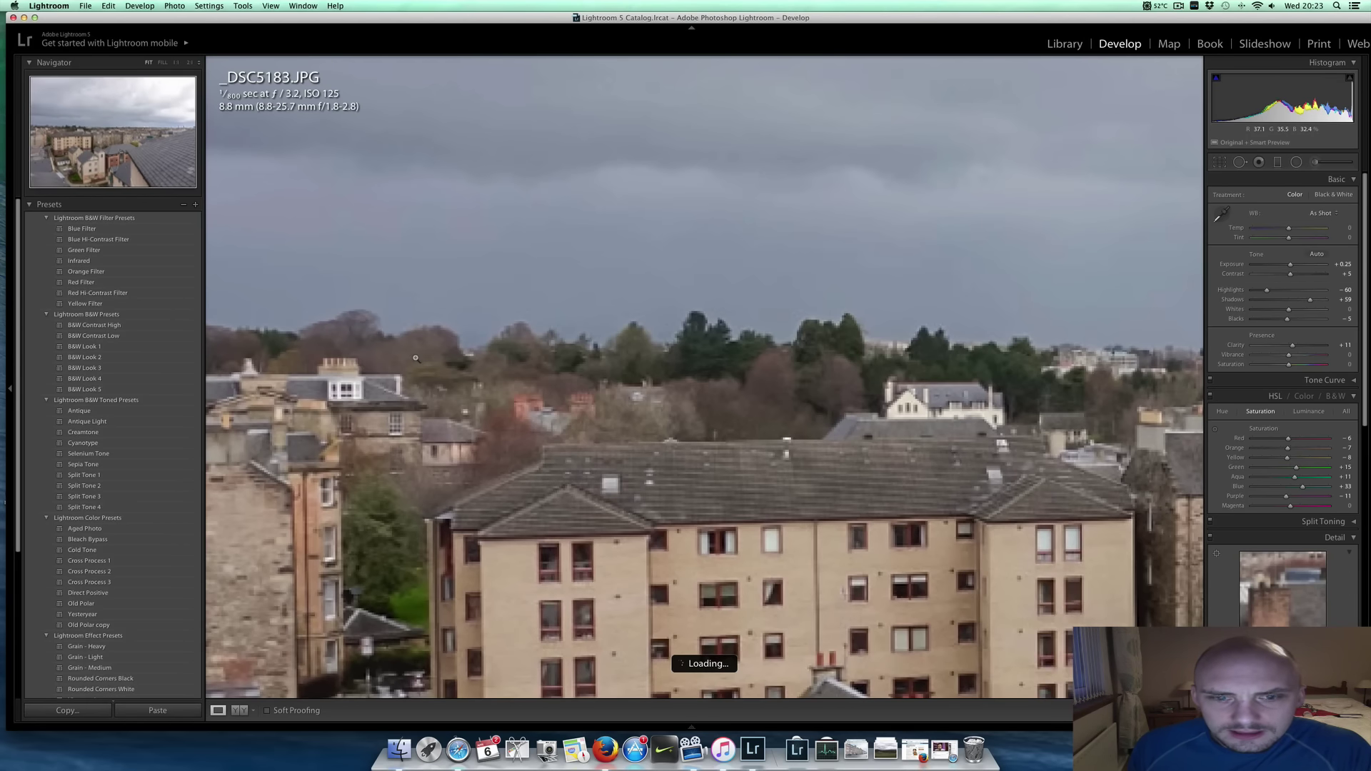
{"action": "left_click", "coordinate": [446, 367]}
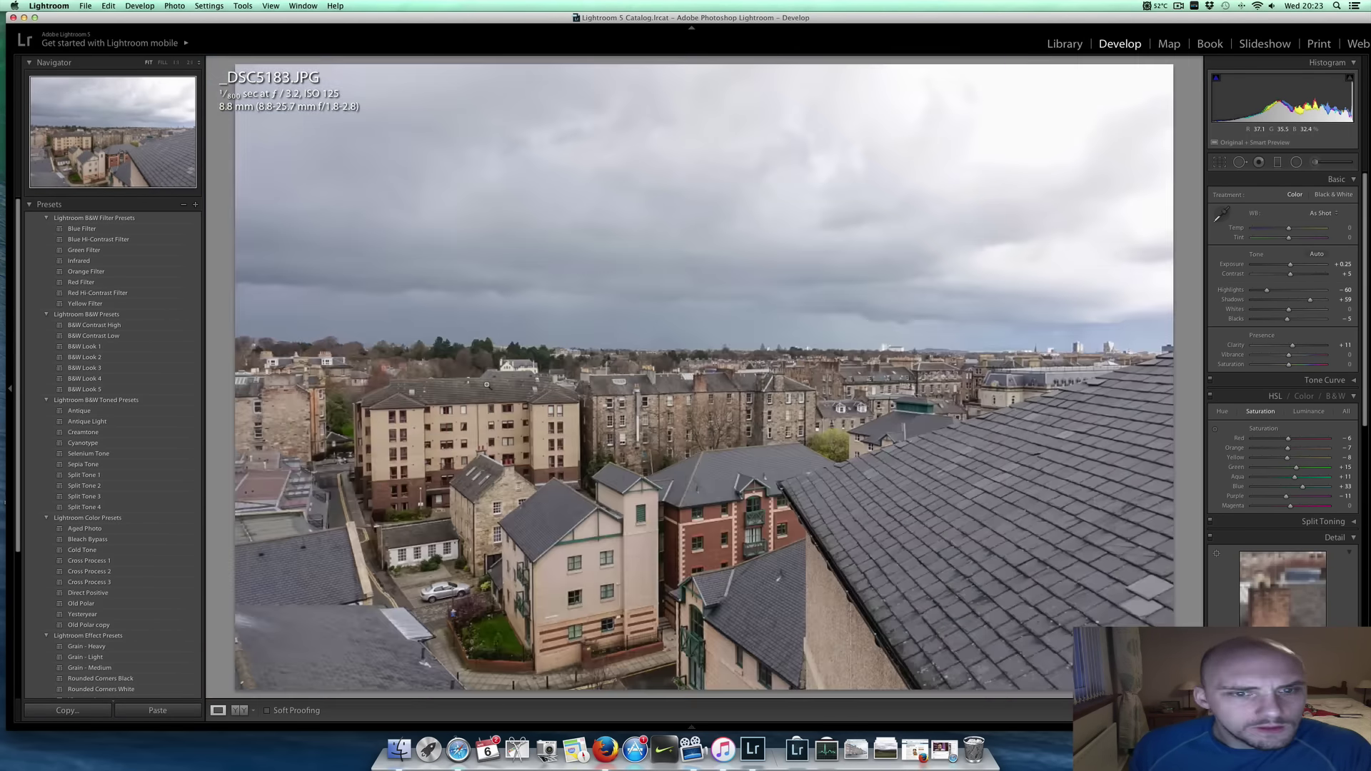
Go to _DSC5184.JPG and inspect the distant spired building up close before returning to the full photo
{"action": "key", "text": "Right"}
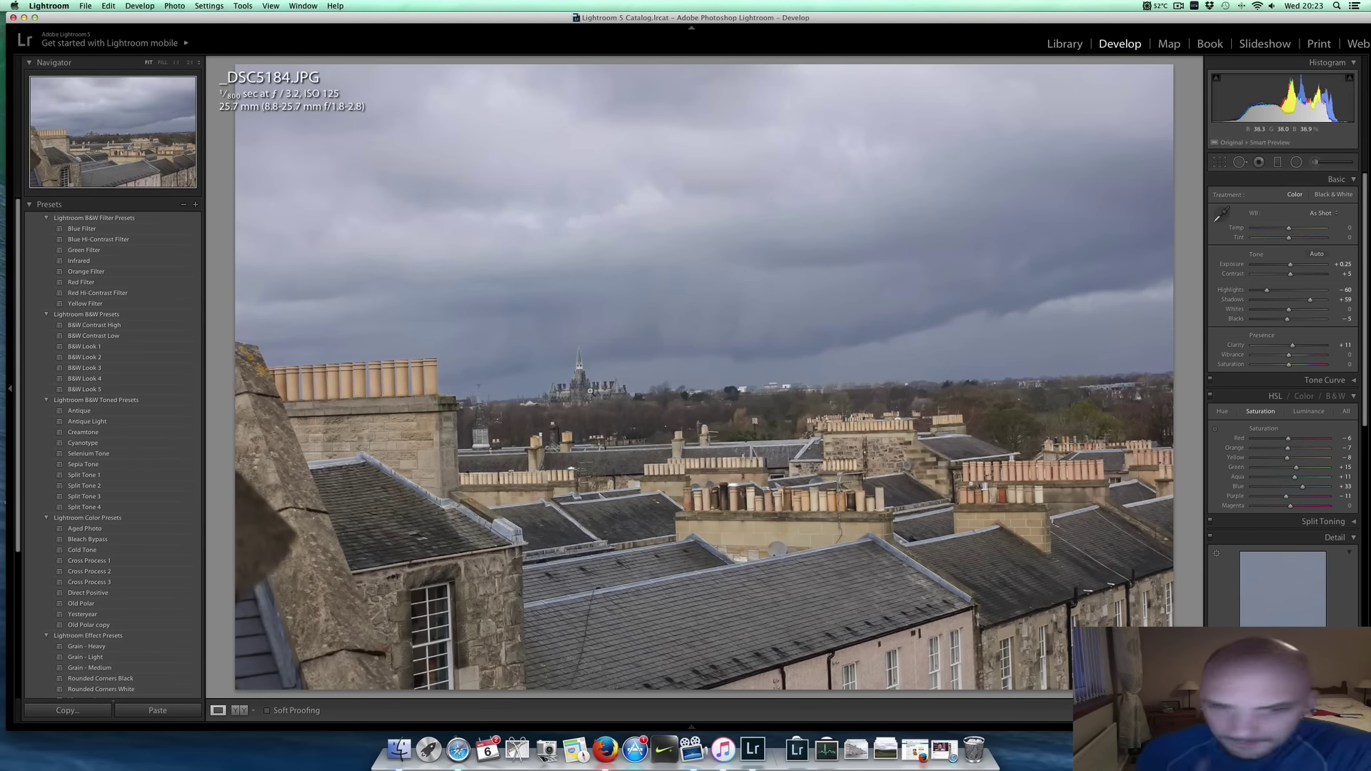
{"action": "left_click", "coordinate": [590, 390]}
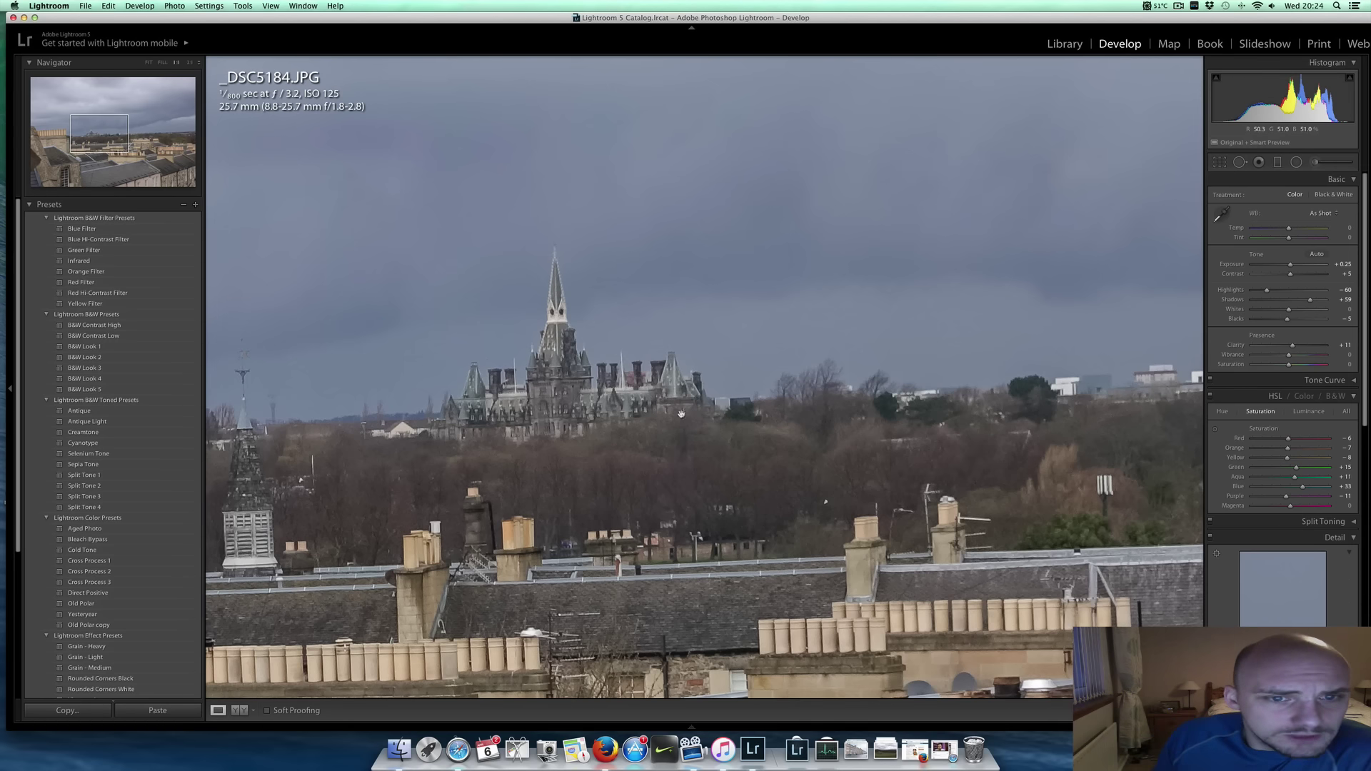
{"action": "left_click", "coordinate": [762, 417]}
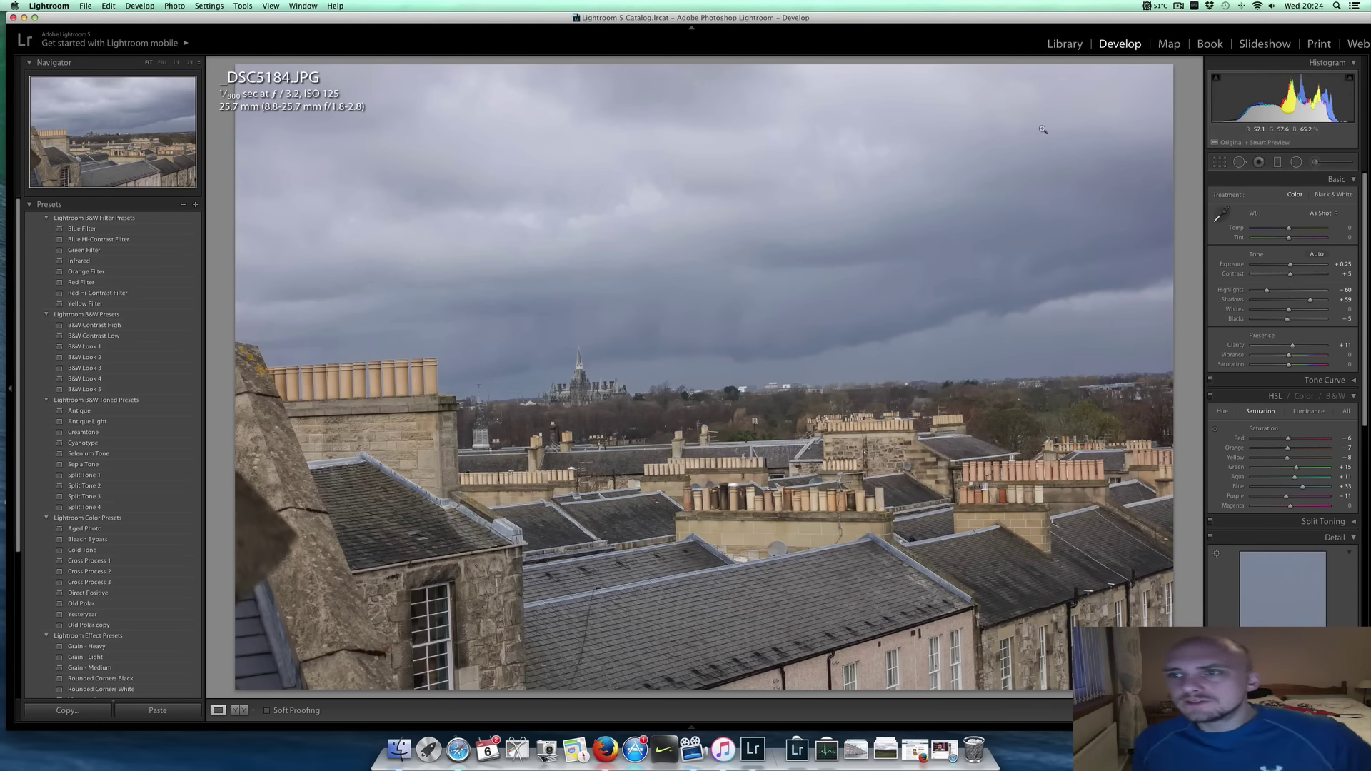
Draw a crop around the spired building and nearby rooftops in _DSC5184.JPG and straighten it at an angle of 3.26
{"action": "left_click", "coordinate": [1219, 162]}
{"action": "left_click_drag", "start_coordinate": [476, 309], "coordinate": [900, 516]}
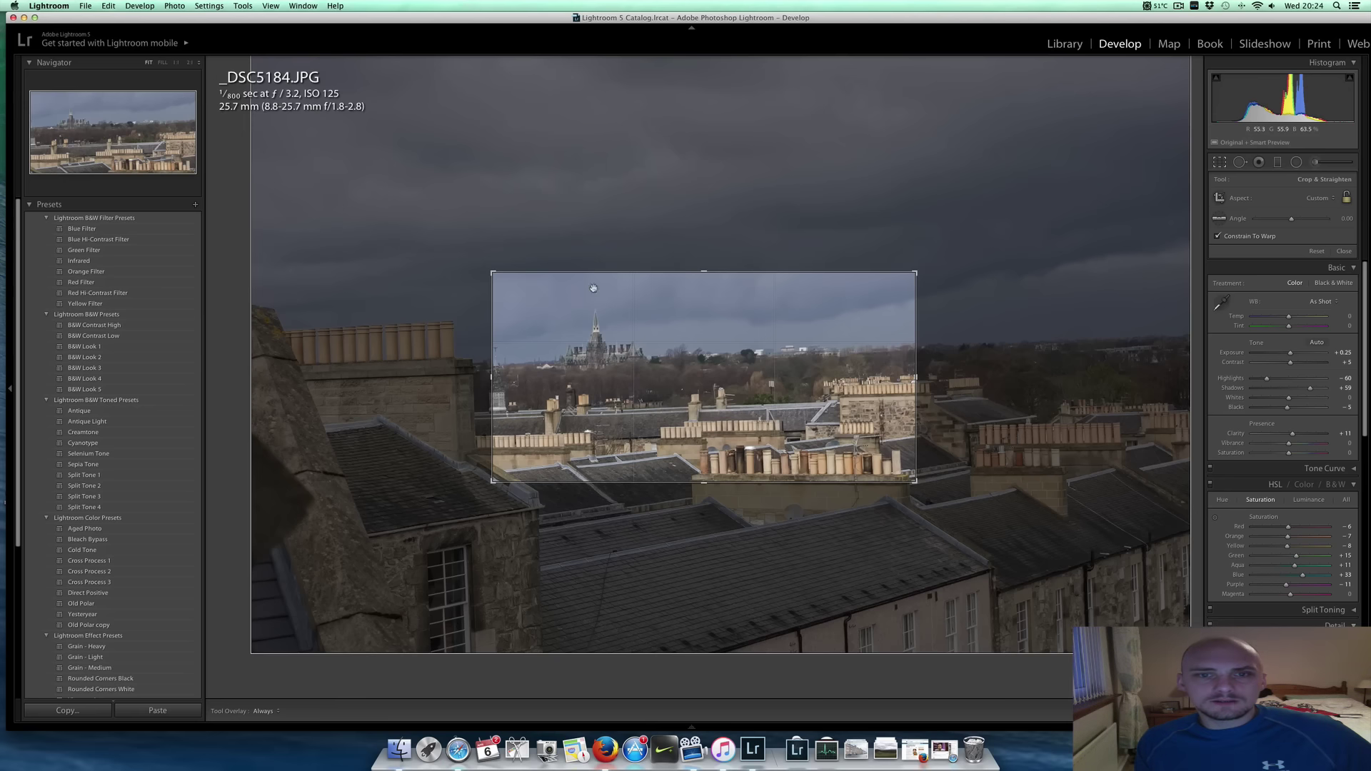
{"action": "left_click_drag", "start_coordinate": [593, 288], "coordinate": [594, 300]}
{"action": "left_click_drag", "start_coordinate": [1064, 302], "coordinate": [1070, 325]}
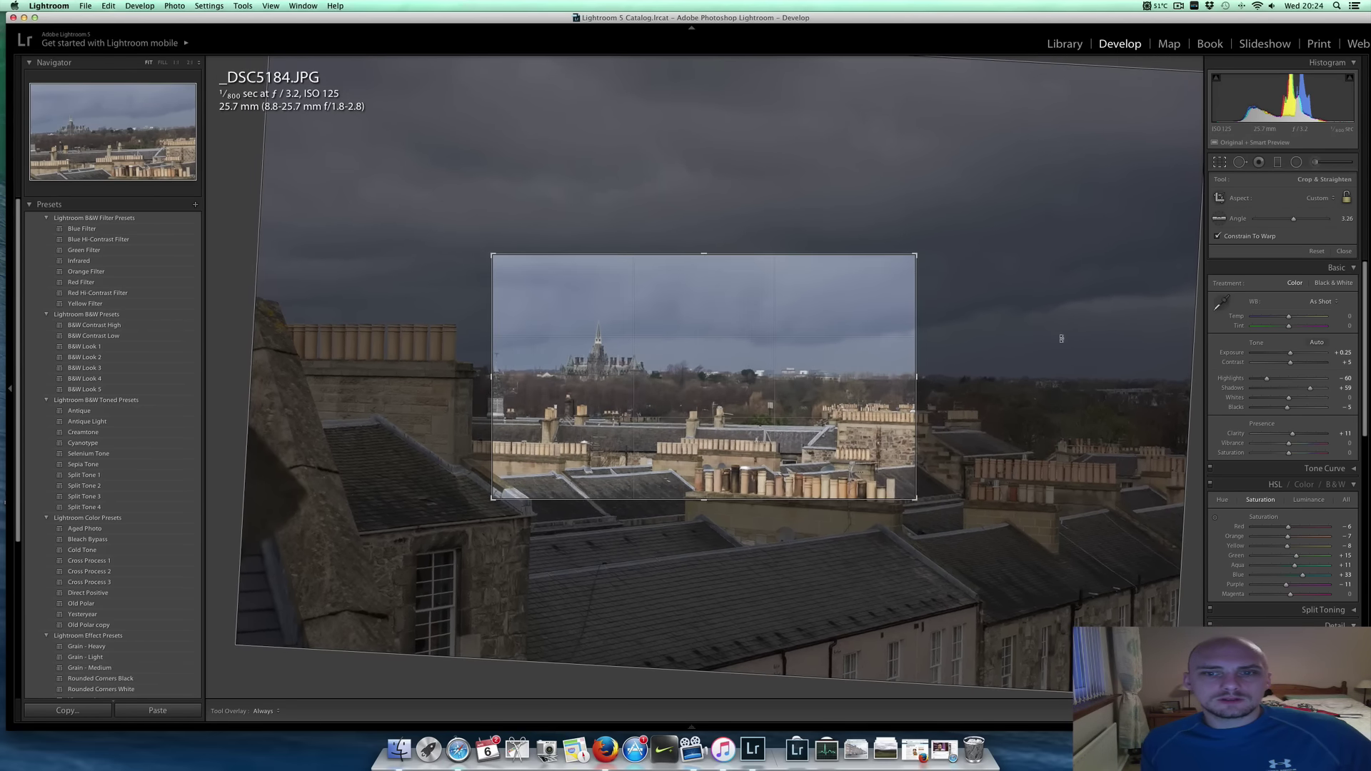
Tighten the crop to a strip showing only the spired building and treeline, and compare the cropped photo
{"action": "left_click_drag", "start_coordinate": [910, 377], "coordinate": [777, 377]}
{"action": "left_click_drag", "start_coordinate": [696, 251], "coordinate": [707, 270]}
{"action": "left_click_drag", "start_coordinate": [704, 484], "coordinate": [702, 404]}
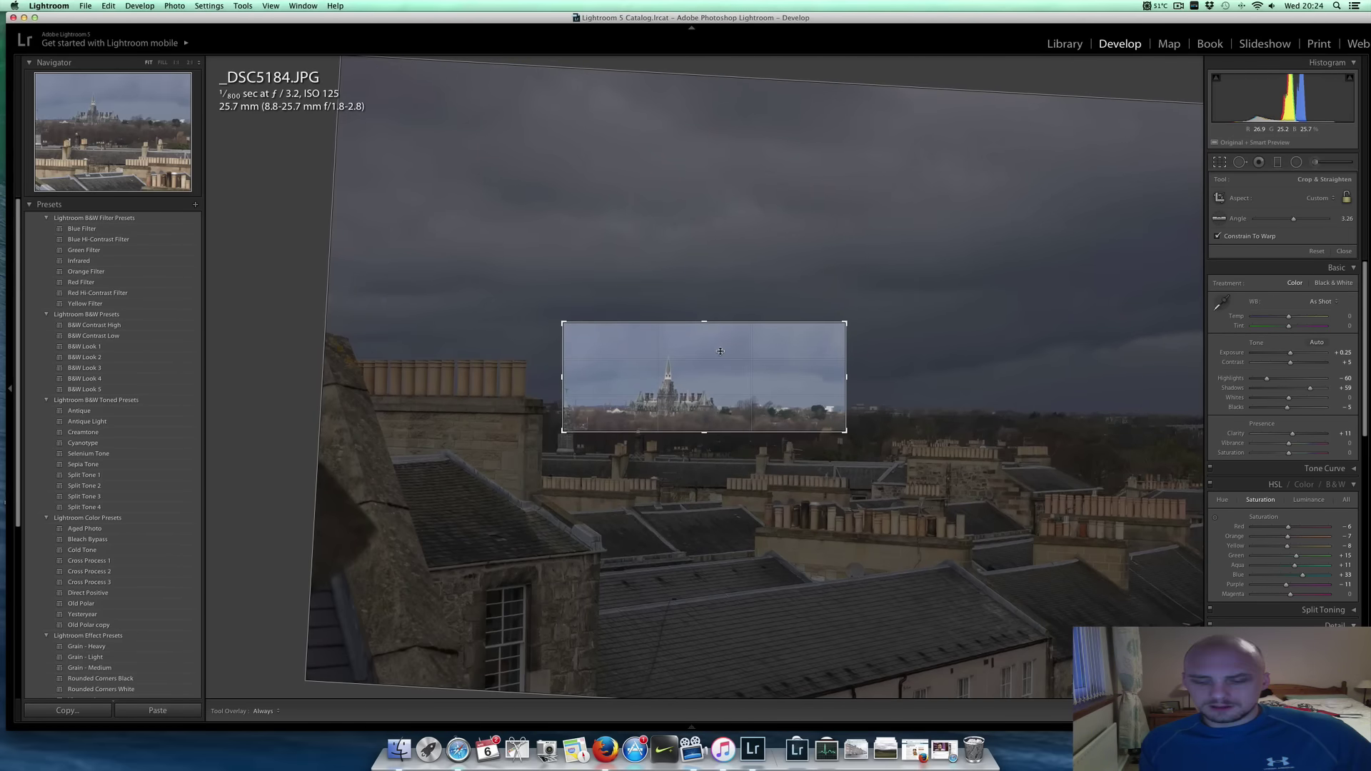
{"action": "key", "text": "Return"}
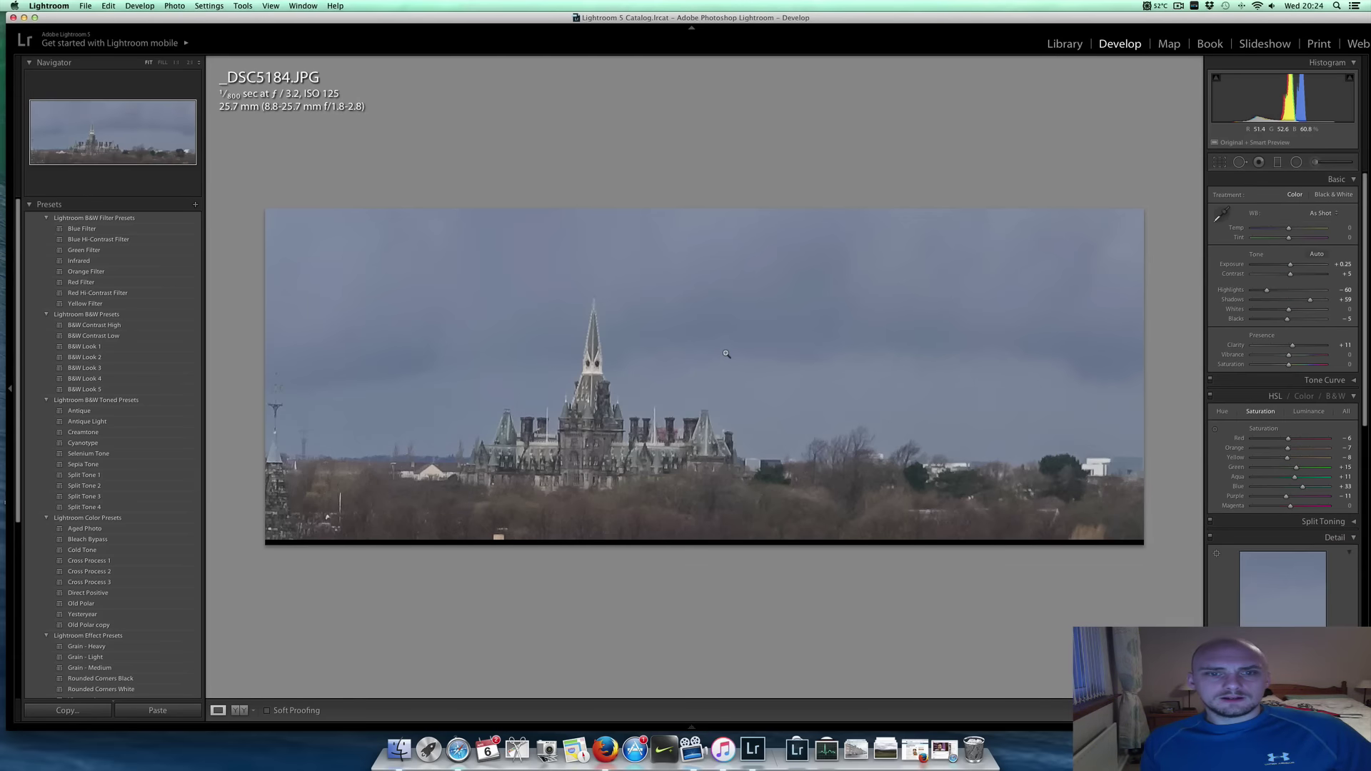
{"action": "left_click", "coordinate": [682, 319]}
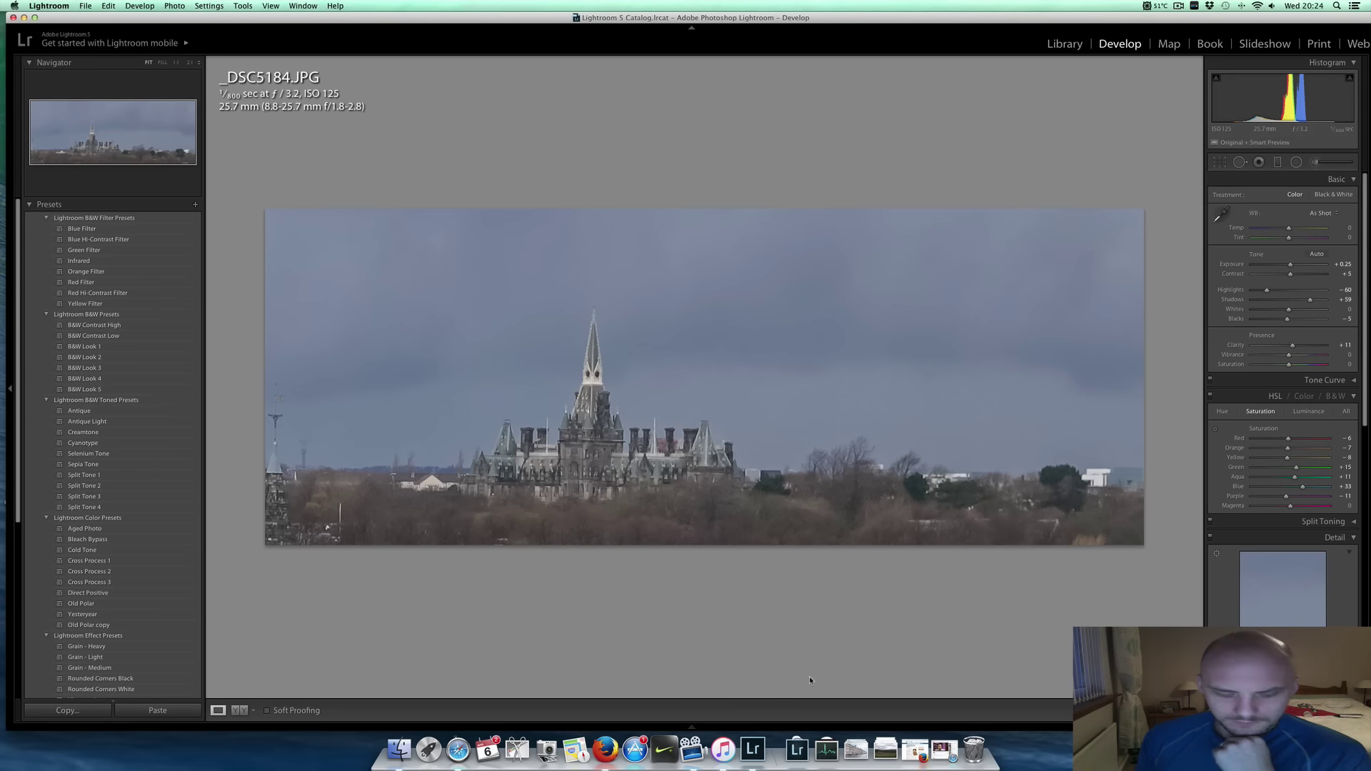
{"action": "key", "text": "backslash"}
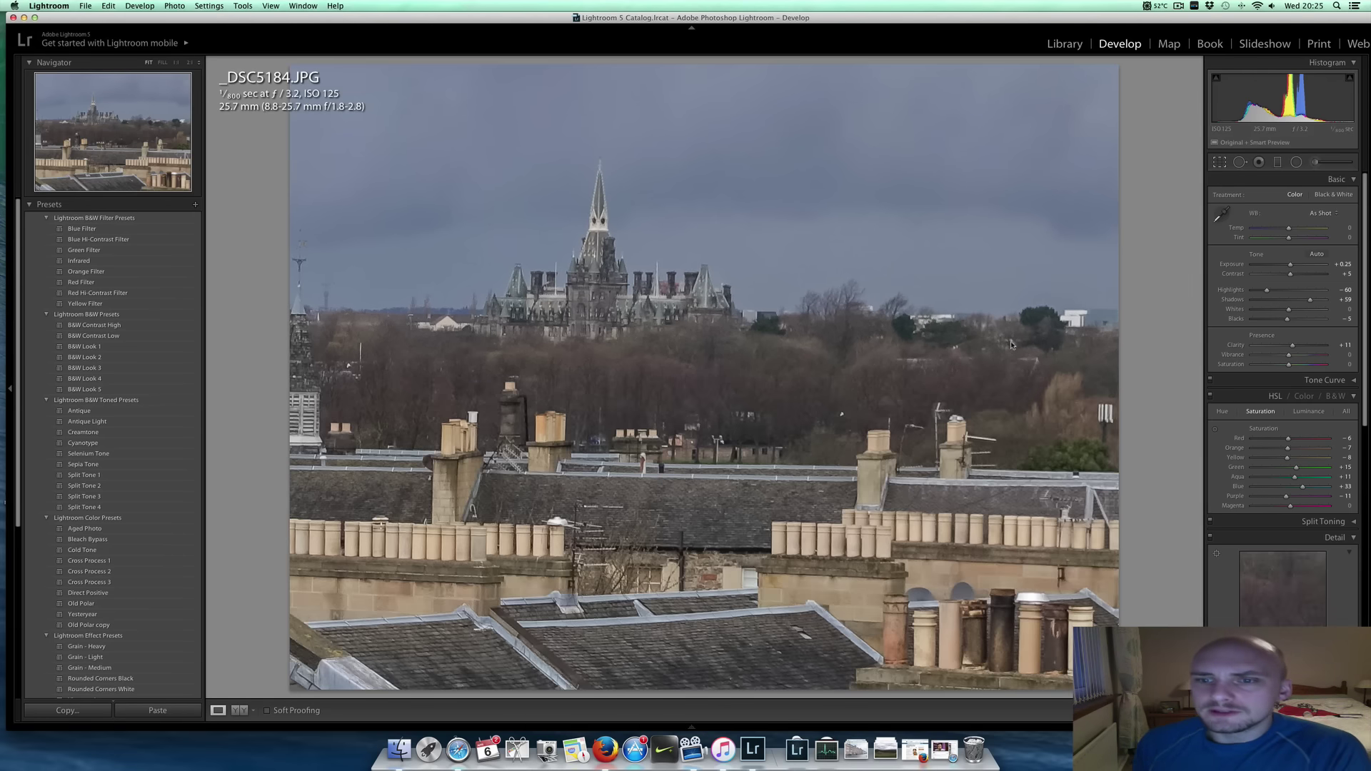
Widen the crop of _DSC5184.JPG into a panoramic strip from the chimney row across the skyline and rooftops, and apply it
{"action": "key", "text": "r"}
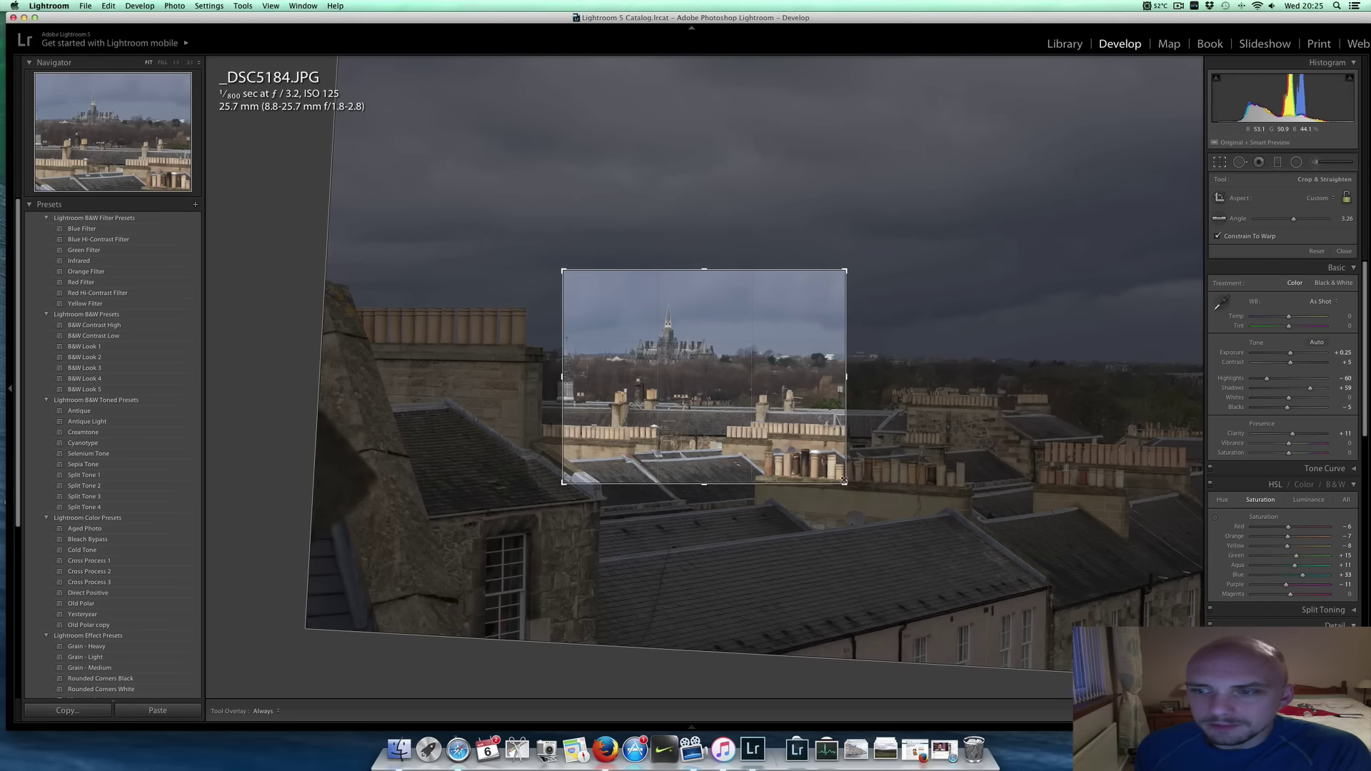
{"action": "left_click_drag", "start_coordinate": [908, 480], "coordinate": [1041, 486]}
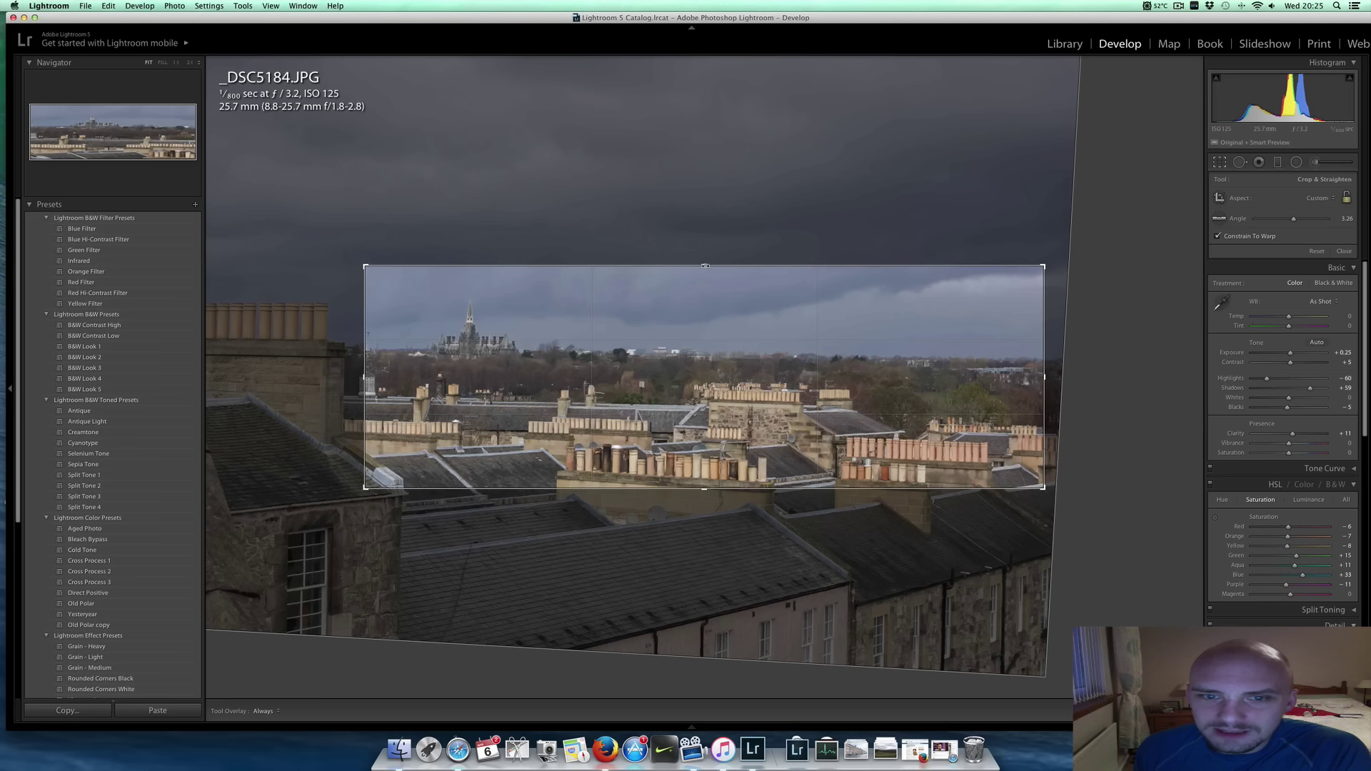
{"action": "left_click_drag", "start_coordinate": [704, 266], "coordinate": [706, 277]}
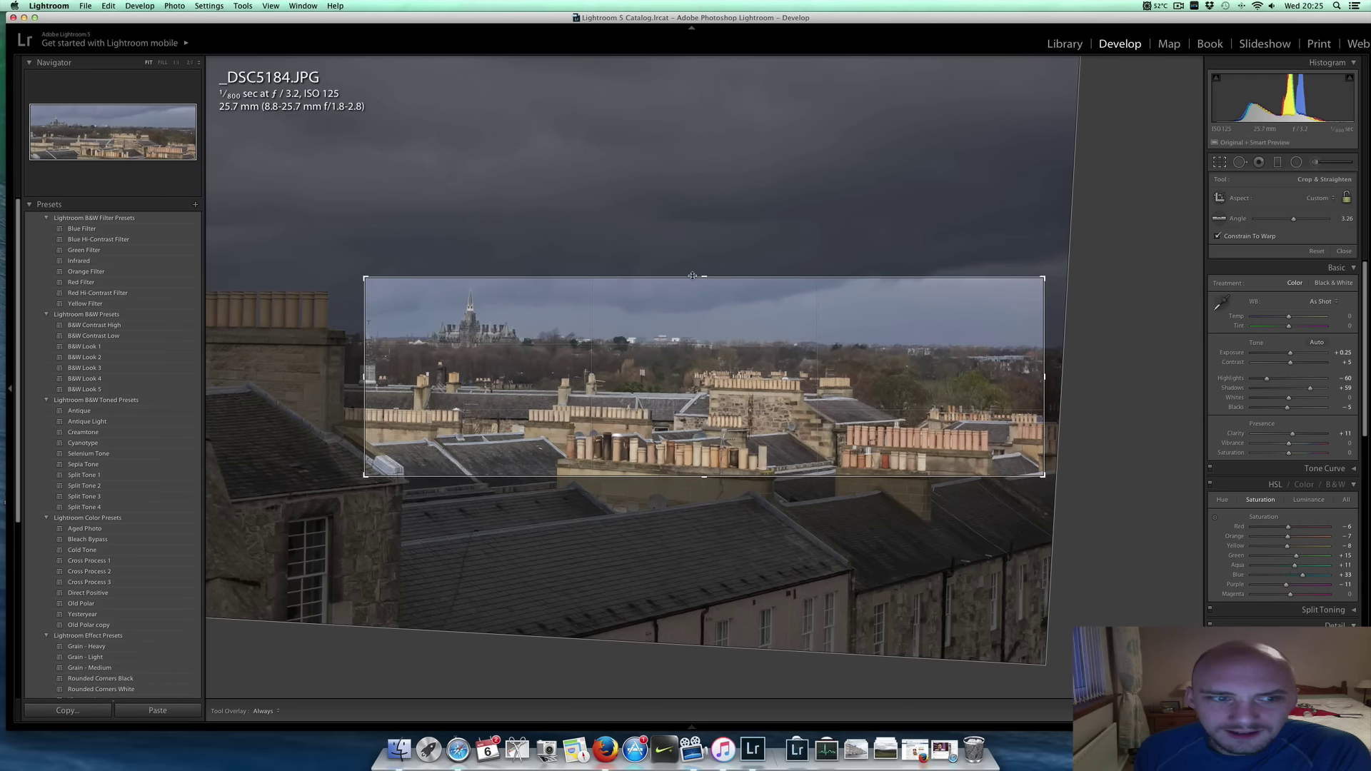
{"action": "left_click_drag", "start_coordinate": [365, 376], "coordinate": [266, 349]}
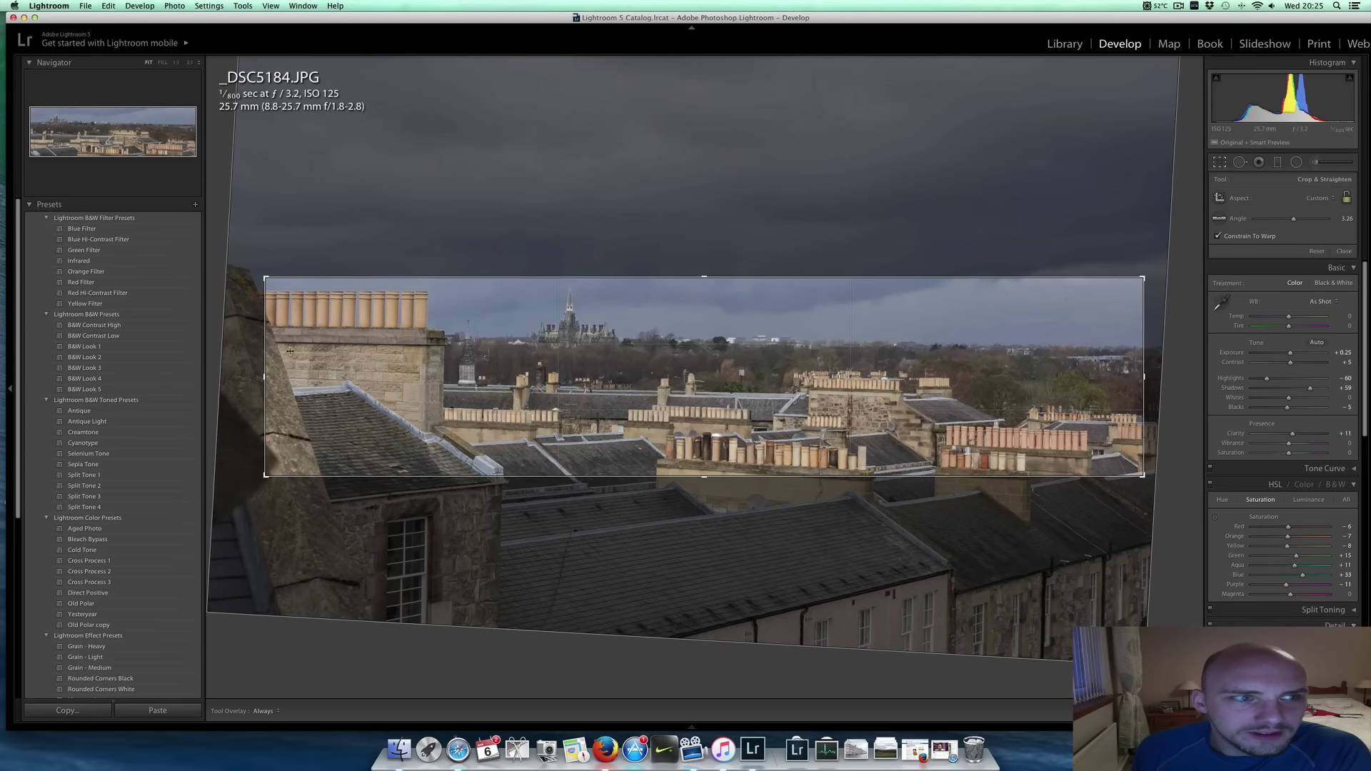
{"action": "left_click_drag", "start_coordinate": [705, 476], "coordinate": [706, 491]}
{"action": "left_click_drag", "start_coordinate": [702, 262], "coordinate": [704, 255]}
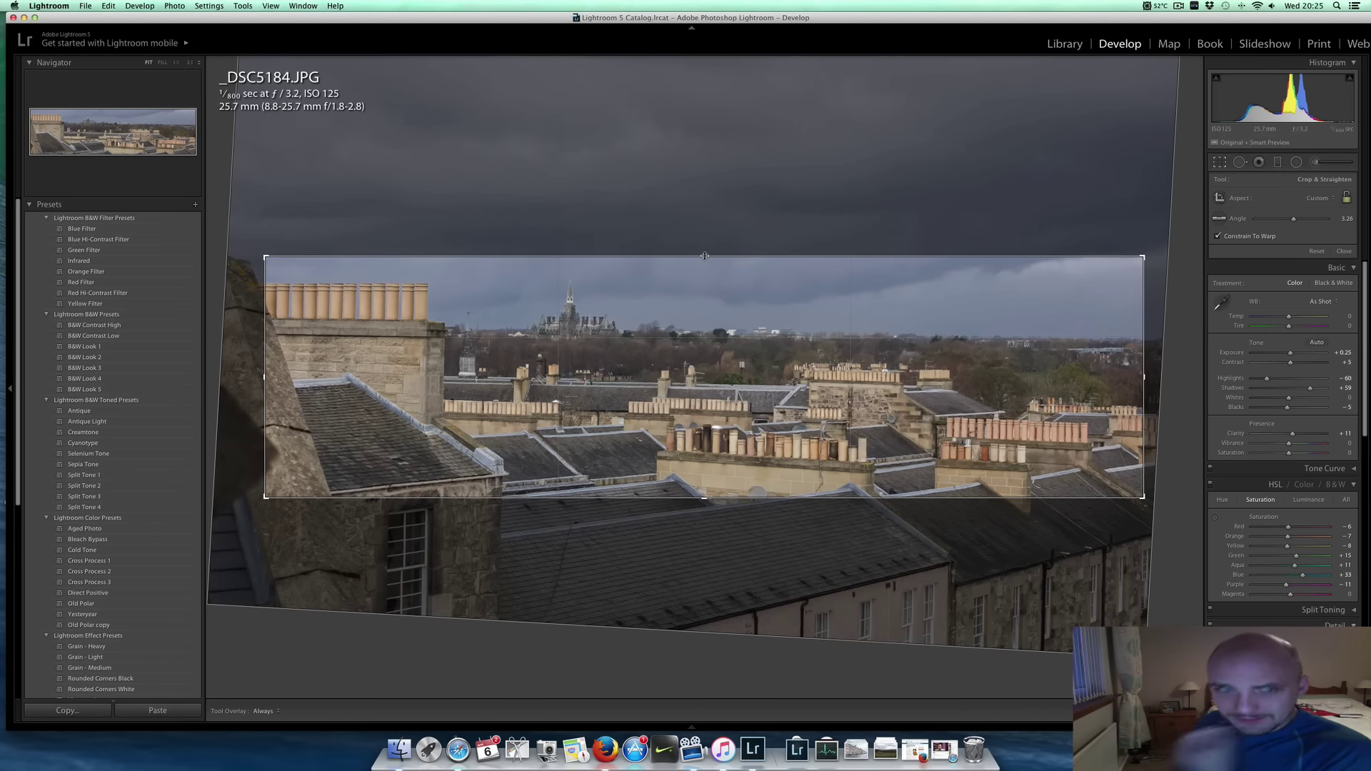
{"action": "key", "text": "Return"}
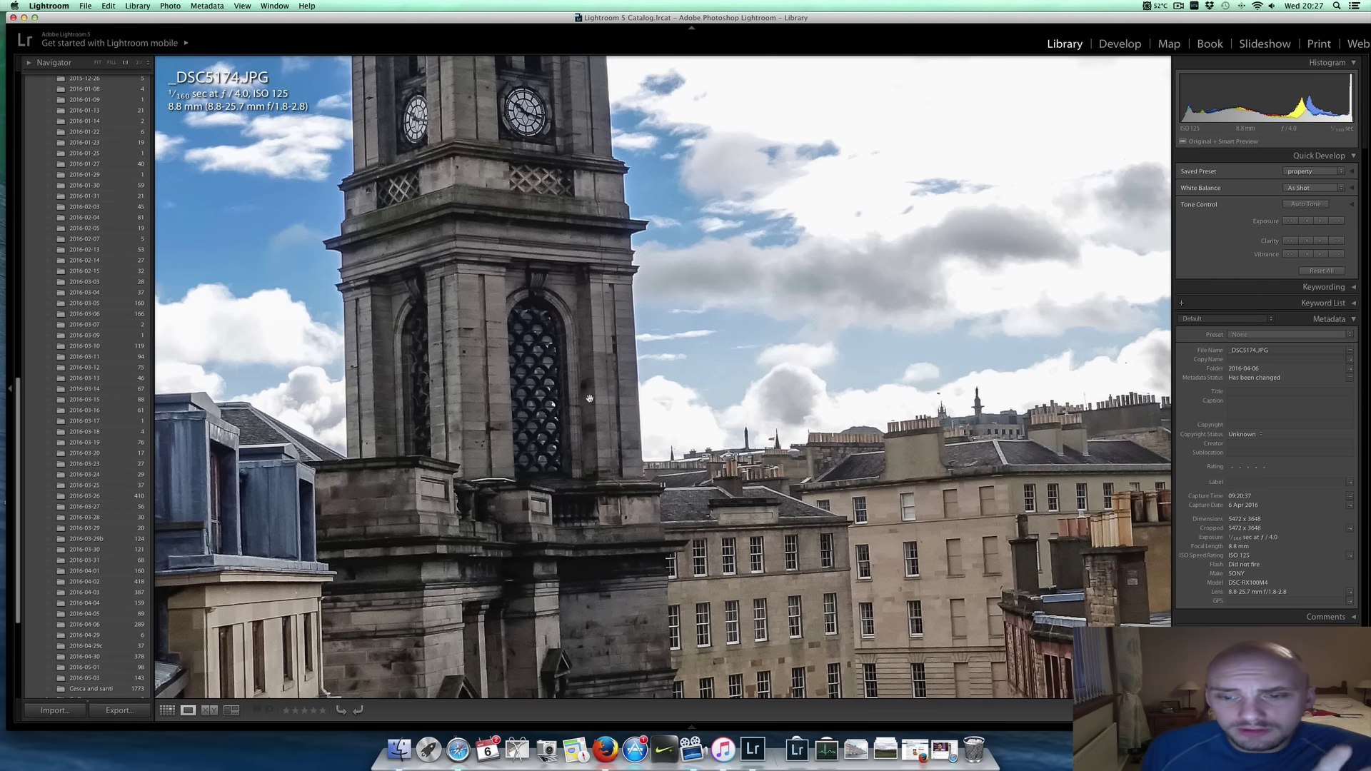
Zoom out of _DSC5174.JPG, show the filmstrip, and open the _DSC5176.JPG panorama in the Develop module
{"action": "left_click", "coordinate": [590, 398]}
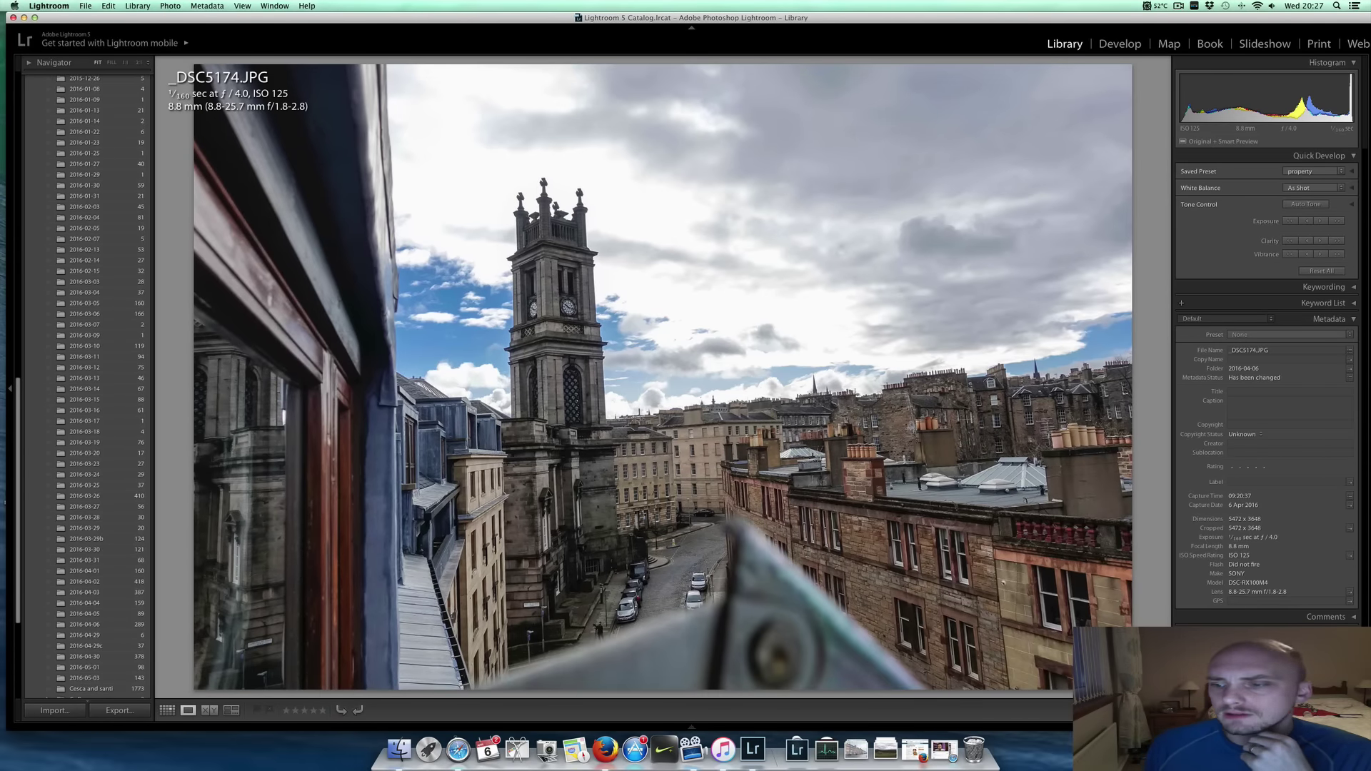
{"action": "left_click", "coordinate": [698, 727]}
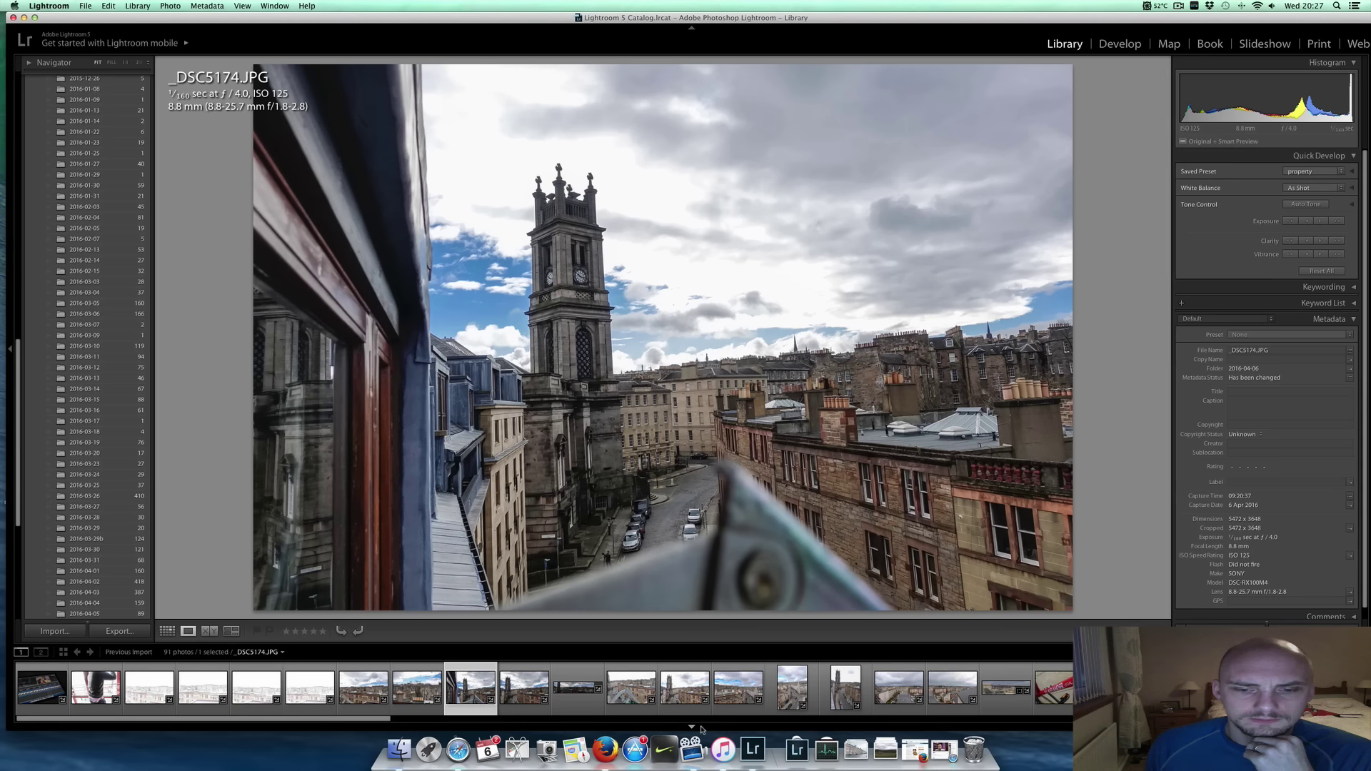
{"action": "left_click", "coordinate": [598, 704]}
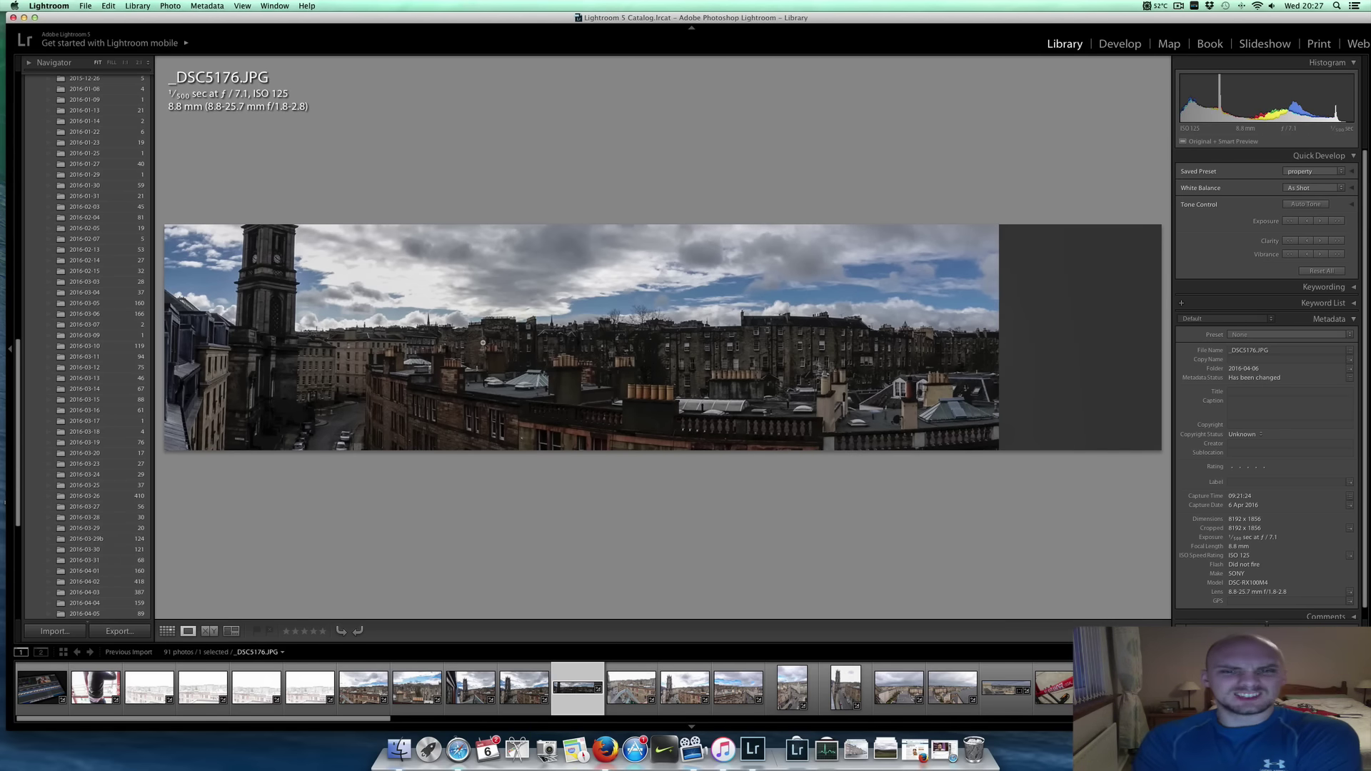
{"action": "left_click", "coordinate": [1126, 43]}
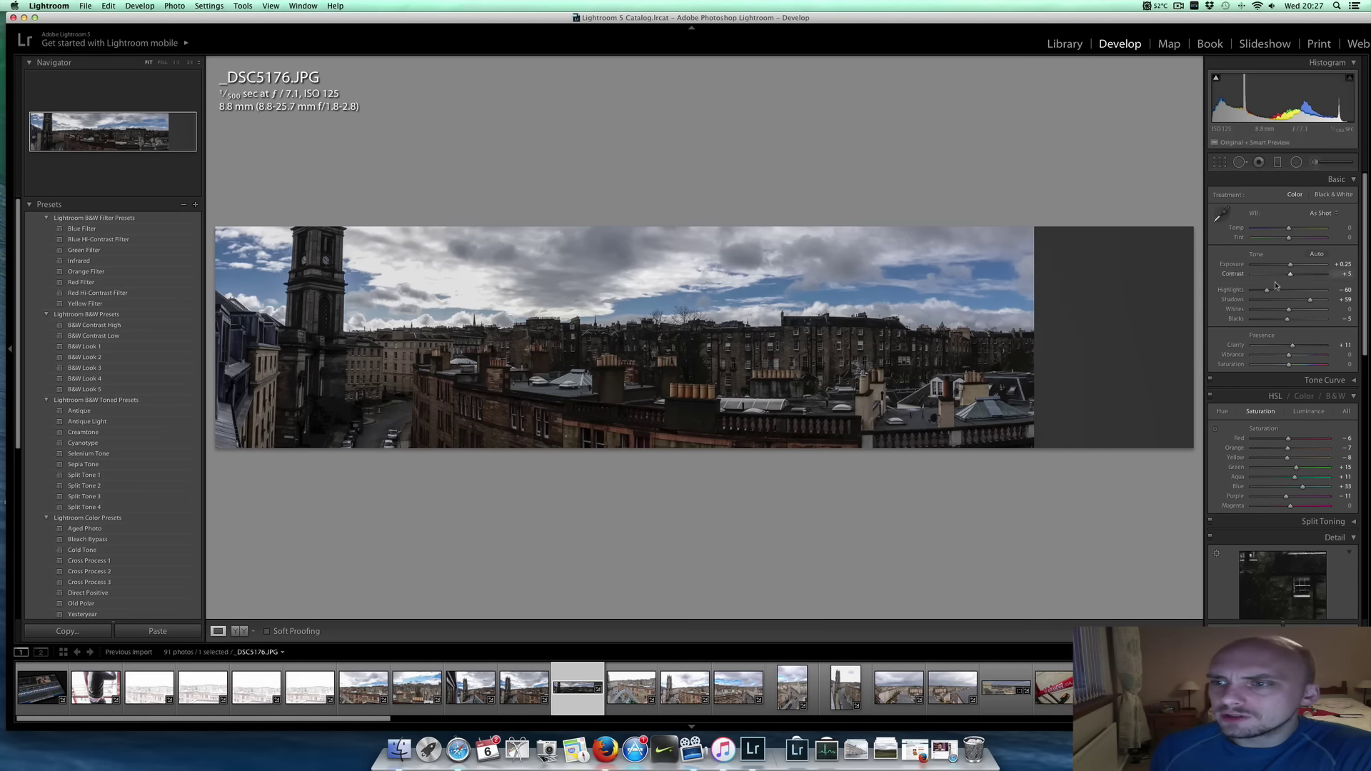
Brighten the panorama with Temp +4, Exposure +0.75, Highlights -57 and Shadows +83
{"action": "left_click_drag", "start_coordinate": [1267, 290], "coordinate": [1289, 232]}
{"action": "left_click_drag", "start_coordinate": [1301, 300], "coordinate": [1316, 304]}
{"action": "left_click_drag", "start_coordinate": [1318, 304], "coordinate": [1320, 303]}
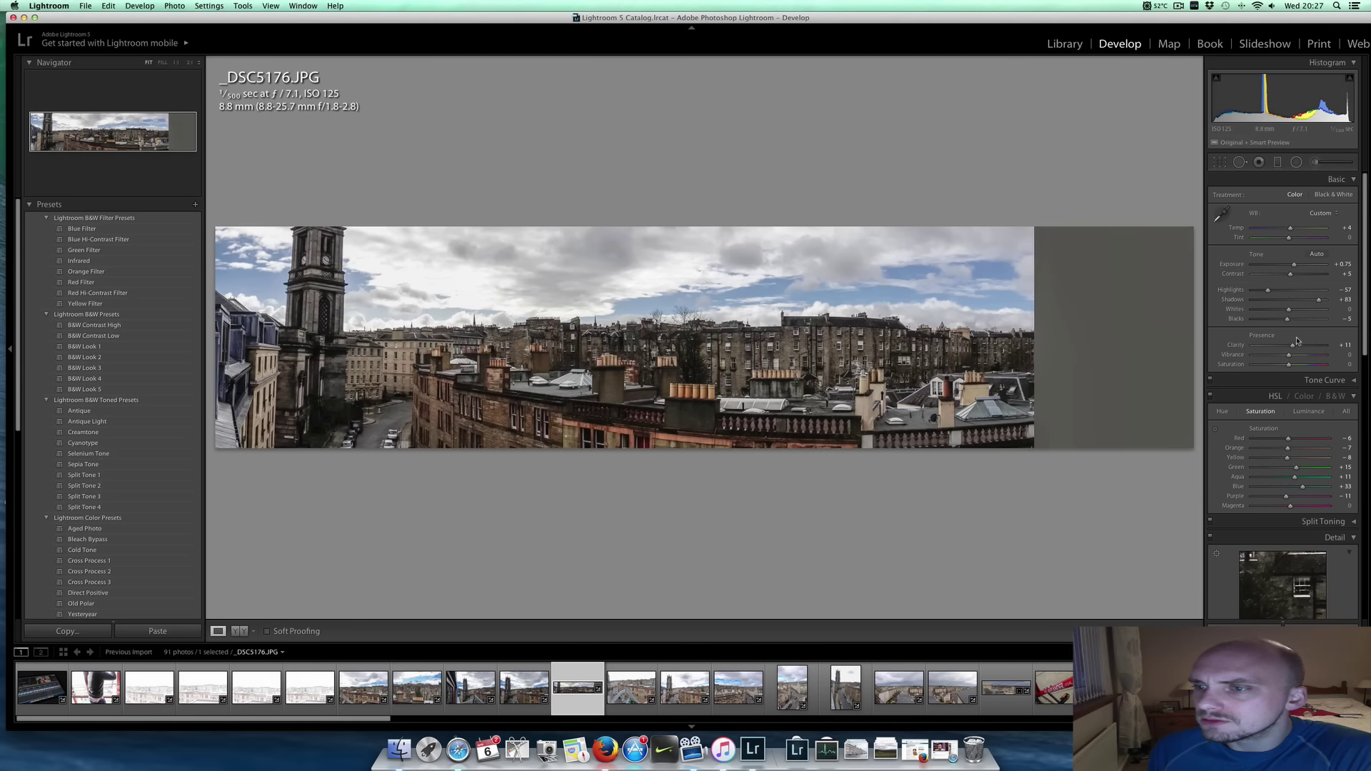
Crop the empty grey band off the right end of the _DSC5176.JPG panorama and apply the crop
{"action": "left_click", "coordinate": [1225, 165]}
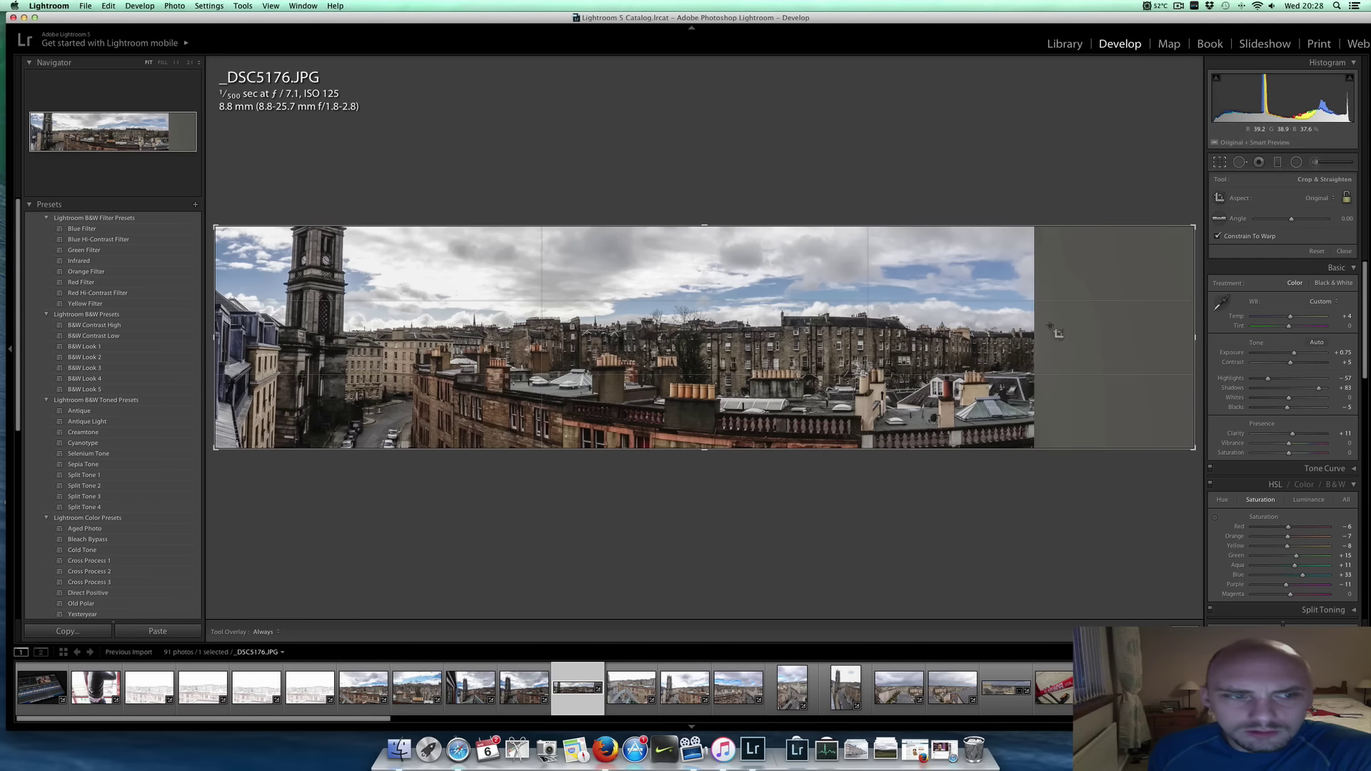
{"action": "left_click_drag", "start_coordinate": [1191, 339], "coordinate": [1109, 336]}
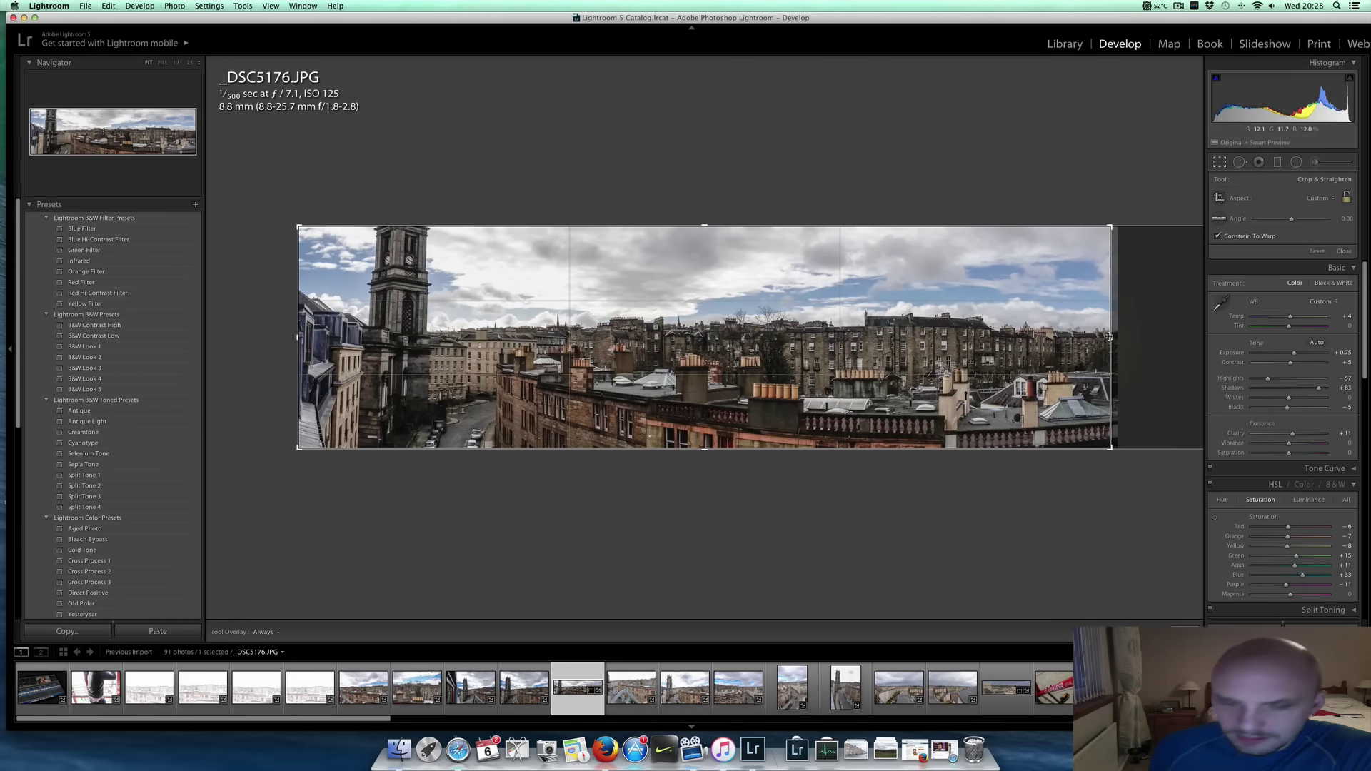
{"action": "key", "text": "Return"}
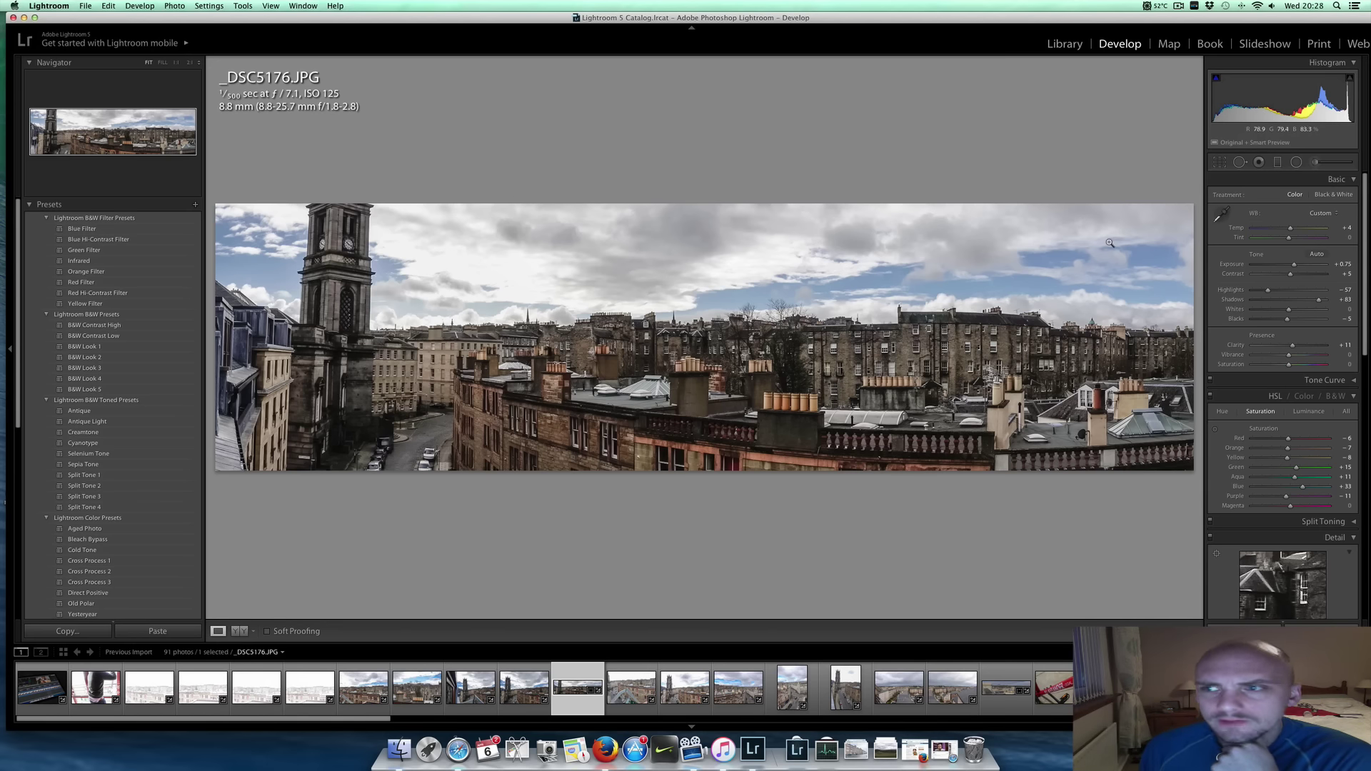
Fine-tune the right edge of the _DSC5176.JPG crop and compare the cropped panorama with its unedited version
{"action": "left_click", "coordinate": [1220, 163]}
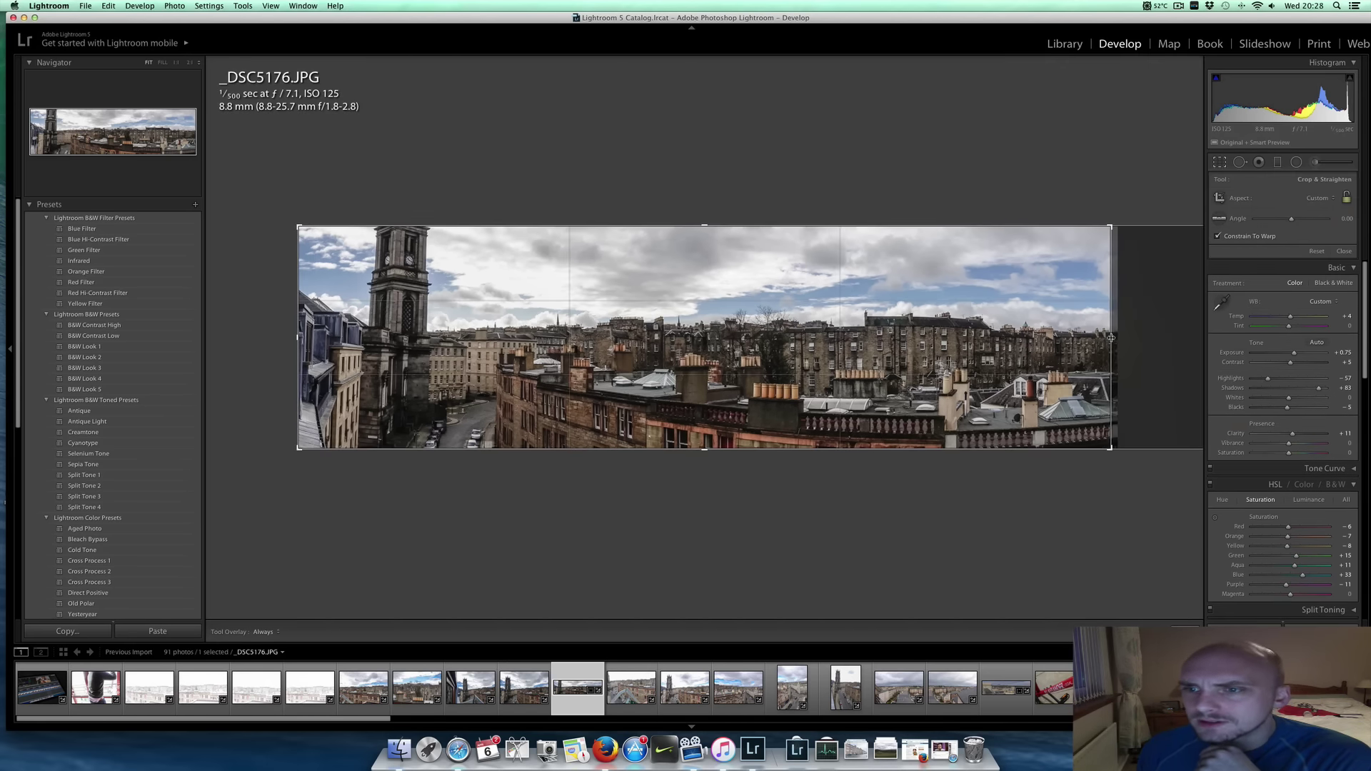
{"action": "left_click_drag", "start_coordinate": [1111, 332], "coordinate": [1111, 338]}
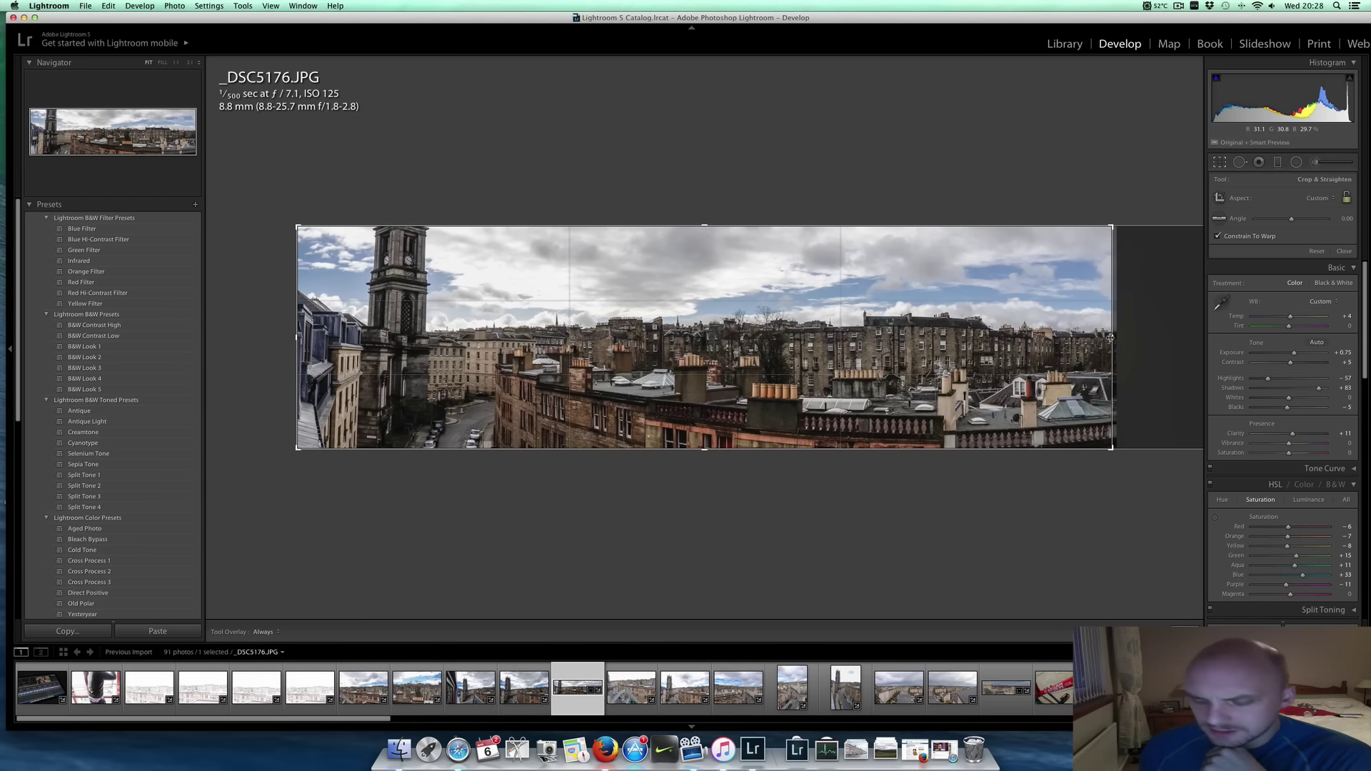
{"action": "key", "text": "backslash"}
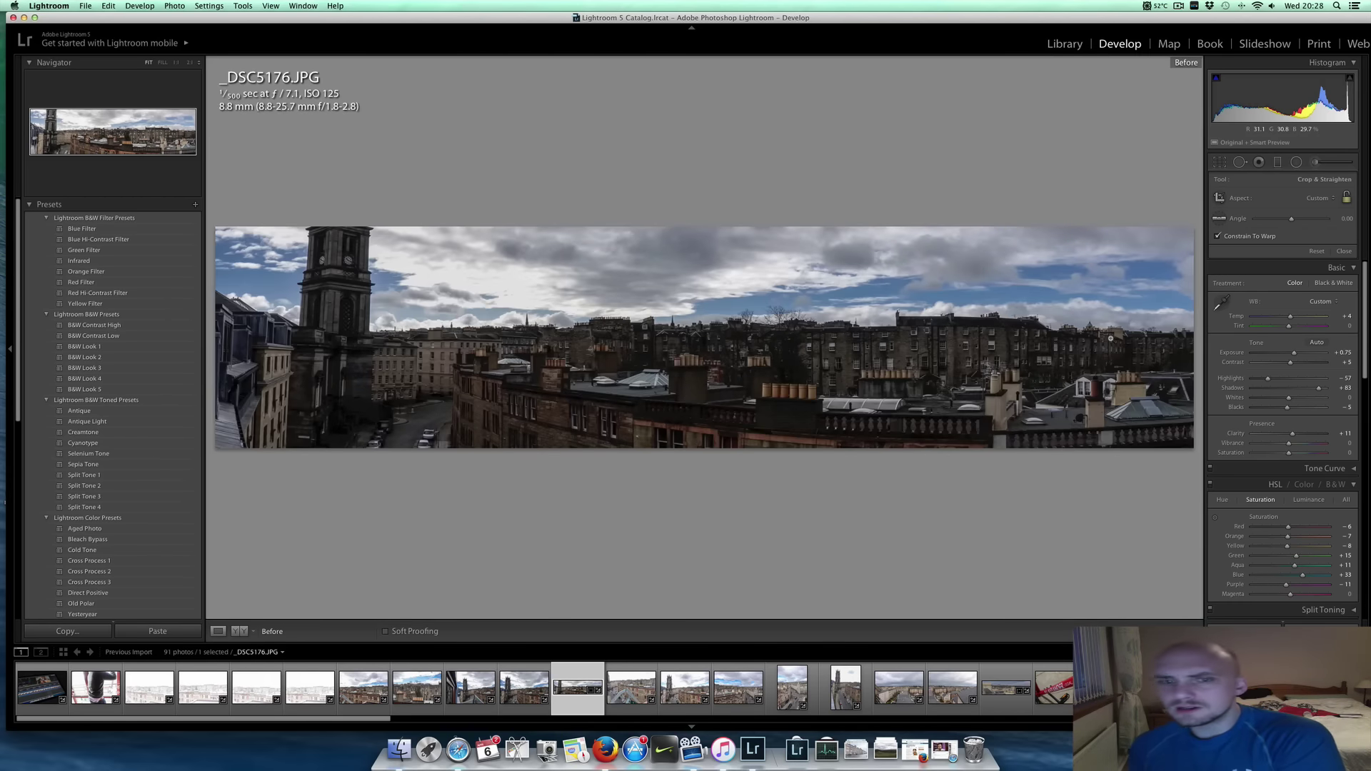
{"action": "key", "text": "r"}
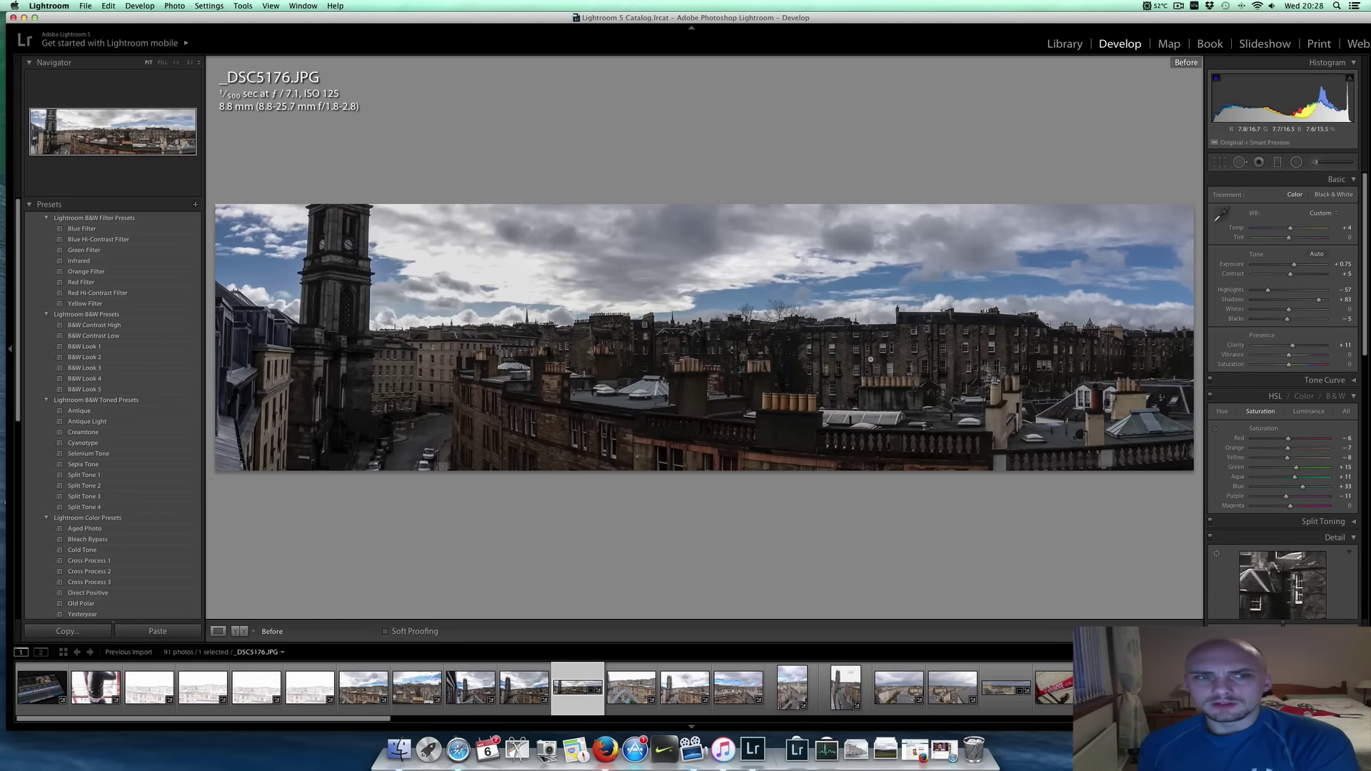
Review the park photos of the red bicycle, including _DSC5214.JPG to _DSC5216.JPG, and open _DSC5218.JPG
{"action": "scroll", "coordinate": [877, 689], "scroll_direction": "down", "scroll_amount": 10}
{"action": "left_click", "coordinate": [877, 689]}
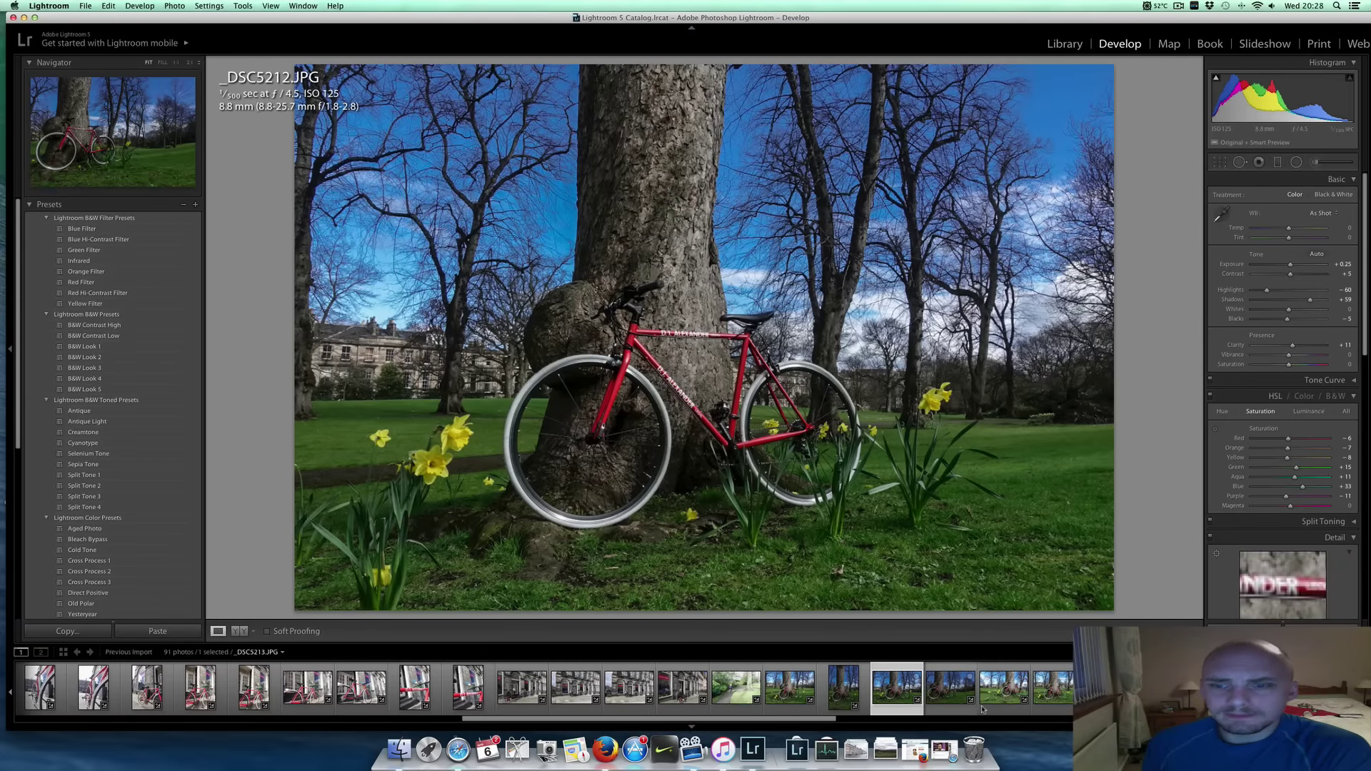
{"action": "left_click", "coordinate": [1003, 689]}
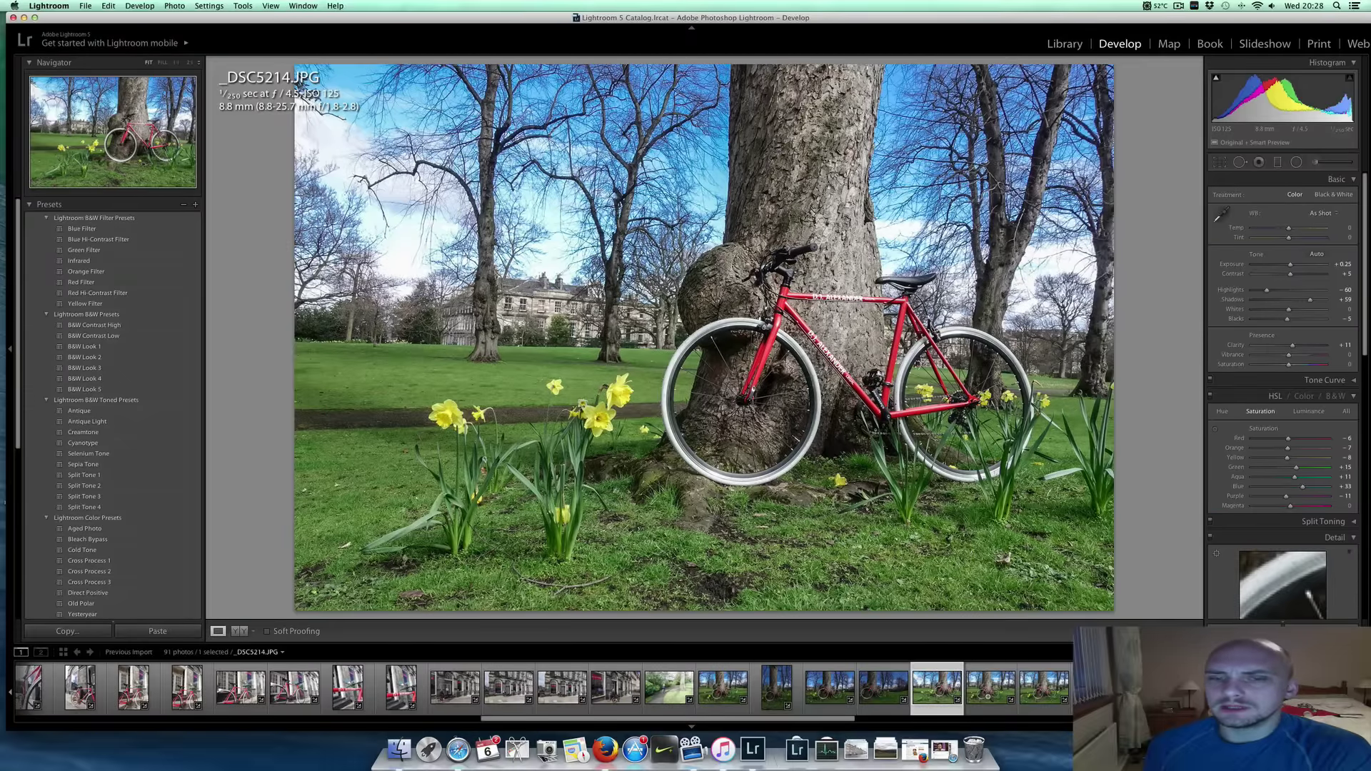
{"action": "left_click", "coordinate": [987, 698]}
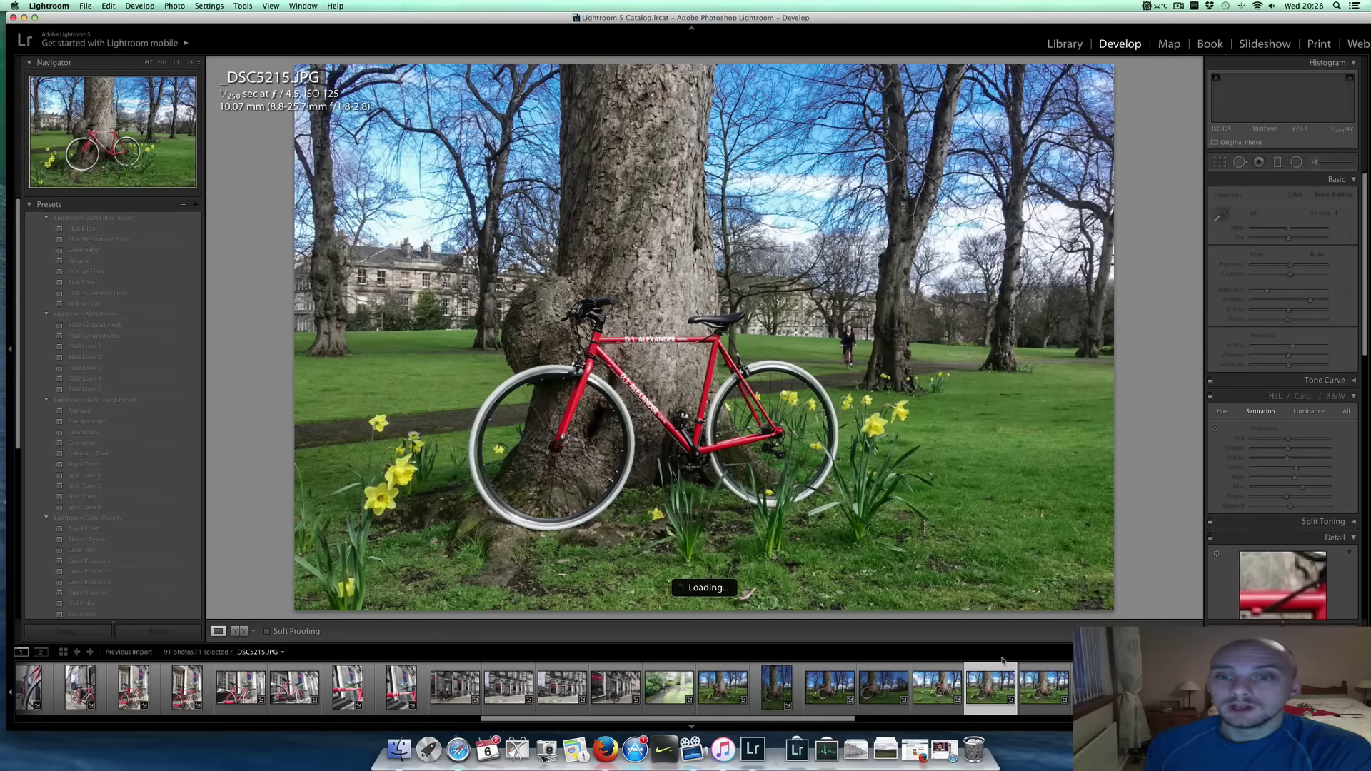
{"action": "left_click", "coordinate": [1050, 691]}
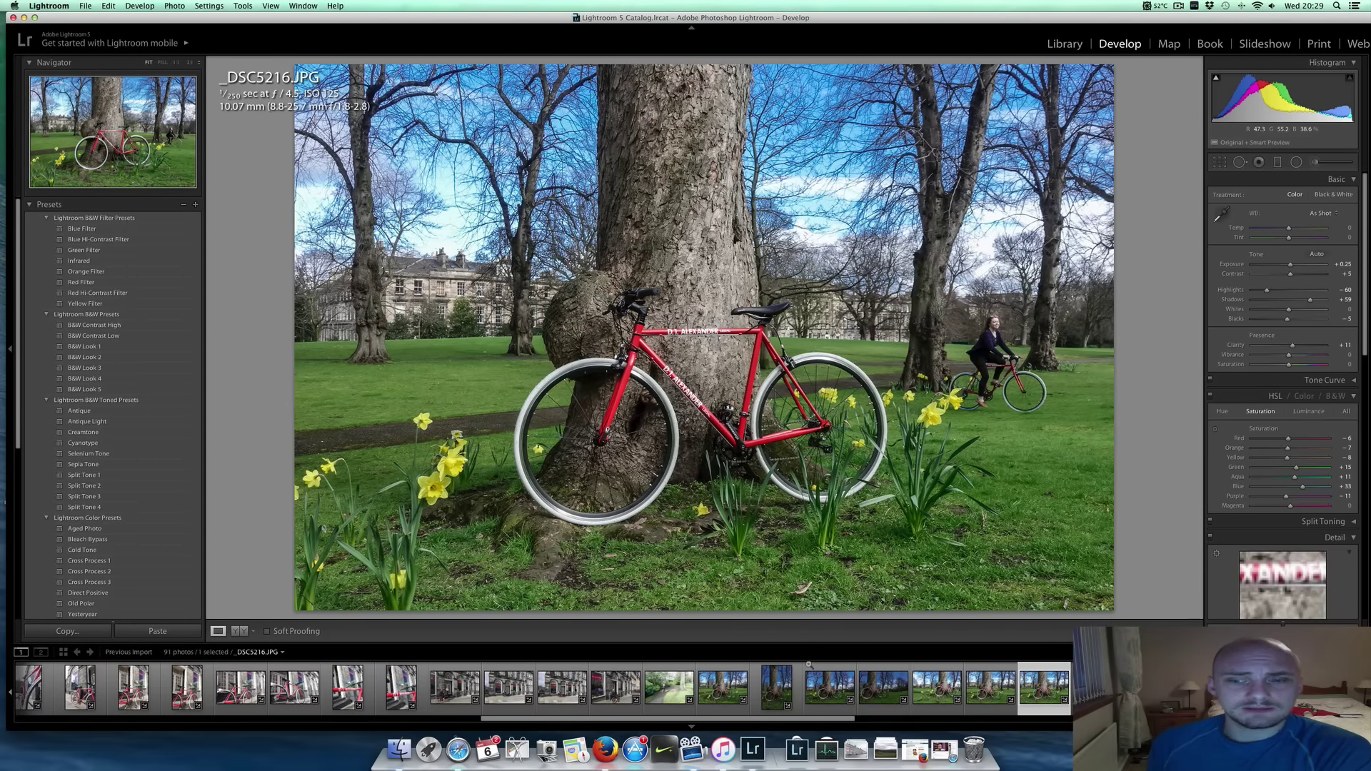
{"action": "key", "text": "Right"}
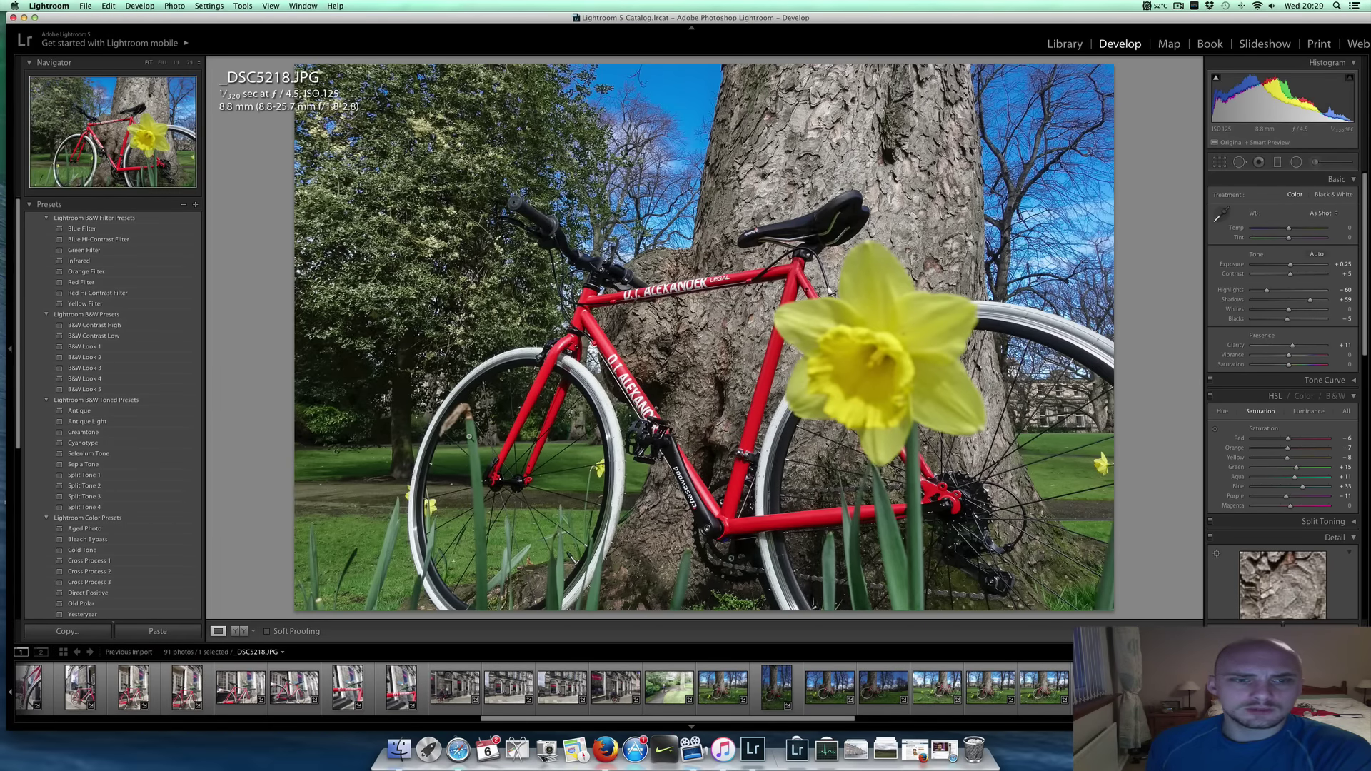
Inspect the wilted flower in front of the bicycle's front wheel at full size and try cropping in the photo's left side
{"action": "left_click", "coordinate": [463, 420]}
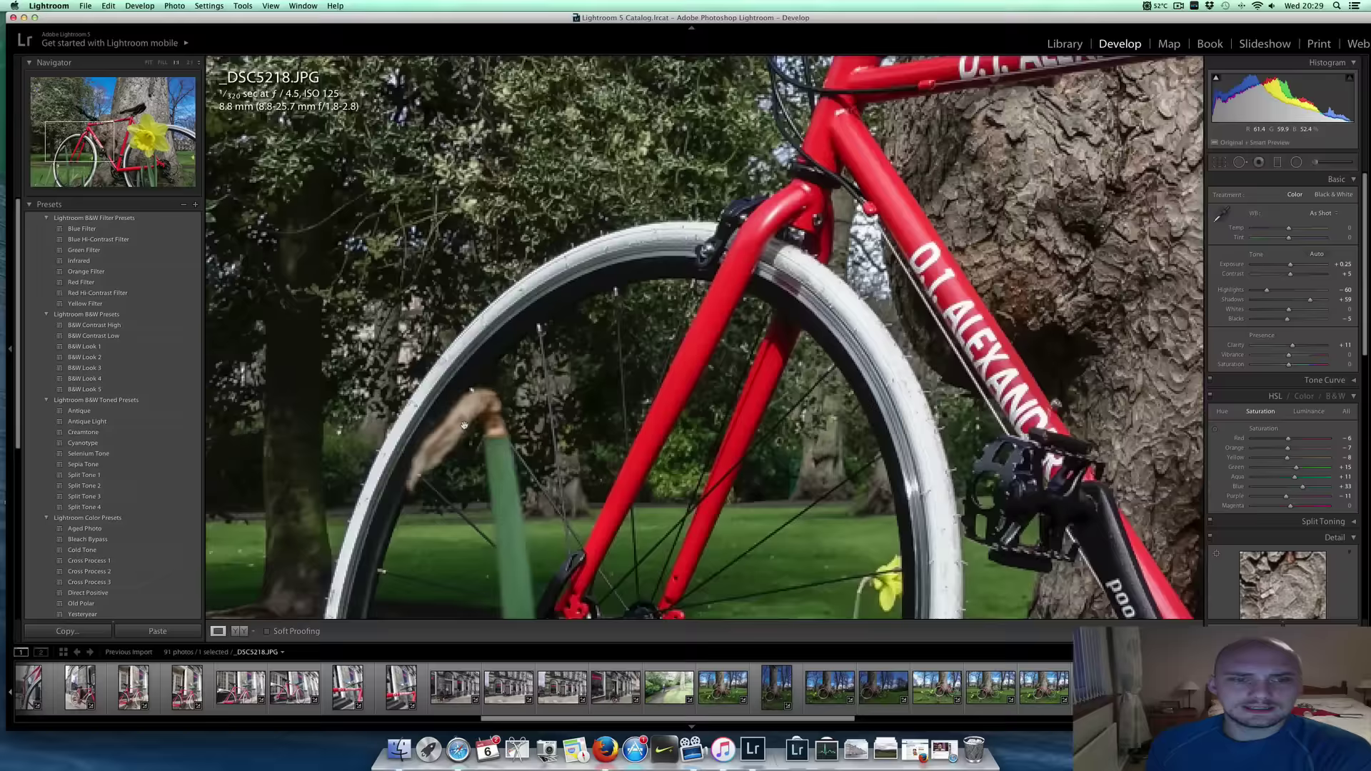
{"action": "left_click", "coordinate": [481, 442]}
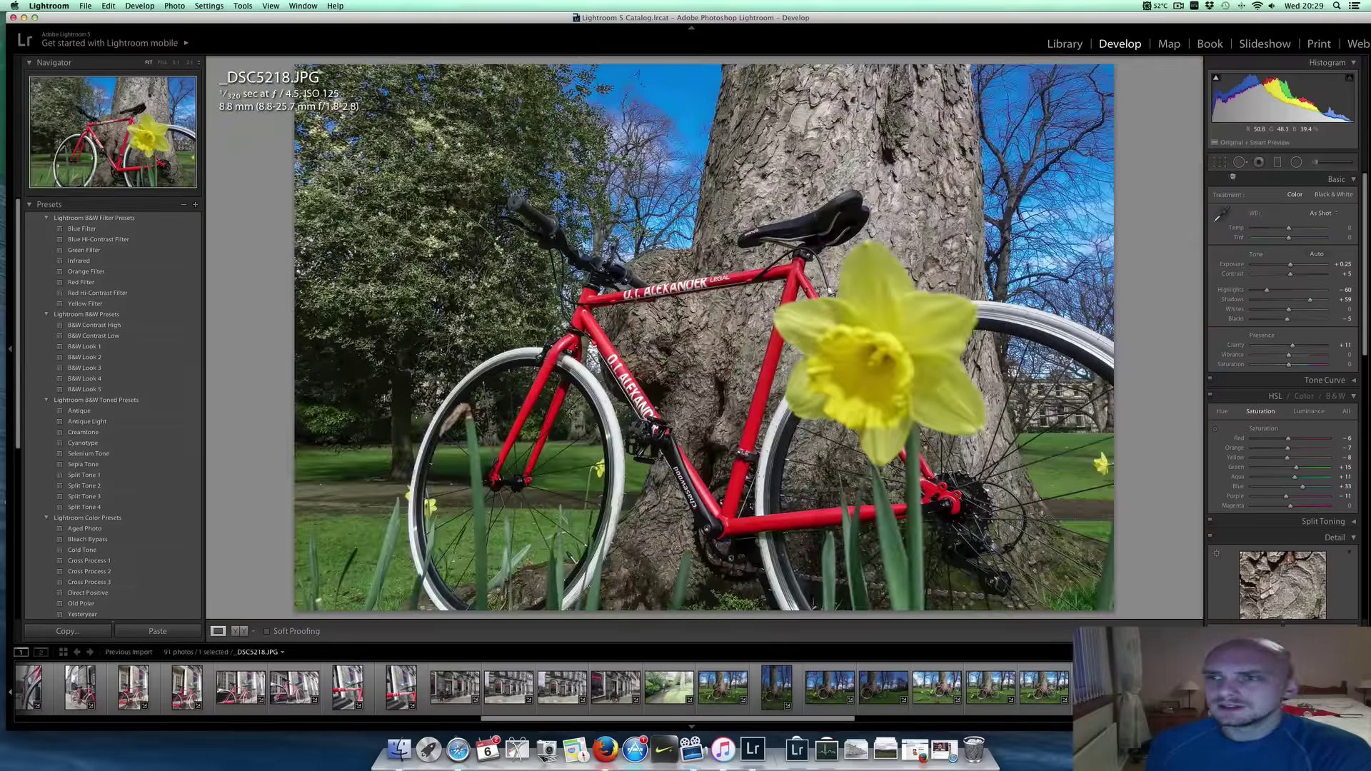
{"action": "left_click", "coordinate": [1219, 162]}
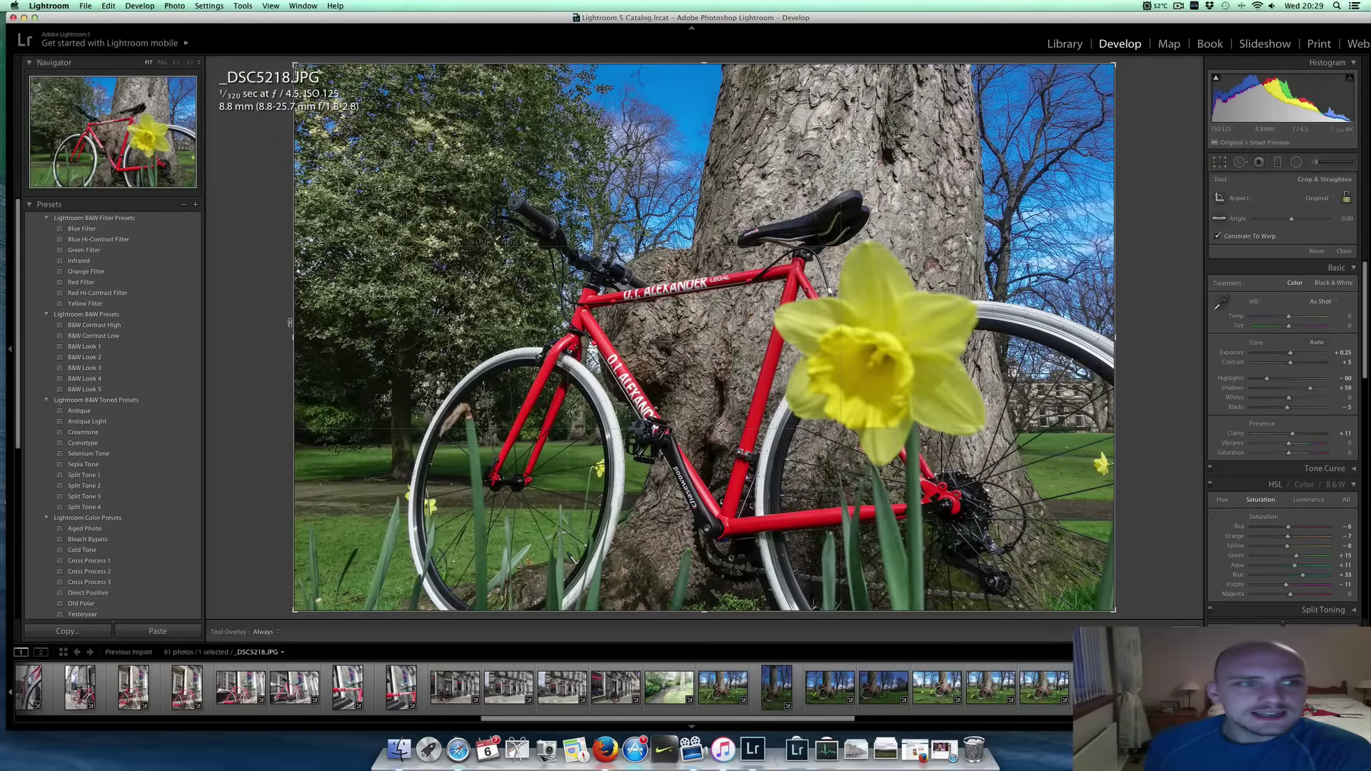
{"action": "left_click_drag", "start_coordinate": [290, 323], "coordinate": [395, 323]}
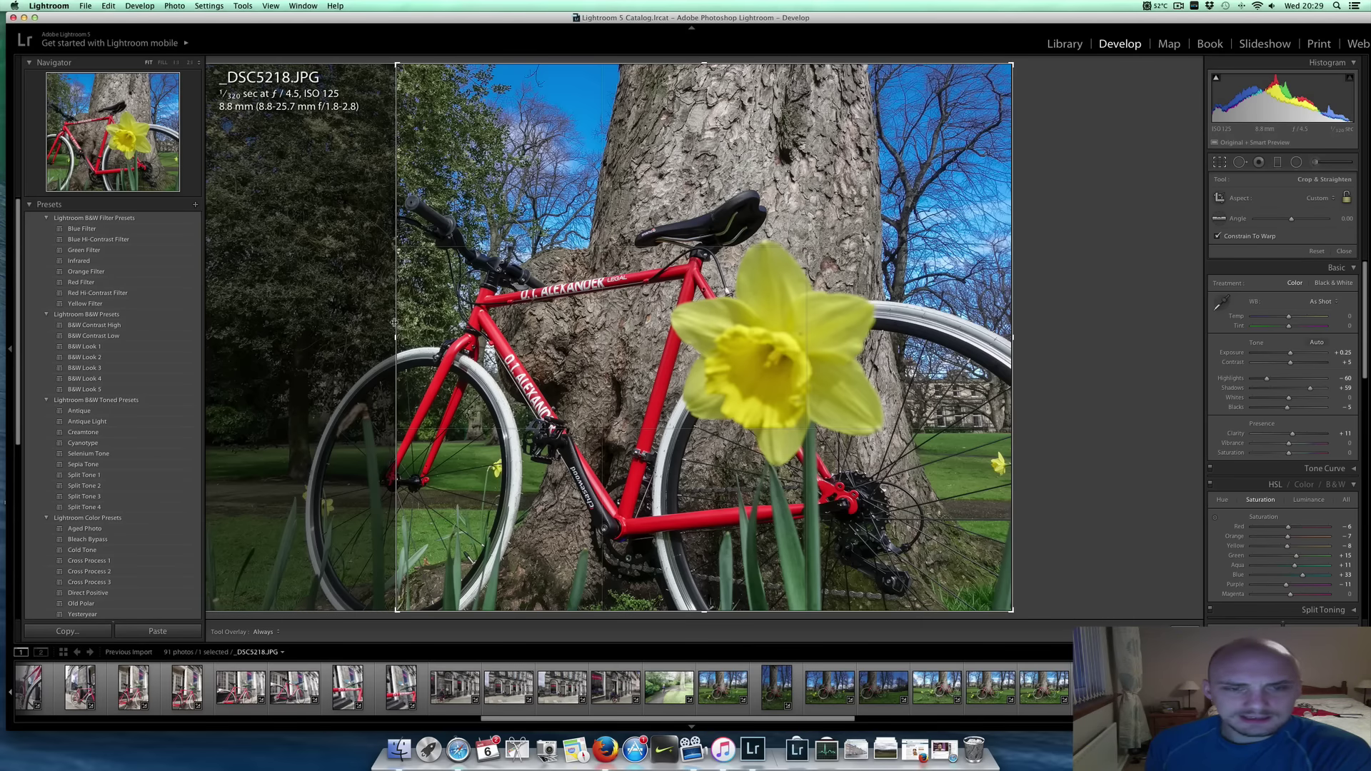
{"action": "key", "text": "Return"}
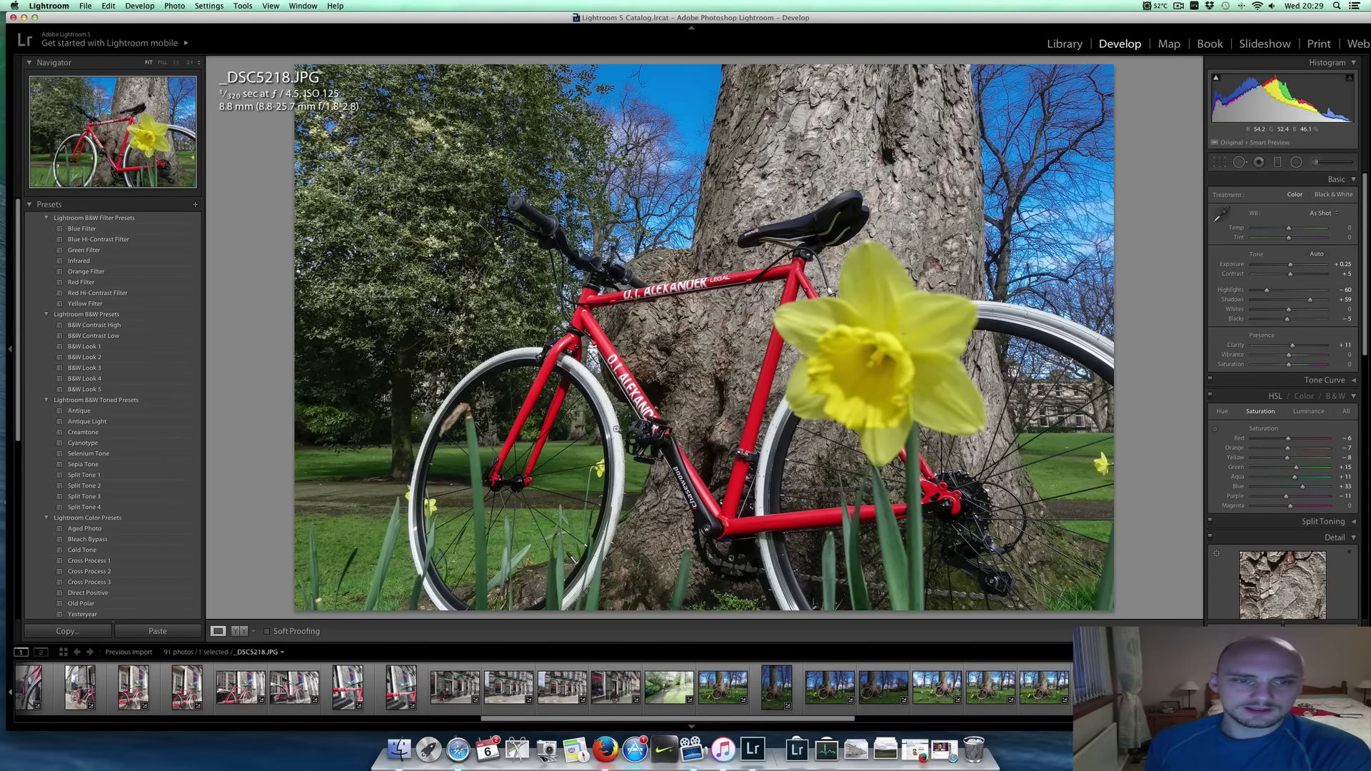
Heal away the wilted flower and its stem over the bicycle's front wheel in _DSC5218.JPG with Spot Removal
{"action": "left_click", "coordinate": [1240, 162]}
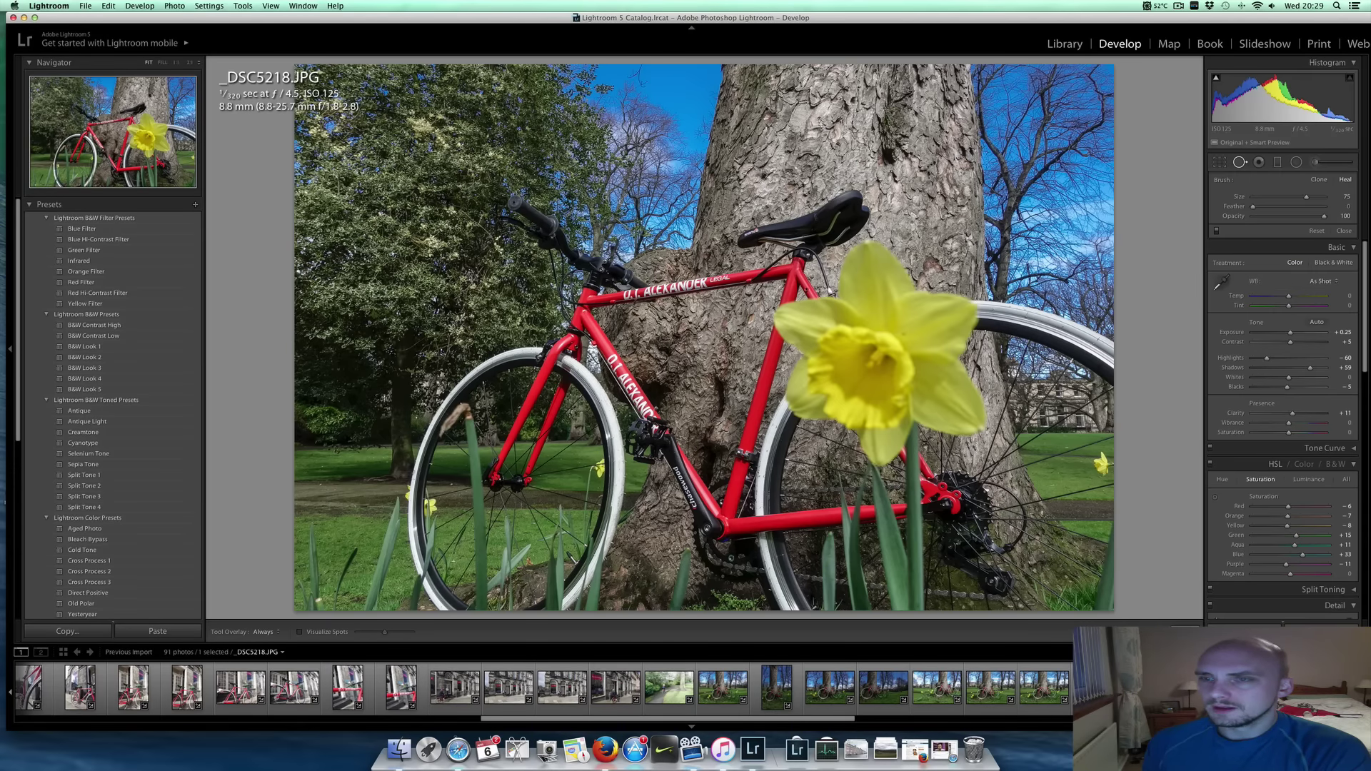
{"action": "mouse_move", "coordinate": [438, 436]}
{"action": "left_mouse_down"}
{"action": "mouse_move", "coordinate": [464, 408]}
{"action": "mouse_move", "coordinate": [482, 605]}
{"action": "mouse_move", "coordinate": [458, 608]}
{"action": "left_mouse_up"}
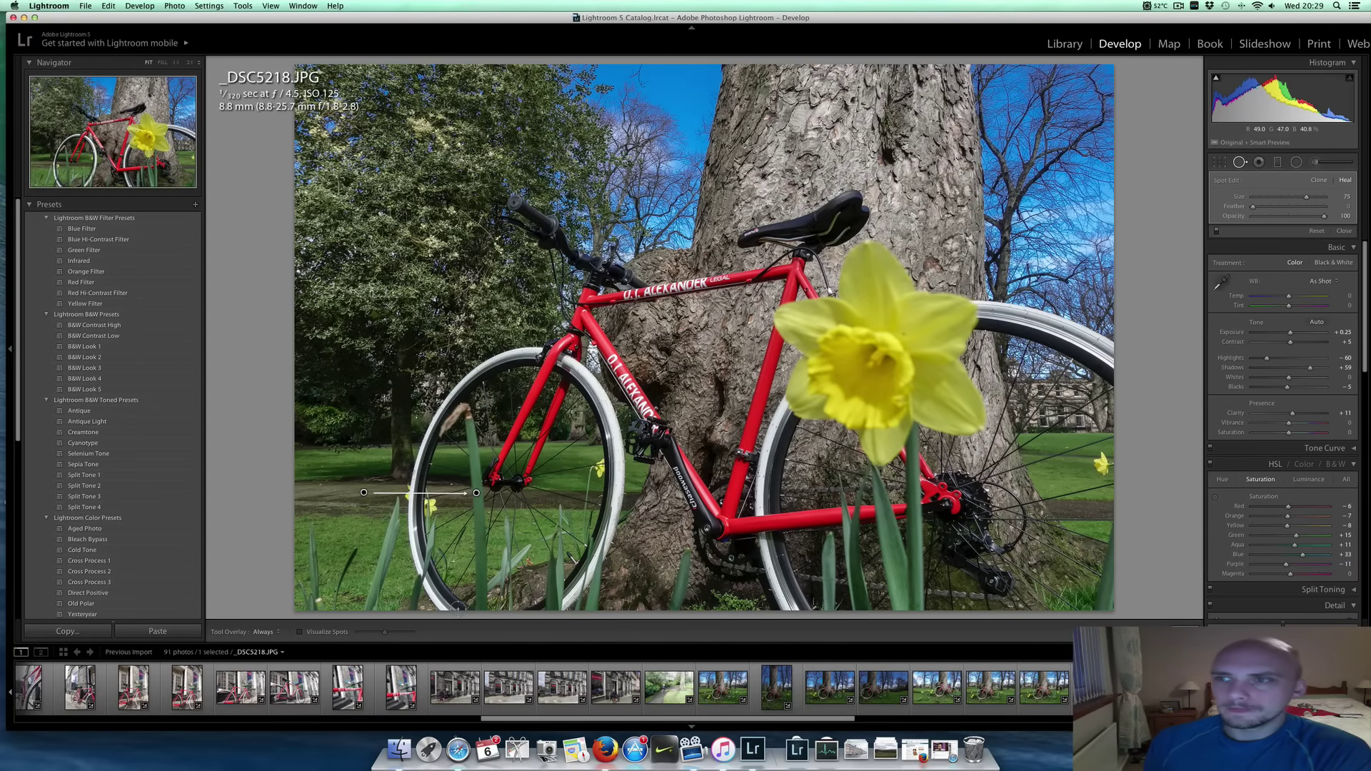
{"action": "left_click", "coordinate": [1241, 164]}
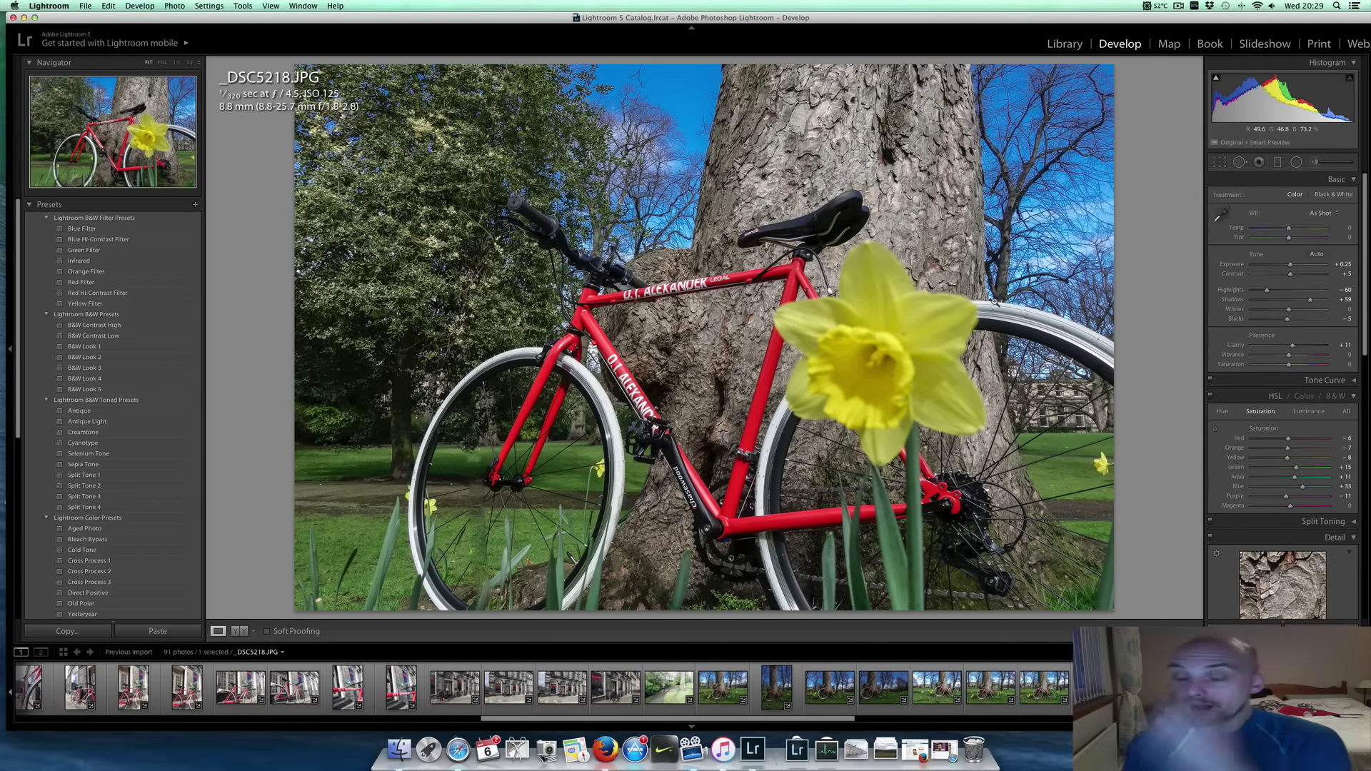
Look through the photos that follow _DSC5218.JPG in the filmstrip
{"action": "key", "text": "Right"}
{"action": "key", "text": "Right"}
{"action": "key", "text": "Right"}
{"action": "key", "text": "Right"}
{"action": "key", "text": "Right"}
{"action": "key", "text": "Right"}
{"action": "key", "text": "Right"}
{"action": "key", "text": "Right"}
{"action": "key", "text": "Right"}
{"action": "key", "text": "Right"}
{"action": "key", "text": "Right"}
{"action": "key", "text": "Right"}
{"action": "key", "text": "Right"}
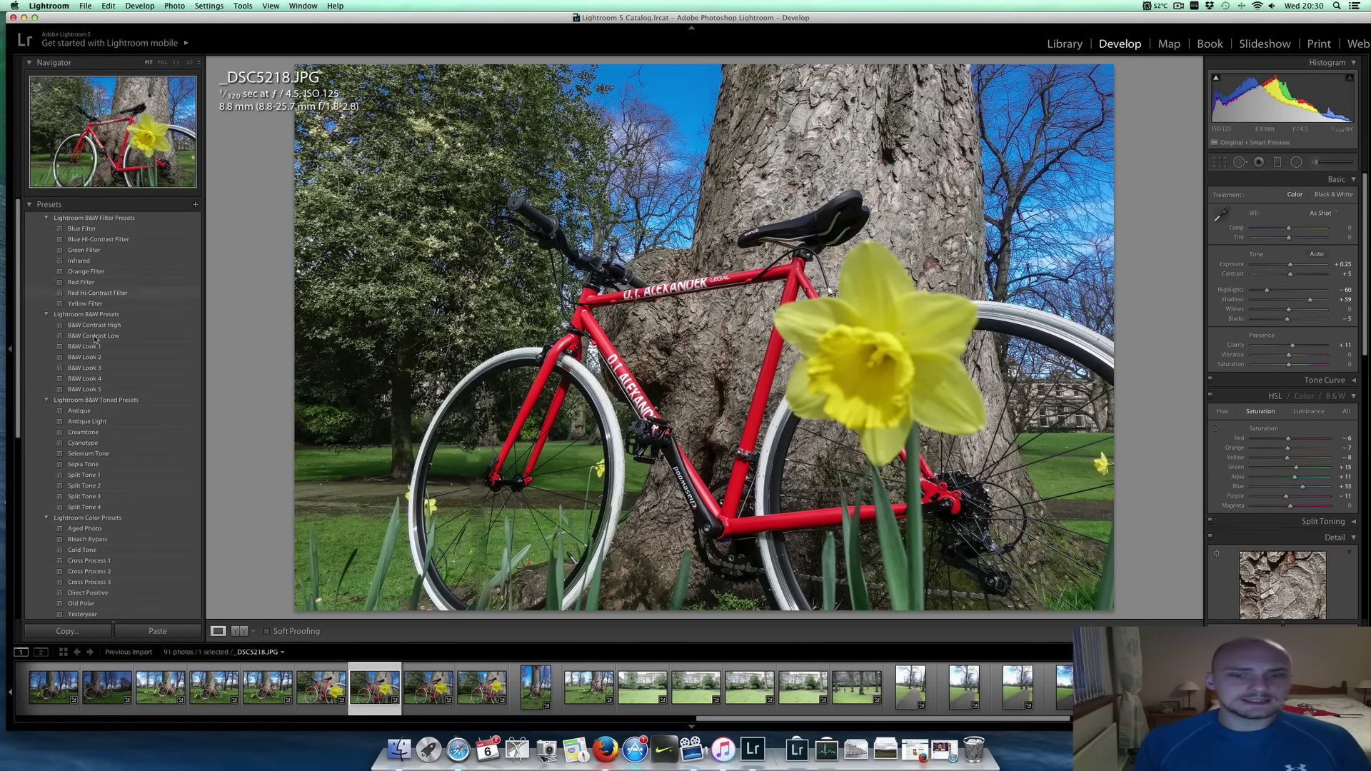
Go back to the rooftop panoramas and open _DSC5184.JPG, followed by _DSC5176.JPG
{"action": "scroll", "coordinate": [800, 700], "scroll_direction": "up", "scroll_amount": 10}
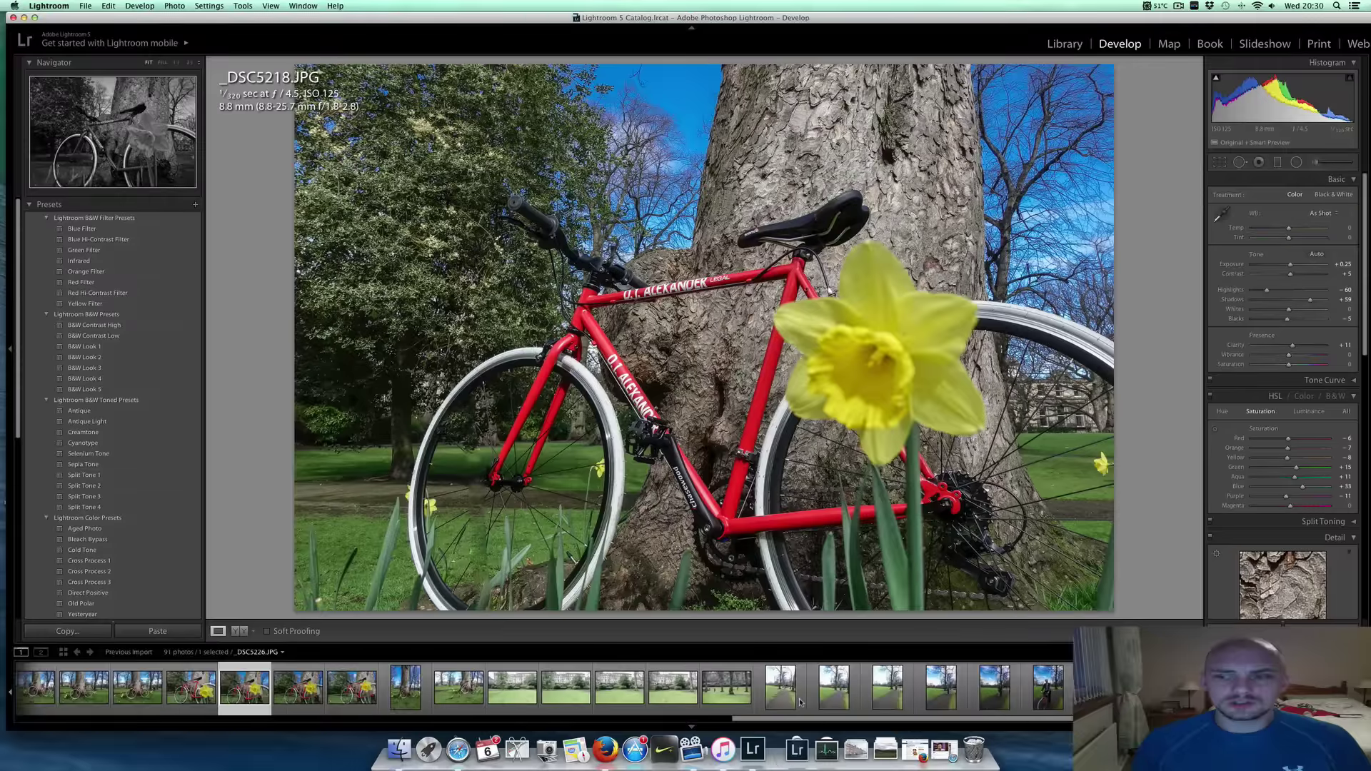
{"action": "scroll", "coordinate": [811, 692], "scroll_direction": "up", "scroll_amount": 10}
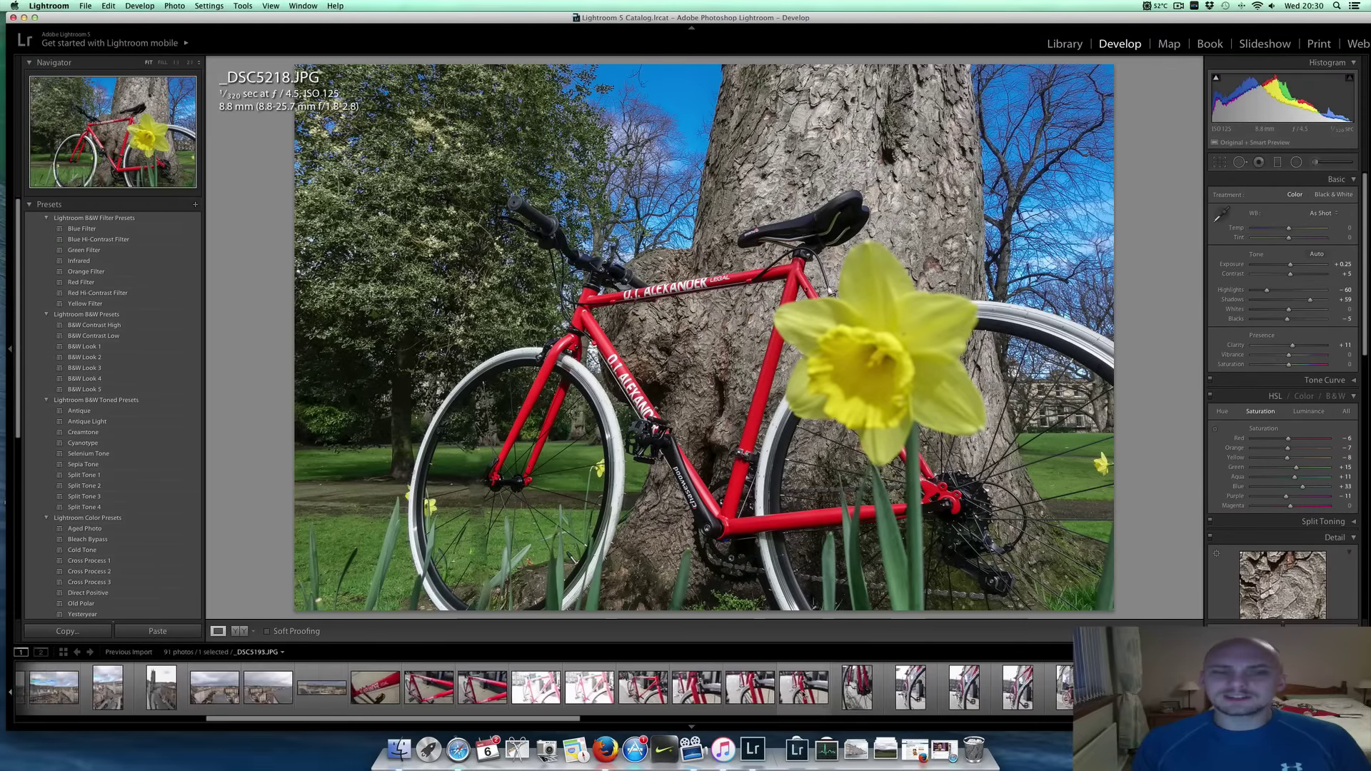
{"action": "left_click", "coordinate": [1015, 690]}
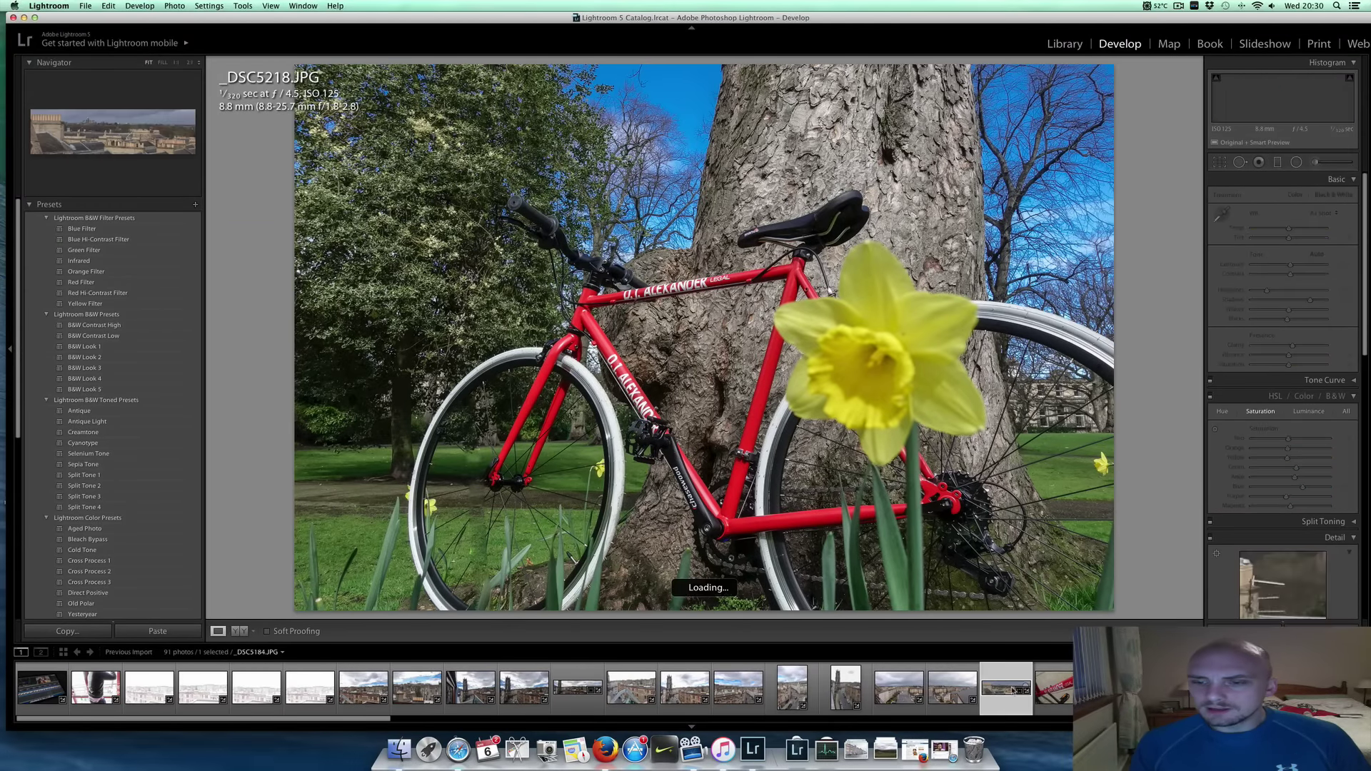
{"action": "left_click", "coordinate": [575, 691]}
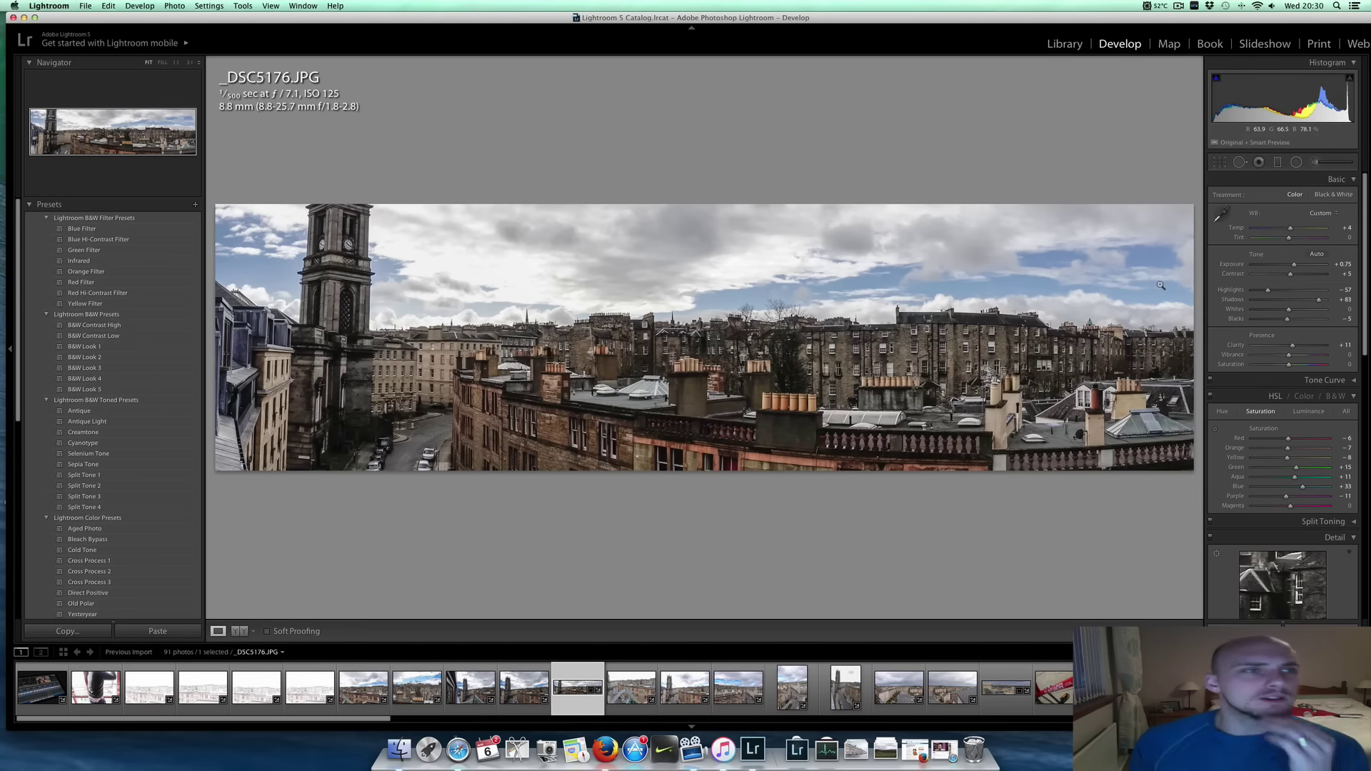
Clear Lightroom from the desktop and open the Untitled memory card in an enlarged, repositioned Finder window
{"action": "left_click", "coordinate": [25, 18]}
{"action": "mouse_move", "coordinate": [812, 27]}
{"action": "left_mouse_down"}
{"action": "mouse_move", "coordinate": [810, 82]}
{"action": "mouse_move", "coordinate": [812, 44]}
{"action": "left_mouse_up"}
{"action": "left_click_drag", "start_coordinate": [702, 24], "coordinate": [704, 70]}
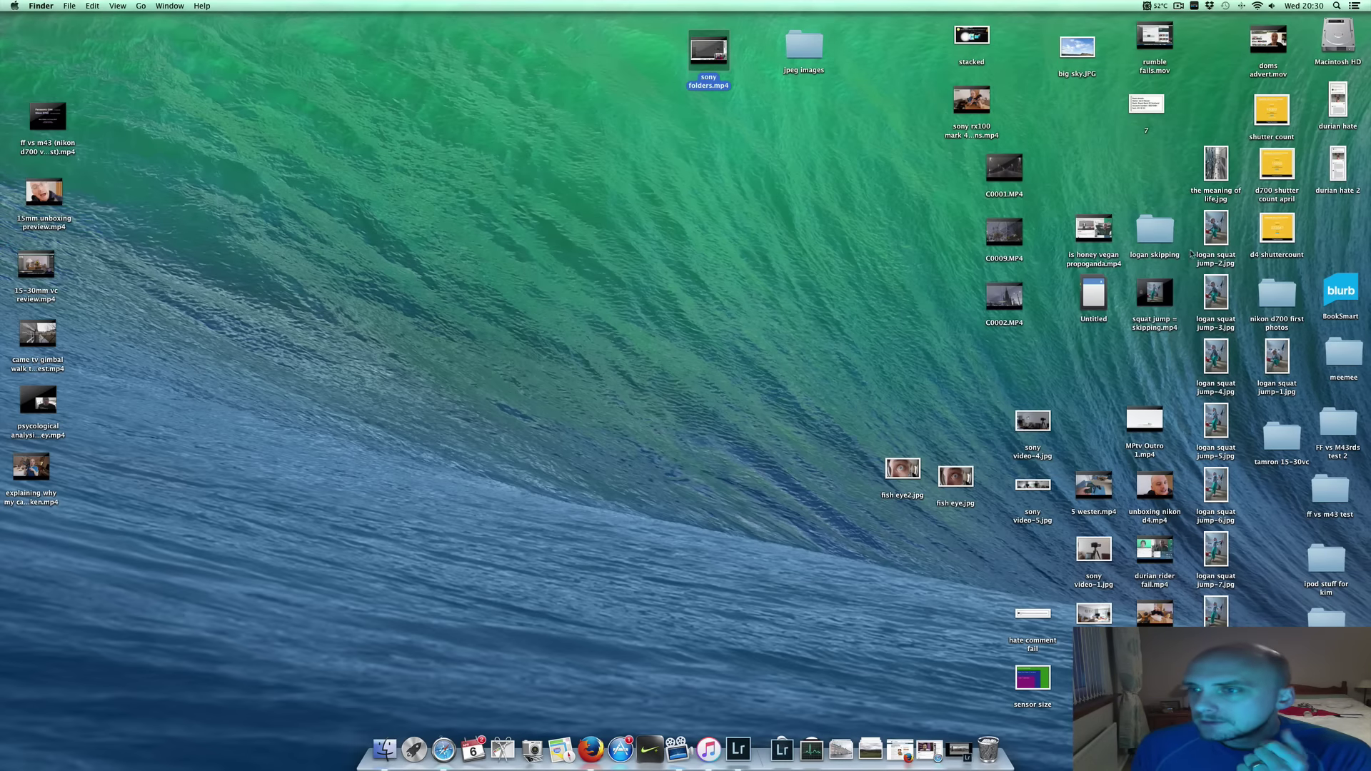
{"action": "double_click", "coordinate": [1104, 307]}
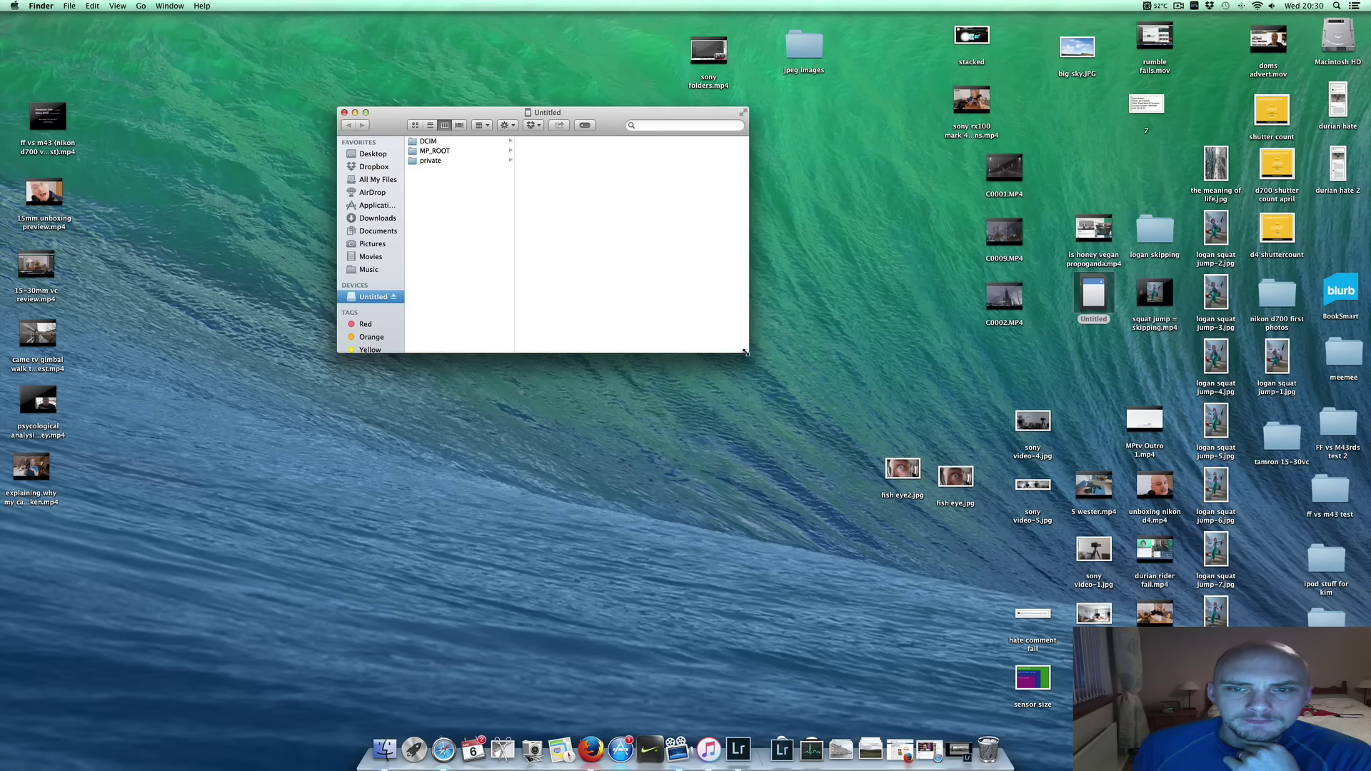
{"action": "left_click_drag", "start_coordinate": [745, 352], "coordinate": [876, 427]}
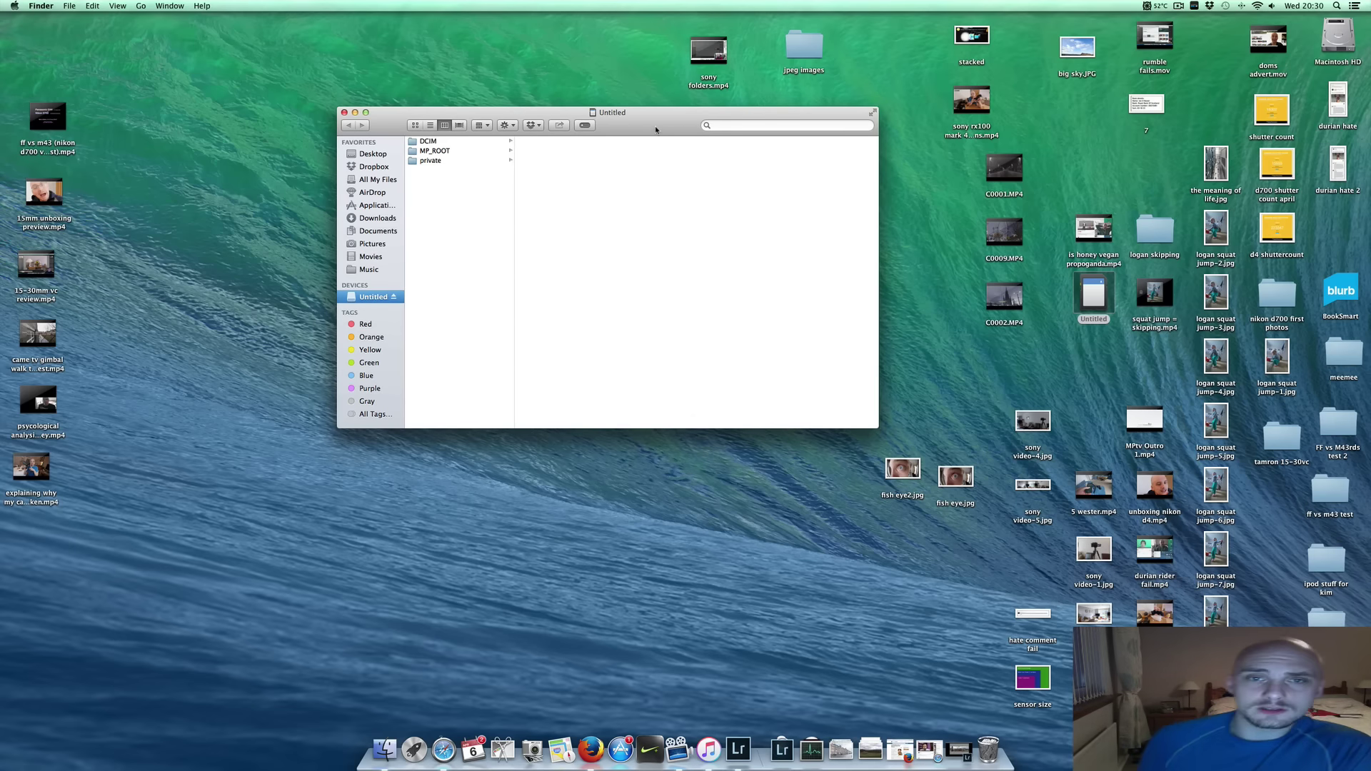
{"action": "left_click_drag", "start_coordinate": [655, 129], "coordinate": [496, 100]}
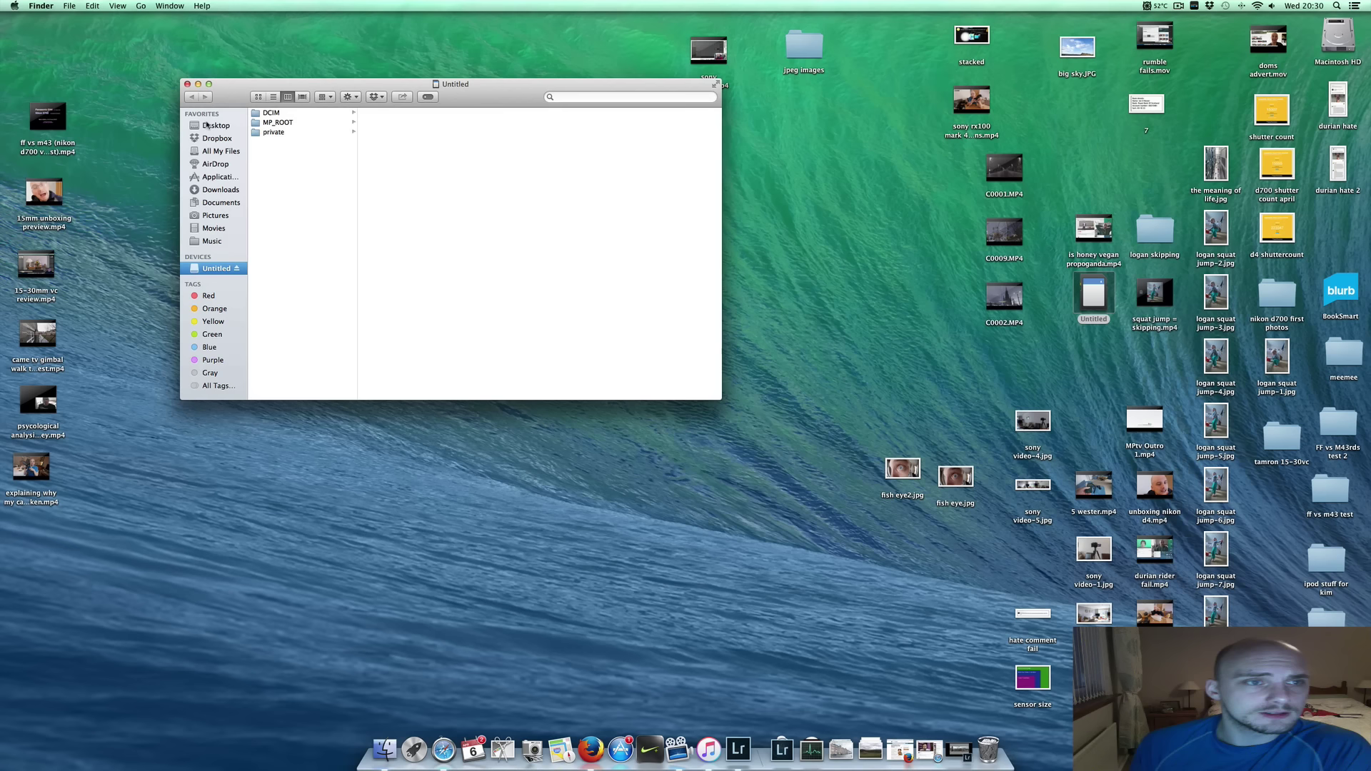
Open the card's DCIM/100MSDCF folder and preview _DSC5155.JPG, _DSC5169.JPG, _DSC5170.JPG and _DSC5171.ARW with their file details
{"action": "left_click", "coordinate": [297, 113]}
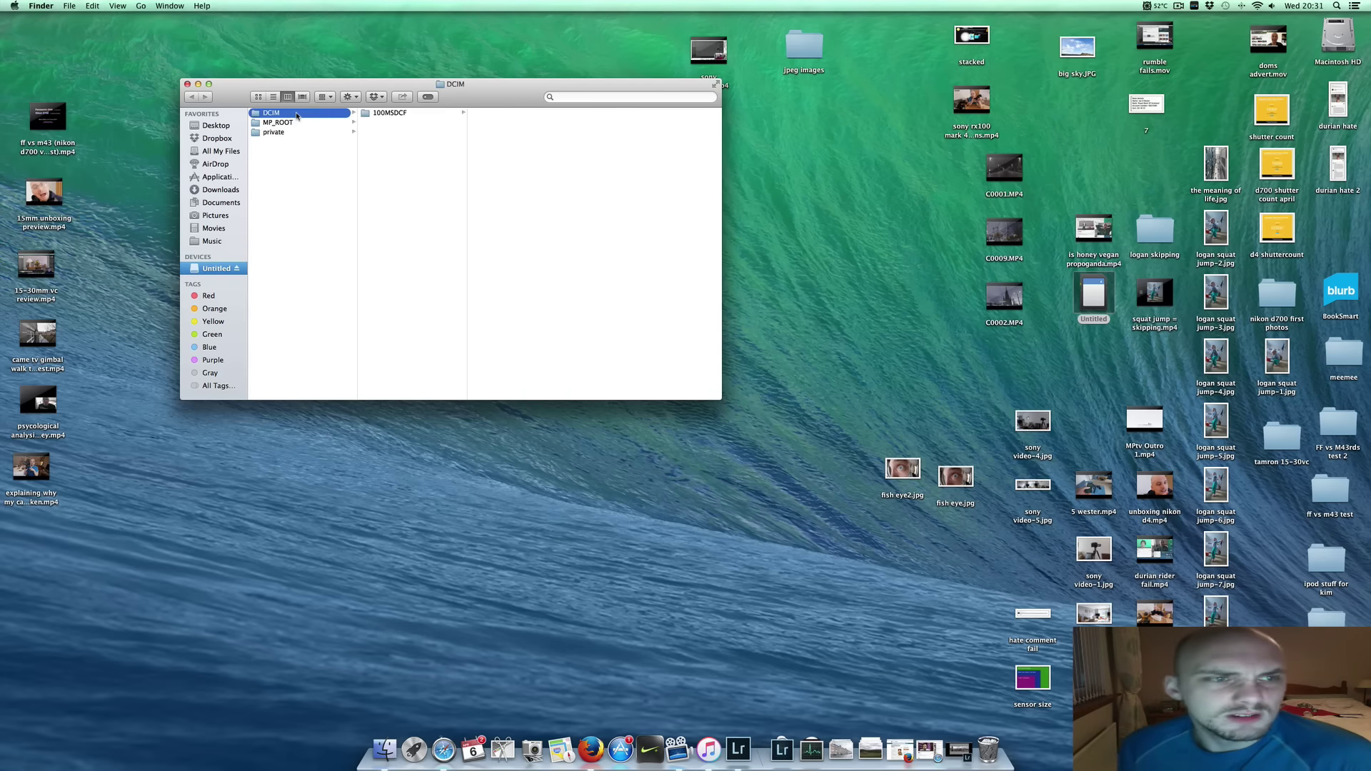
{"action": "left_click", "coordinate": [409, 113]}
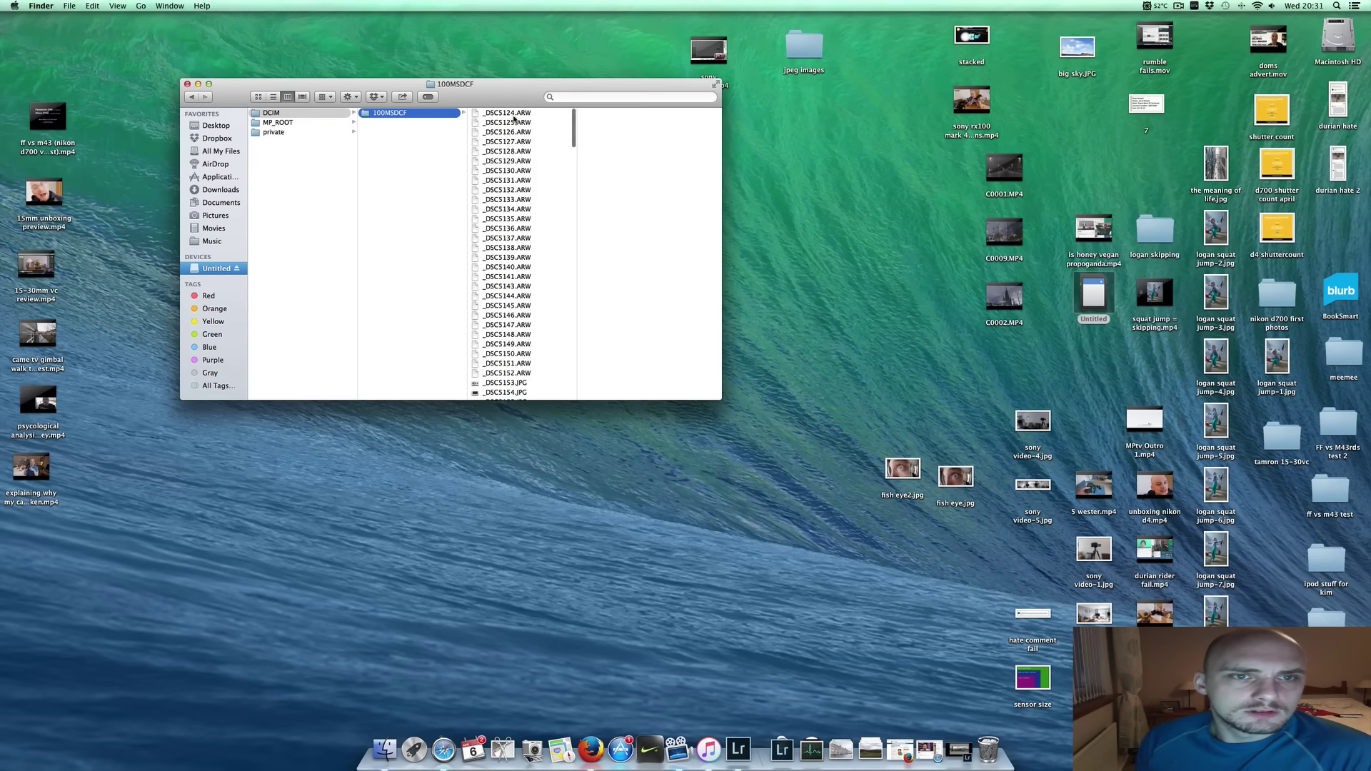
{"action": "scroll", "coordinate": [516, 120], "scroll_direction": "down", "scroll_amount": 10}
{"action": "left_click", "coordinate": [513, 135]}
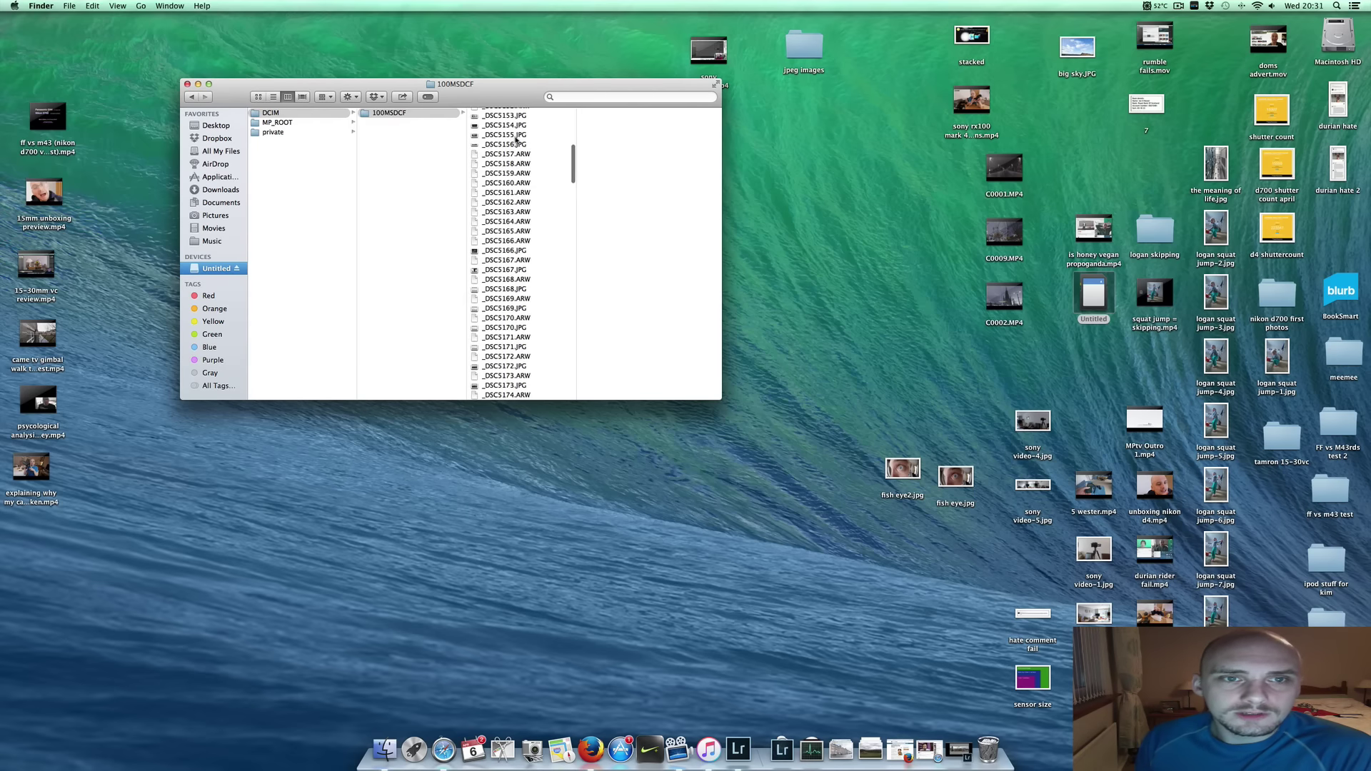
{"action": "scroll", "coordinate": [517, 155], "scroll_direction": "down", "scroll_amount": 6}
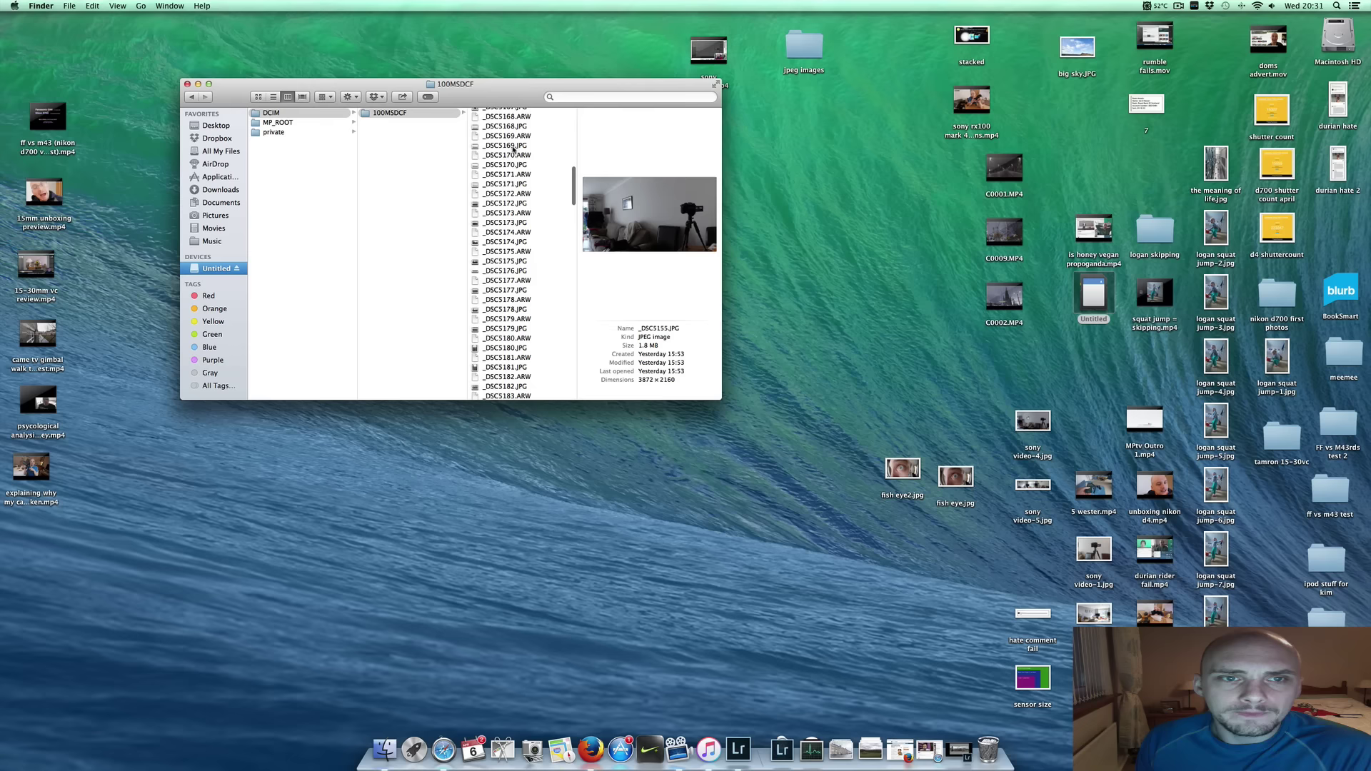
{"action": "left_click", "coordinate": [515, 146]}
{"action": "left_click", "coordinate": [518, 165]}
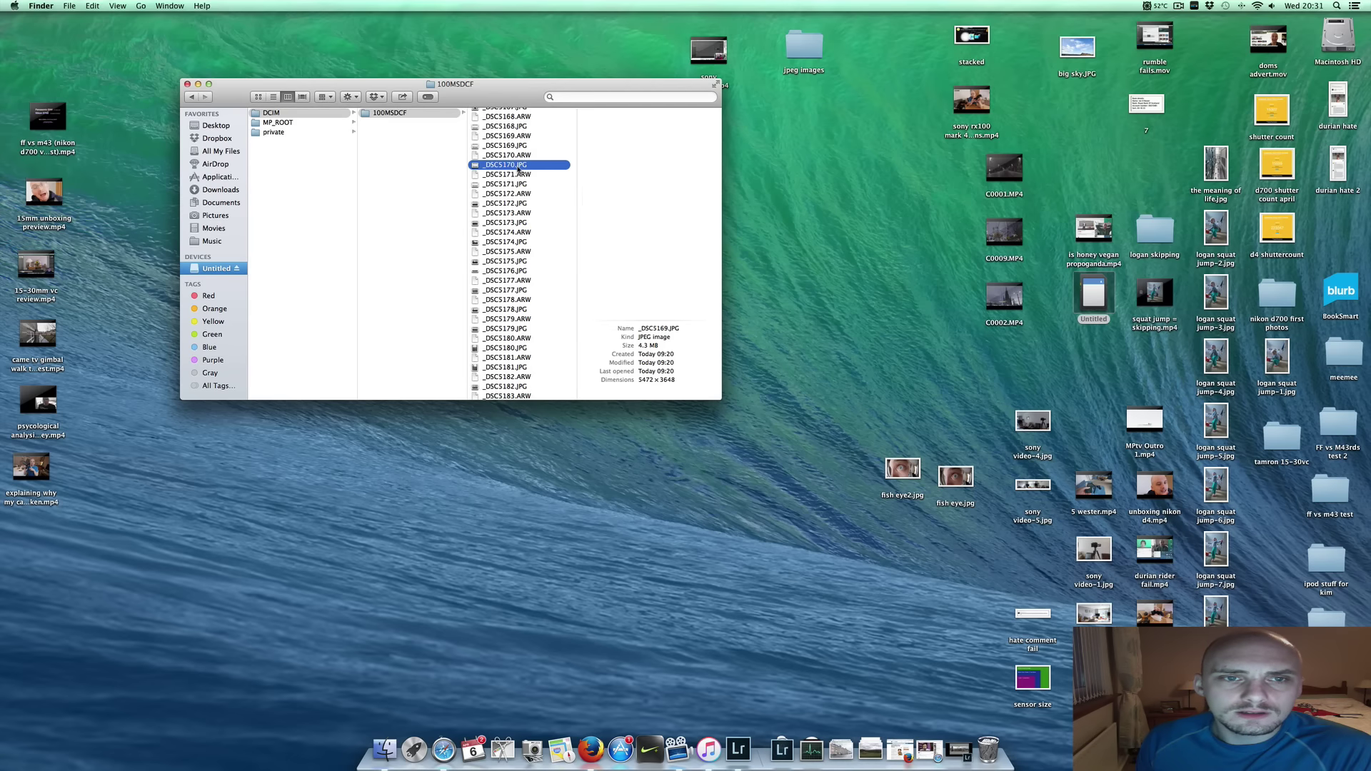
{"action": "left_click", "coordinate": [517, 175]}
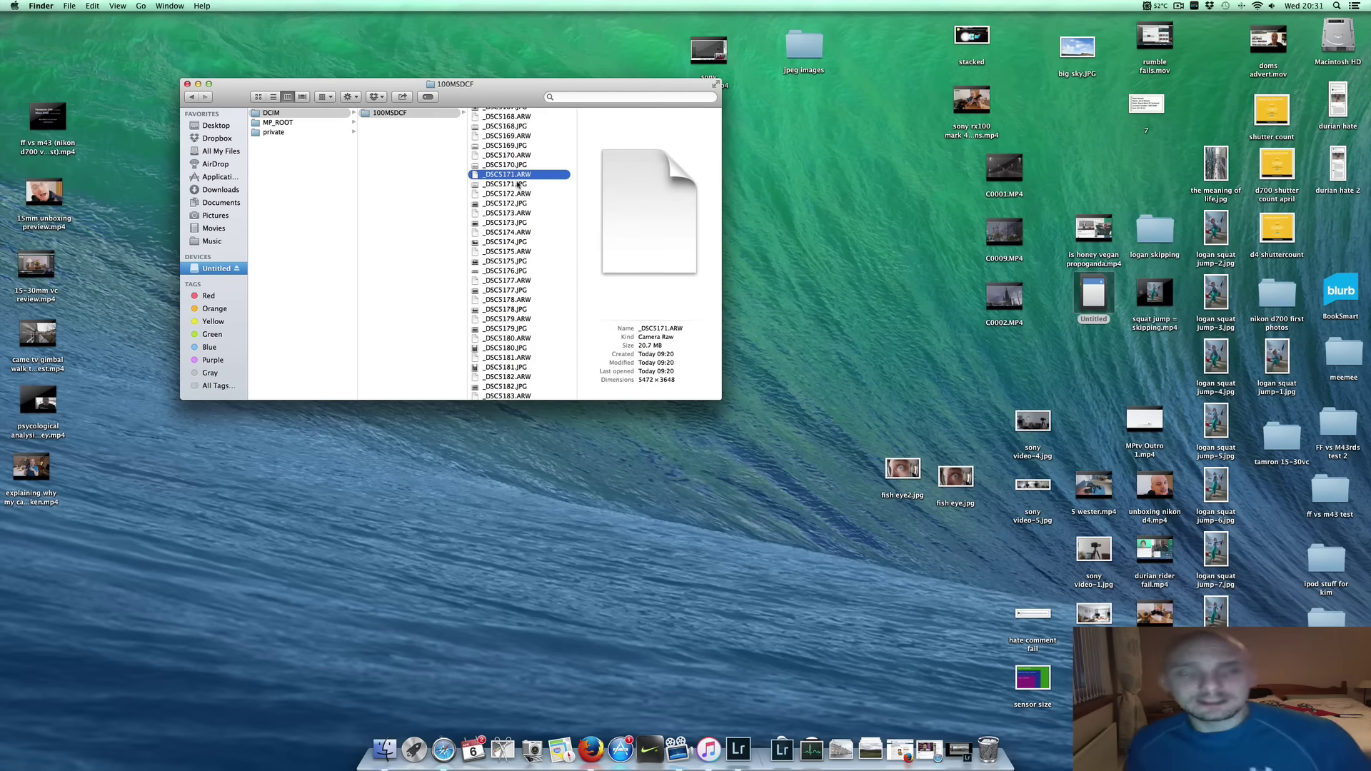
Look through the whole list of ARW and JPG files in 100MSDCF, returning to the first entries
{"action": "scroll", "coordinate": [495, 203], "scroll_direction": "down", "scroll_amount": 15}
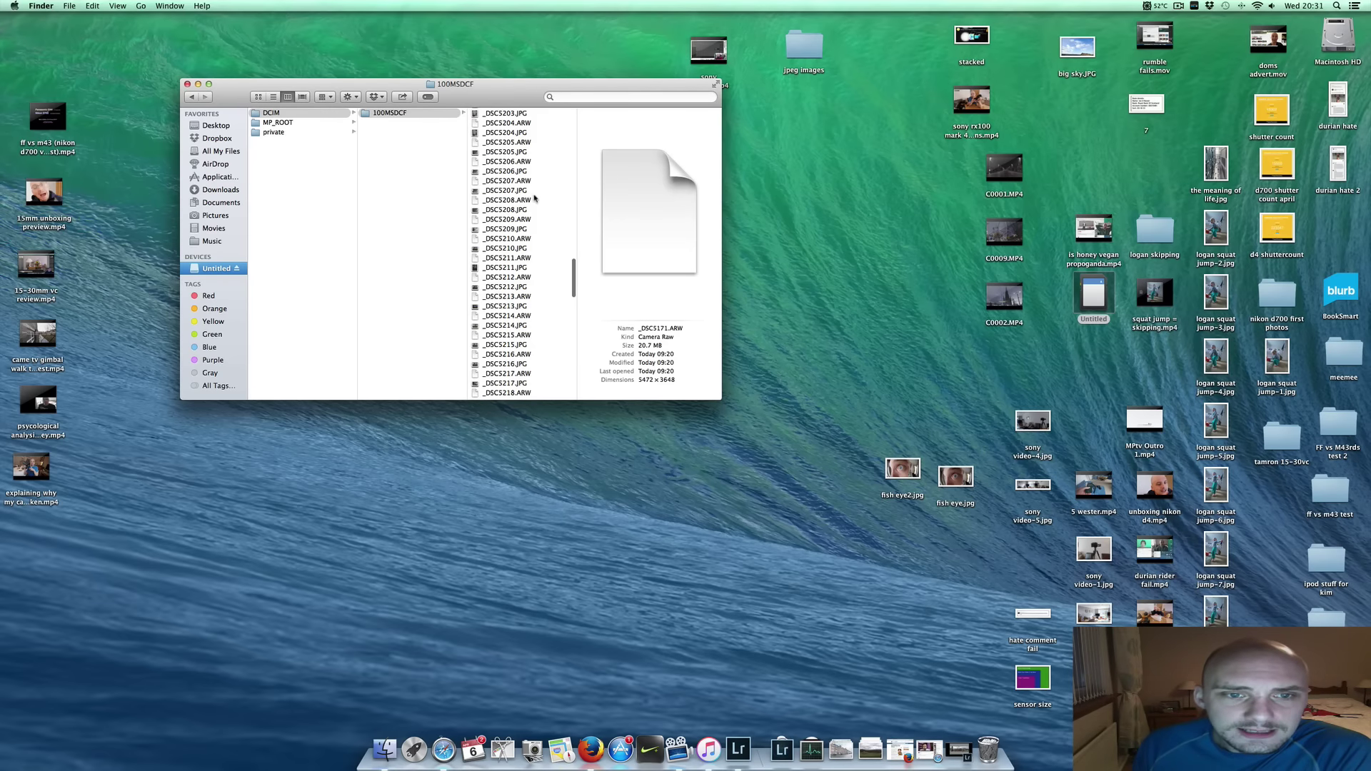
{"action": "scroll", "coordinate": [504, 229], "scroll_direction": "up", "scroll_amount": 7}
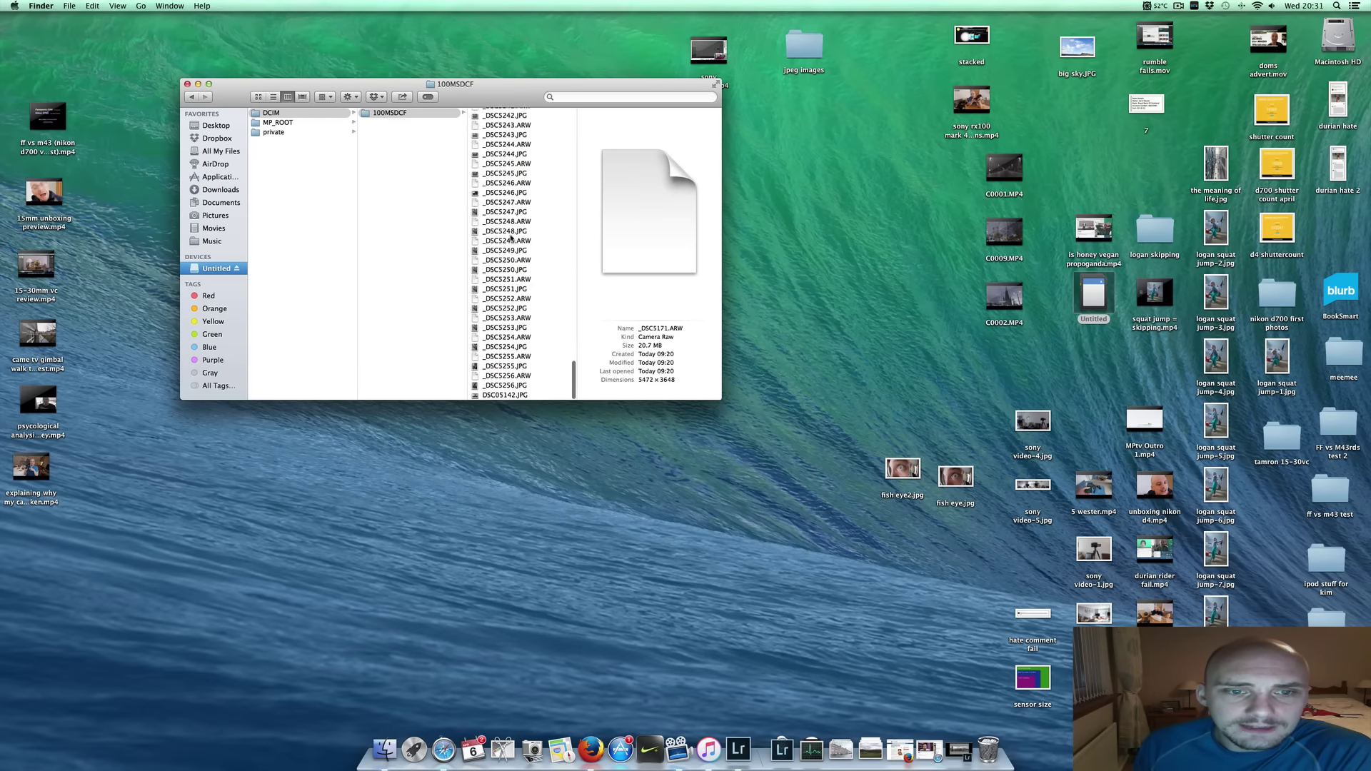
{"action": "scroll", "coordinate": [505, 236], "scroll_direction": "up", "scroll_amount": 10}
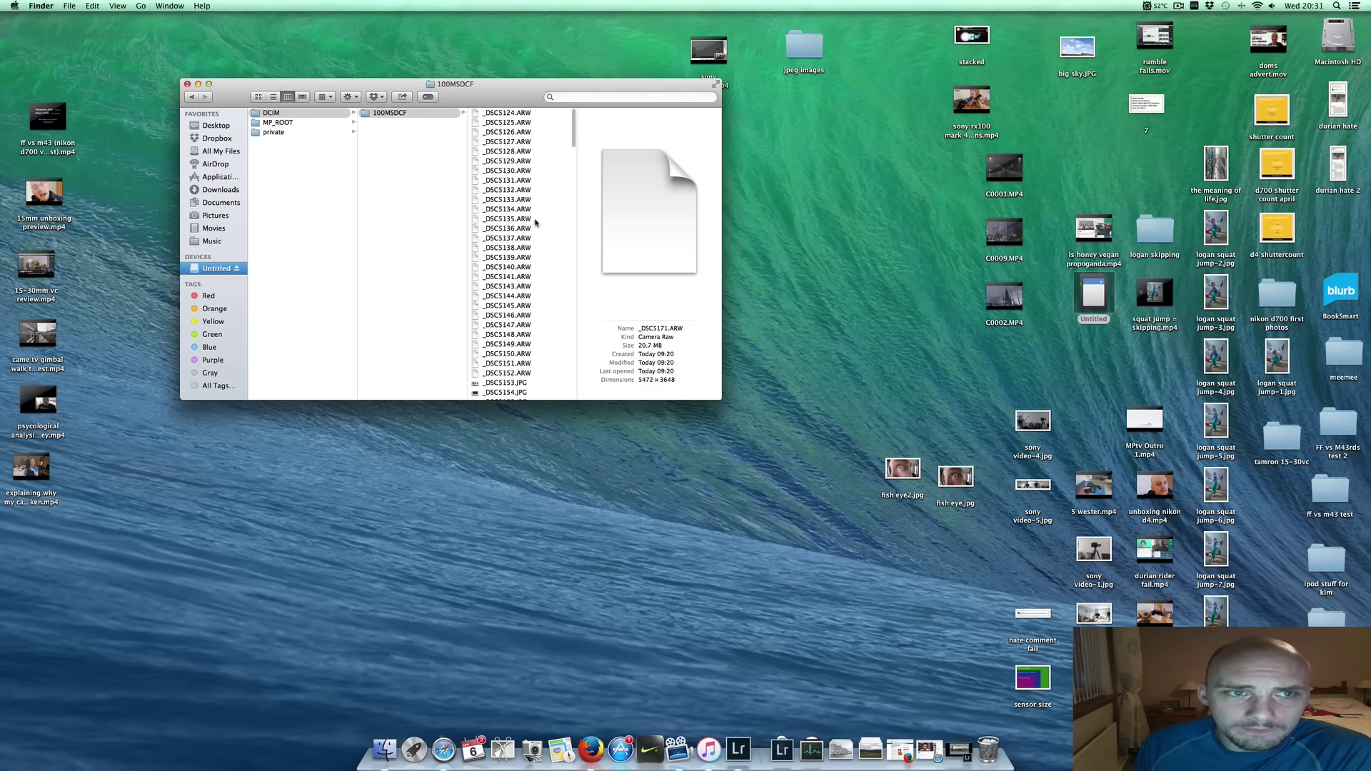
Check the contents of the memory card's MP_ROOT/100ANV01 folder, followed by its private/SONY folder
{"action": "left_click", "coordinate": [284, 125]}
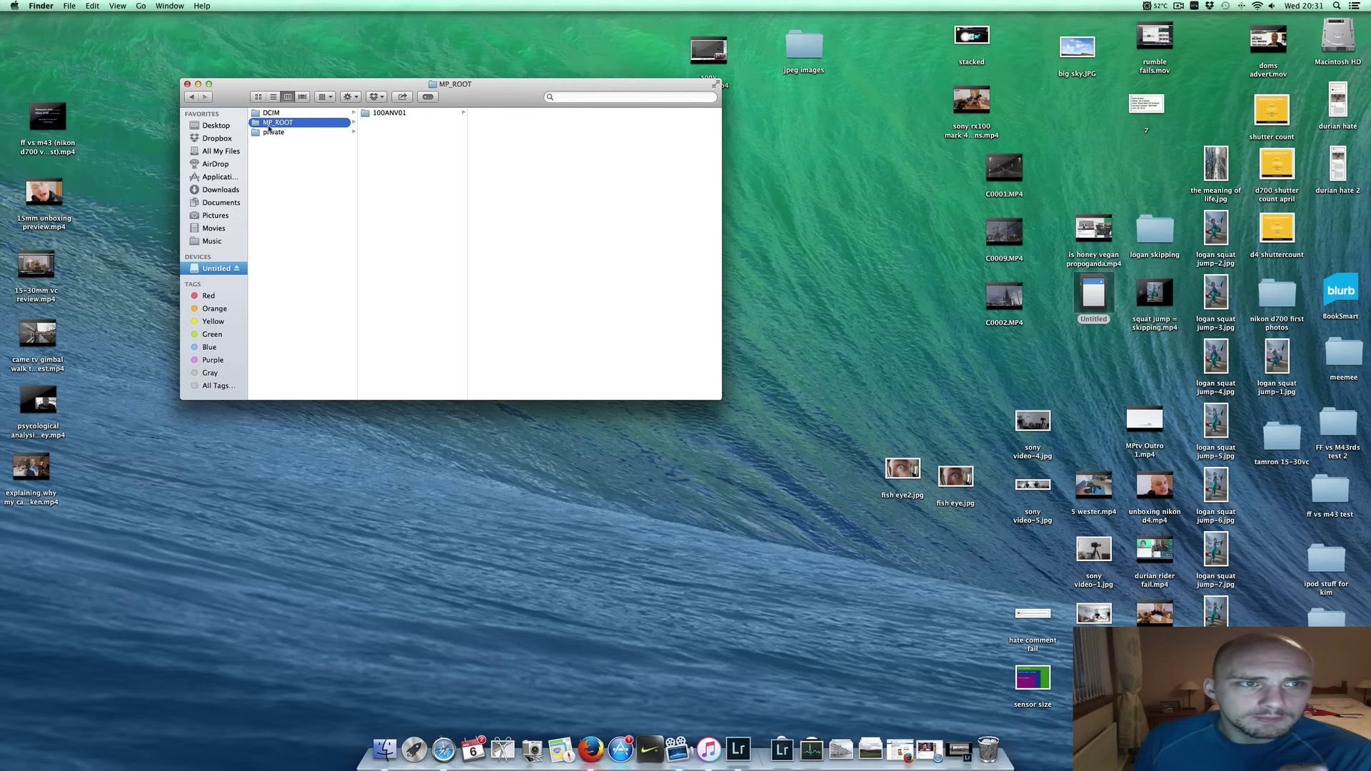
{"action": "left_click", "coordinate": [414, 114]}
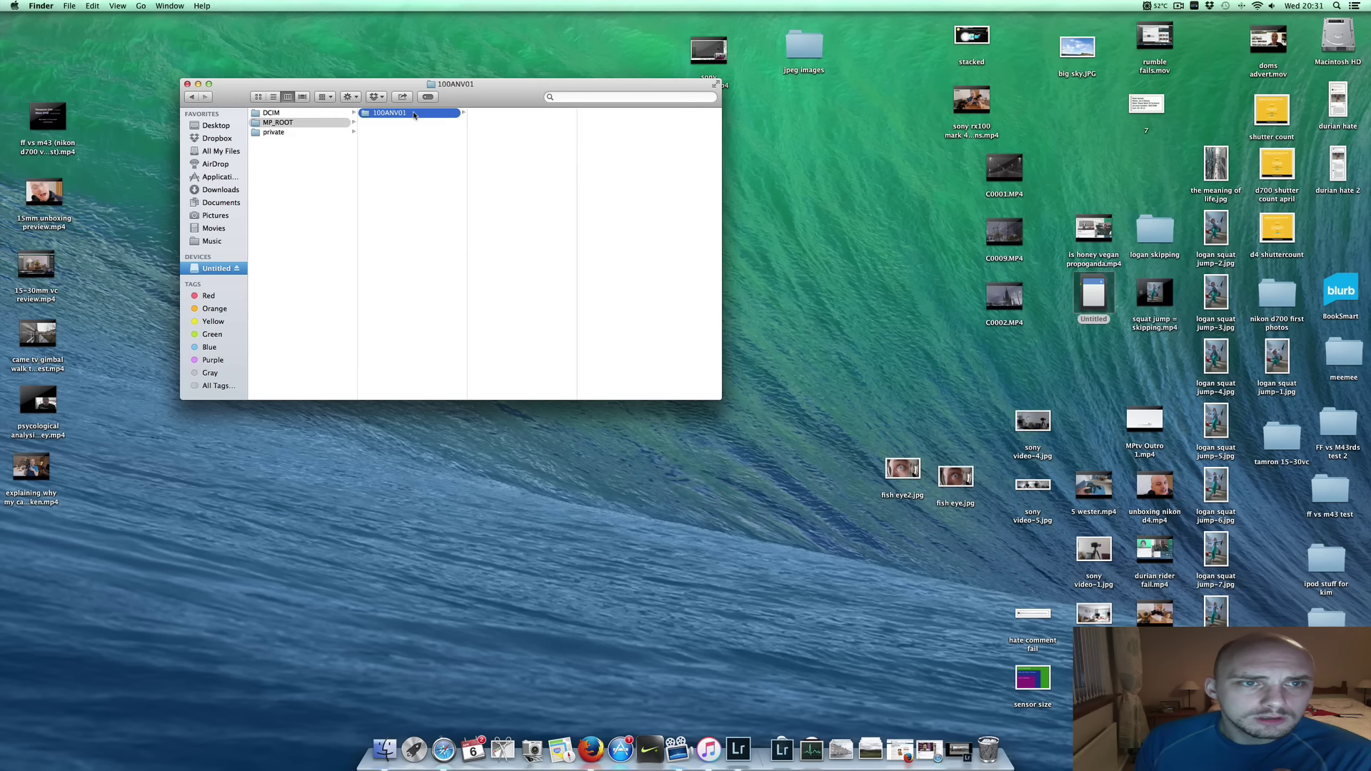
{"action": "left_click", "coordinate": [275, 132]}
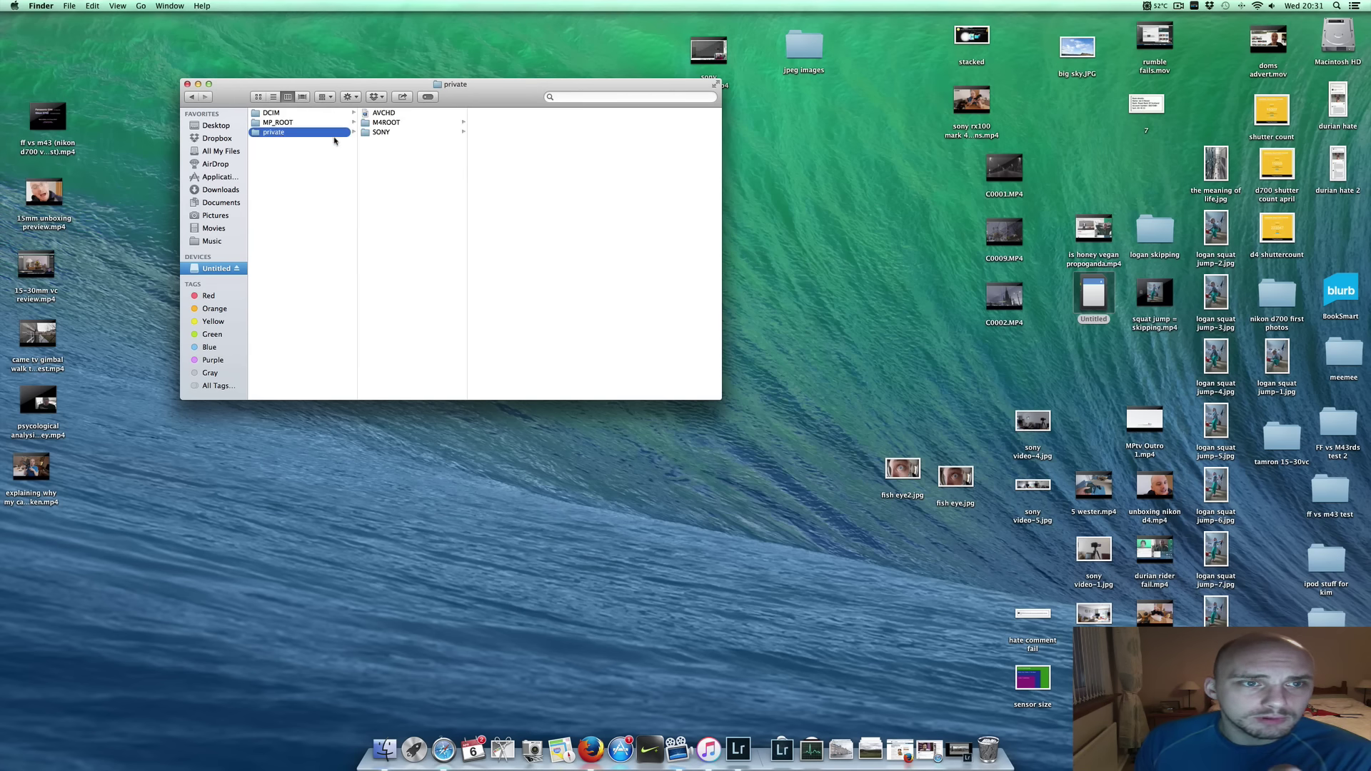
{"action": "left_click", "coordinate": [389, 134]}
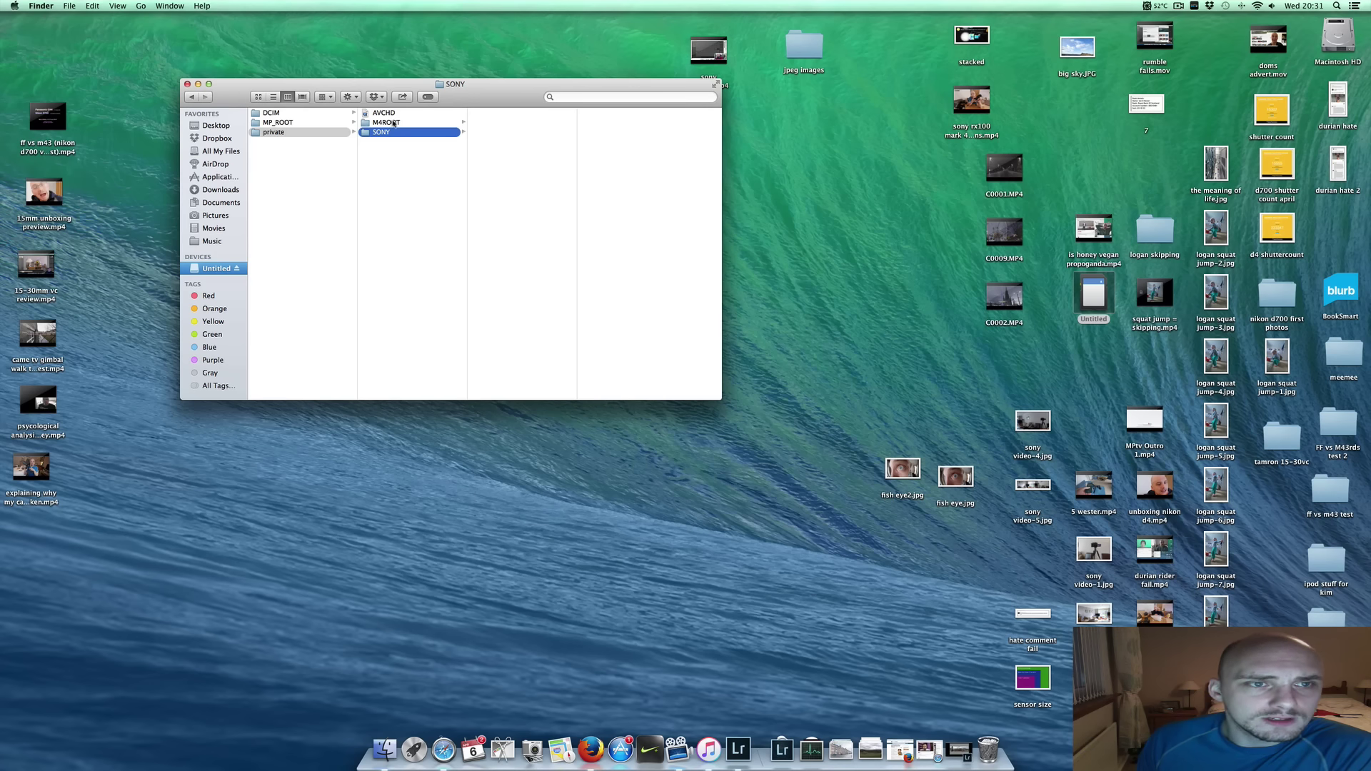
Open the private/M4ROOT/CLIP folder, preview C0002.MP4, C0022.MP4 and C0030.MP4 with their file details, and return to the first clips
{"action": "left_click", "coordinate": [385, 124]}
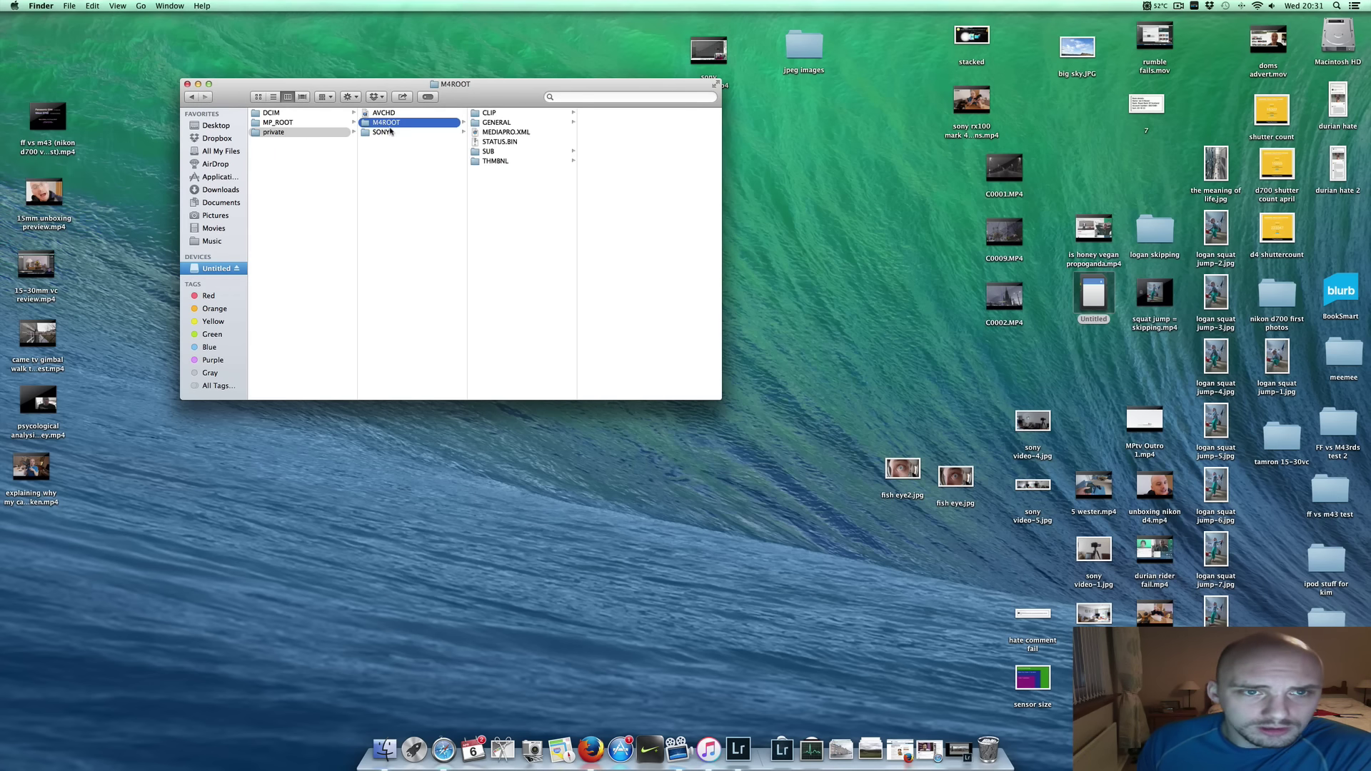
{"action": "left_click", "coordinate": [493, 114]}
{"action": "left_click", "coordinate": [619, 133]}
{"action": "scroll", "coordinate": [566, 191], "scroll_direction": "down", "scroll_amount": 8}
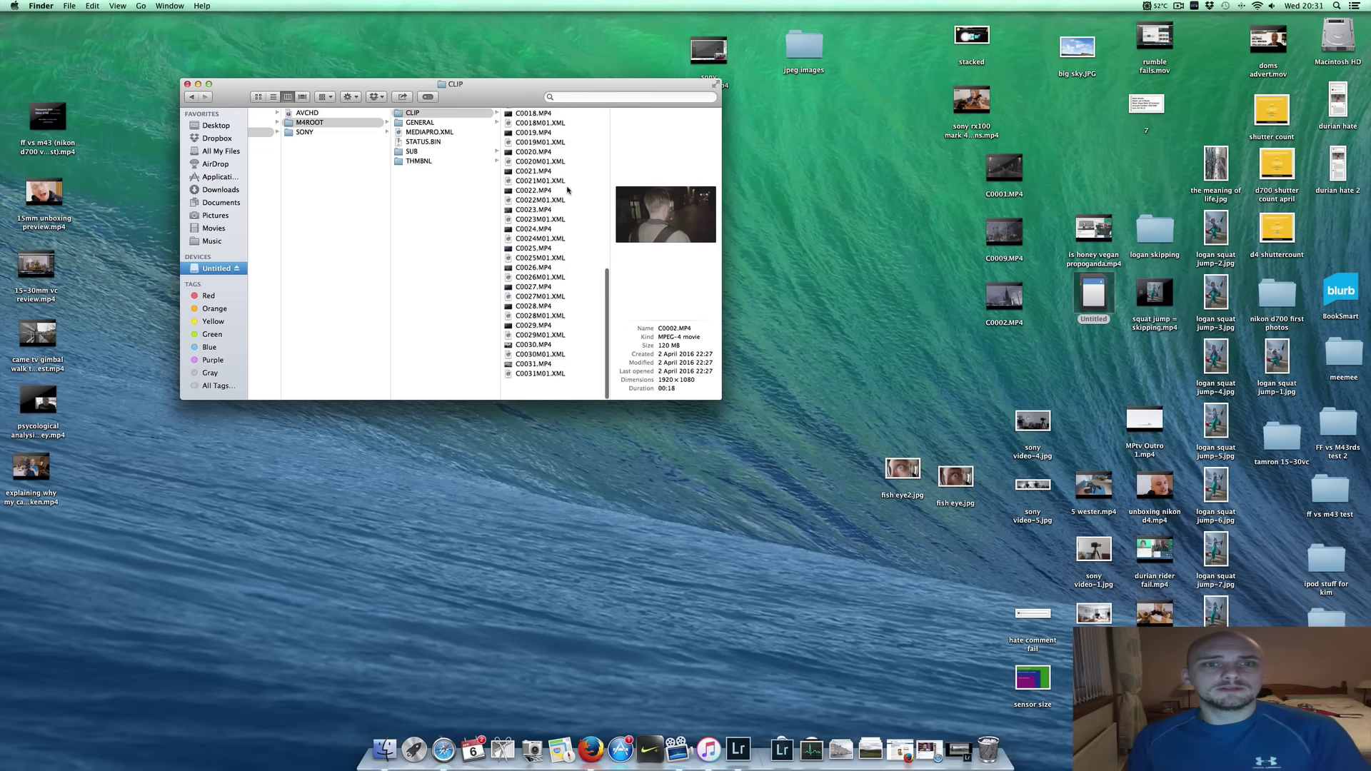
{"action": "left_click", "coordinate": [540, 211]}
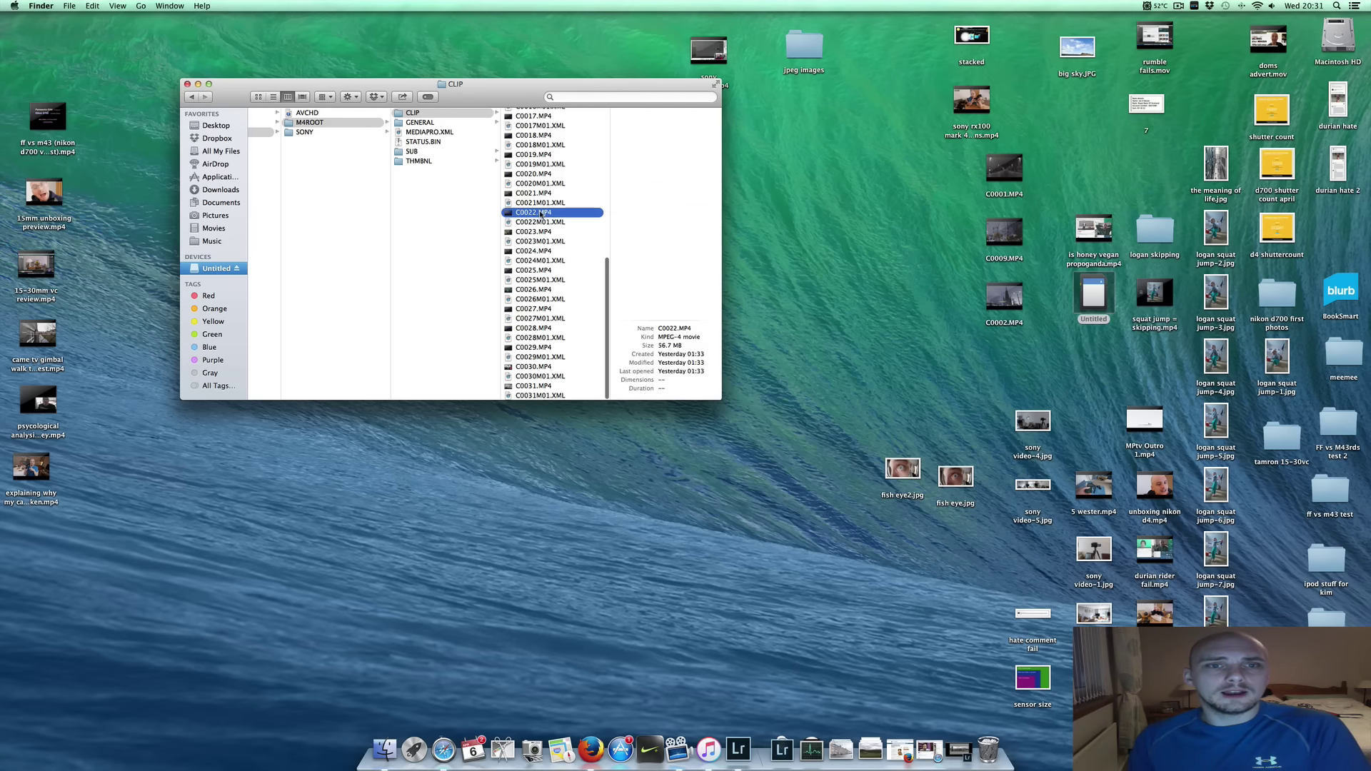
{"action": "left_click", "coordinate": [541, 366]}
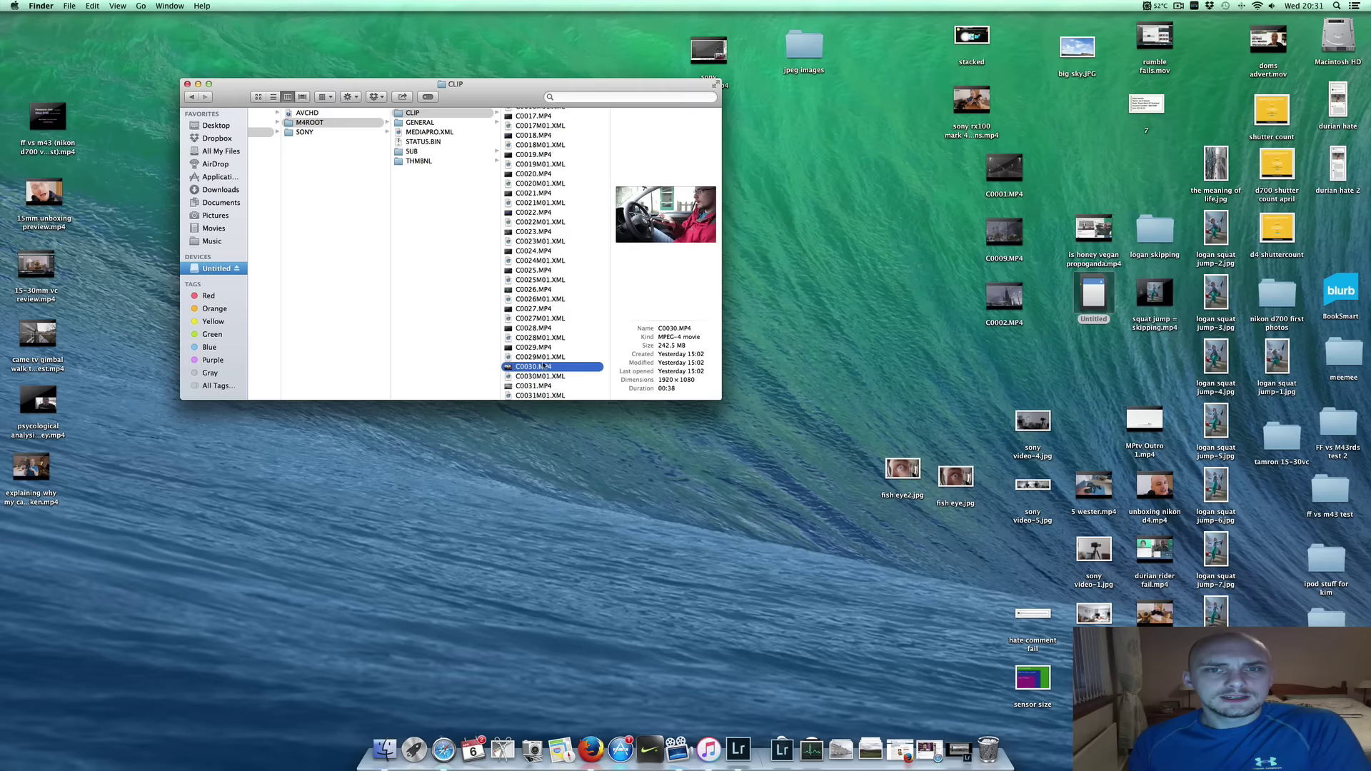
{"action": "scroll", "coordinate": [528, 206], "scroll_direction": "up", "scroll_amount": 10}
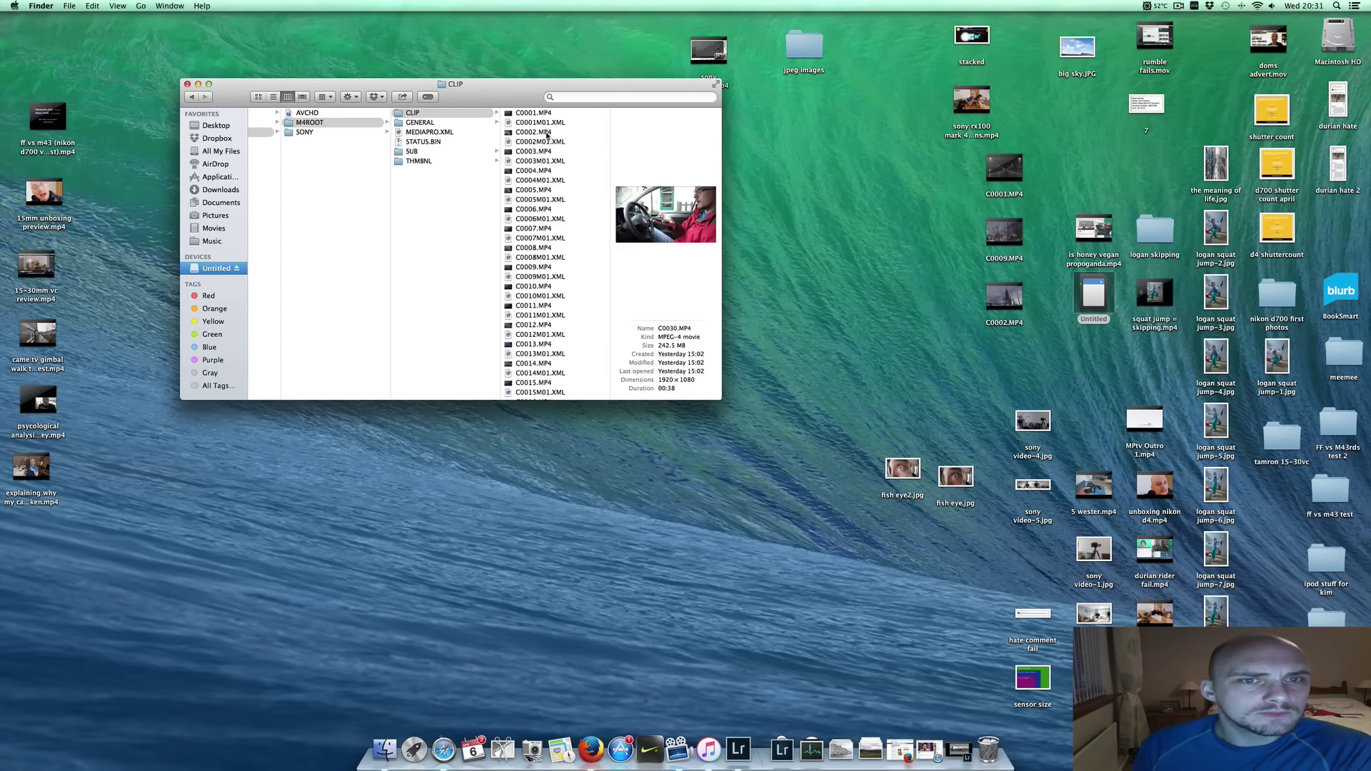
Switch back to Adobe Photoshop Lightroom by restoring its minimised Lightroom 5 Catalog window
{"action": "left_click", "coordinate": [957, 750]}
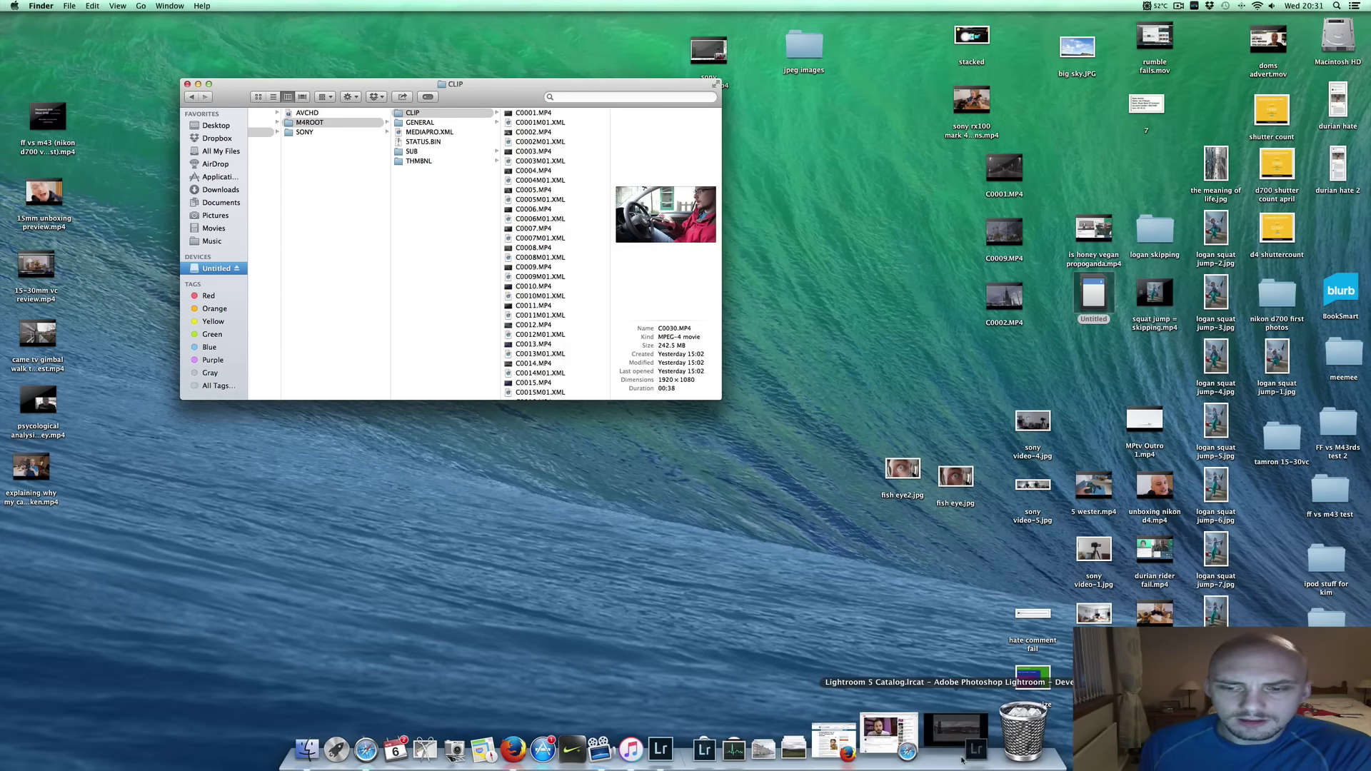